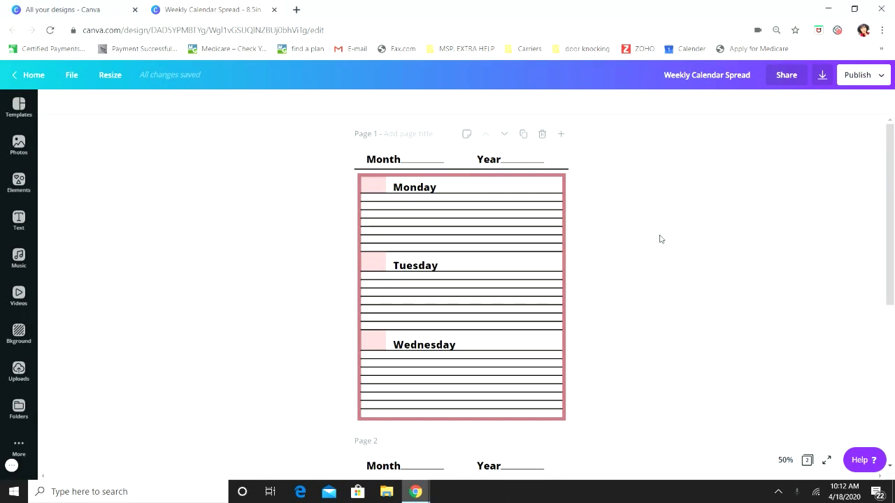
Add a new blank page at the end of the weekly calendar spread, after the Thursday-to-Sunday page
scroll(630, 259, down, 5)
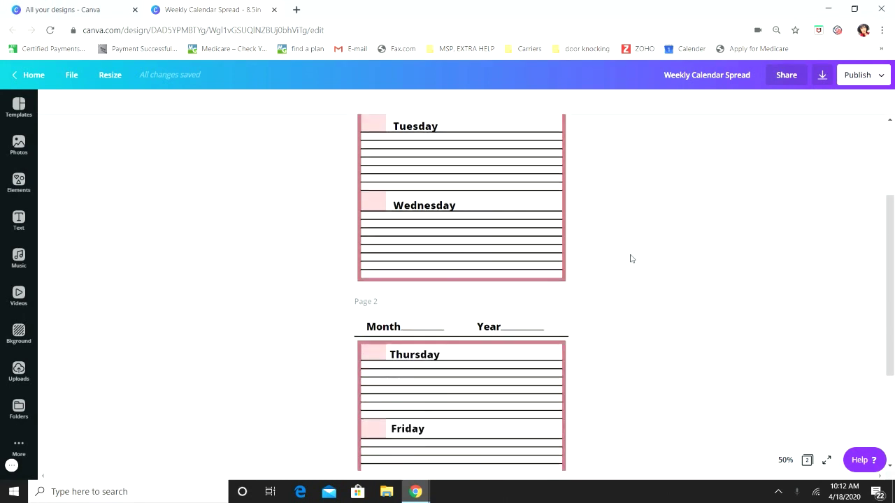
scroll(624, 273, up, 5)
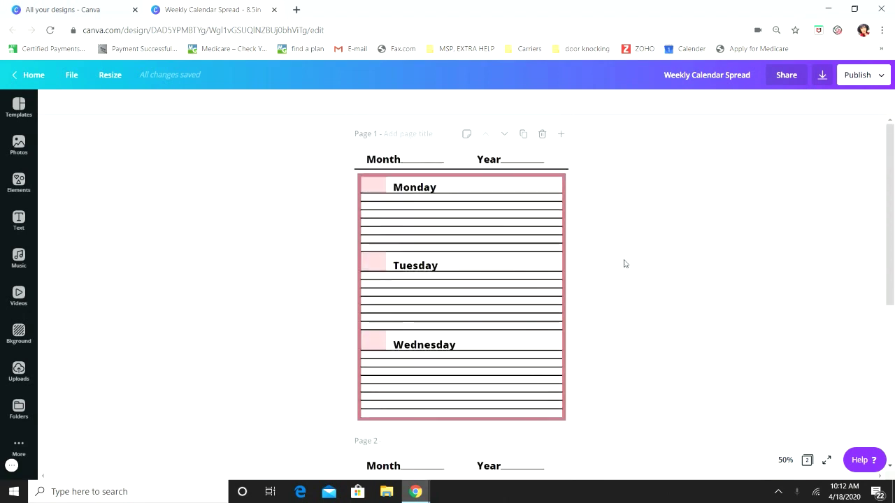
scroll(625, 265, down, 2)
scroll(625, 264, down, 3)
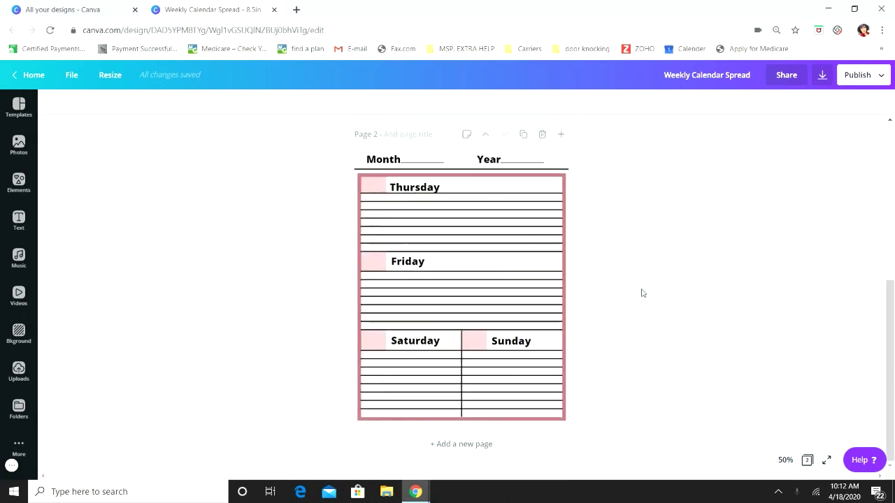
click(544, 451)
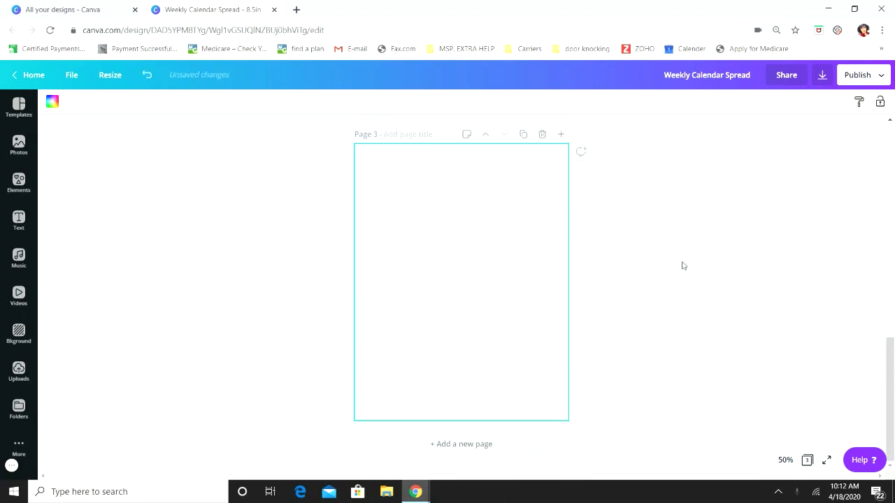
Examine the layout of the two finished calendar pages as a reference for the blank third page
scroll(661, 240, up, 8)
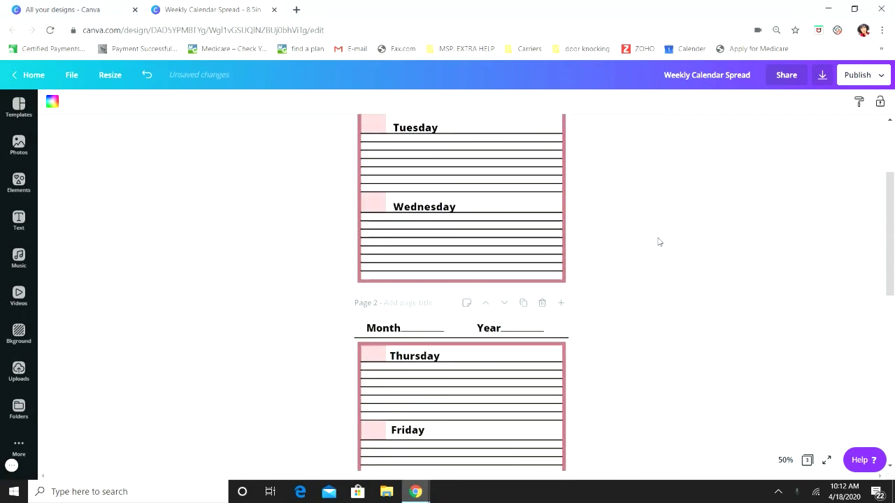
scroll(658, 248, down, 2)
scroll(660, 252, down, 6)
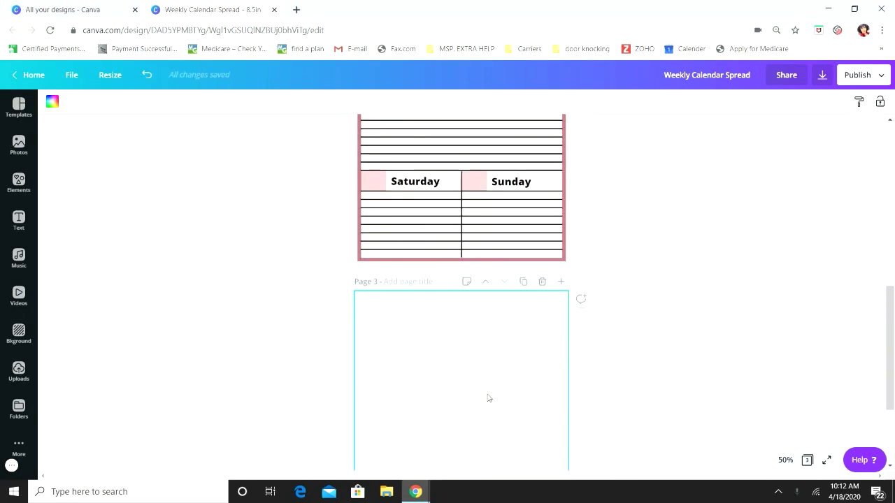
scroll(552, 371, down, 2)
scroll(567, 362, down, 1)
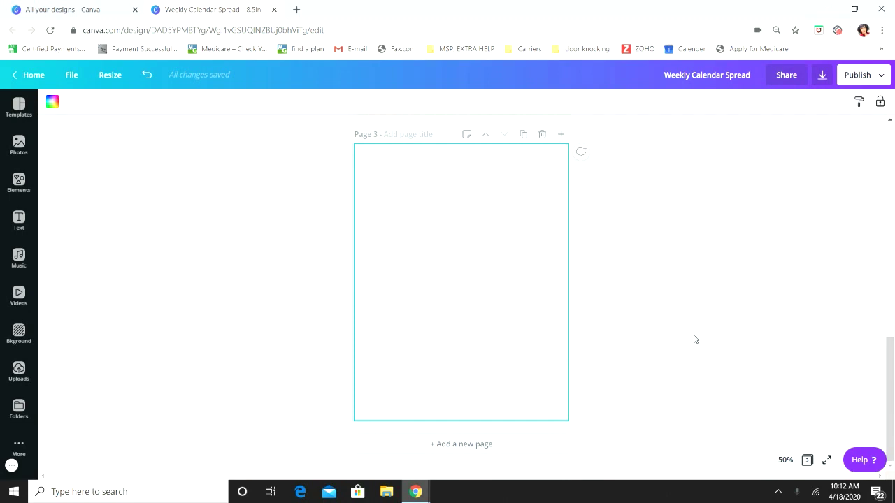
scroll(695, 339, up, 8)
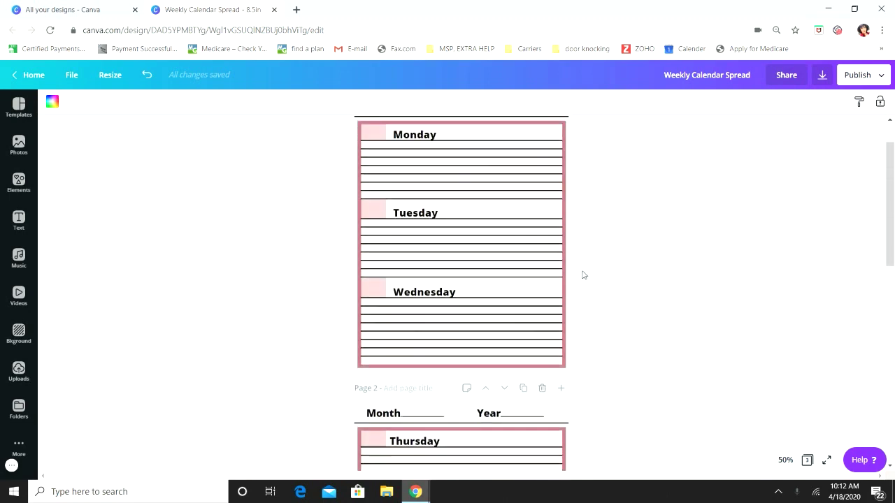
scroll(637, 273, down, 8)
scroll(502, 301, down, 2)
scroll(490, 256, up, 10)
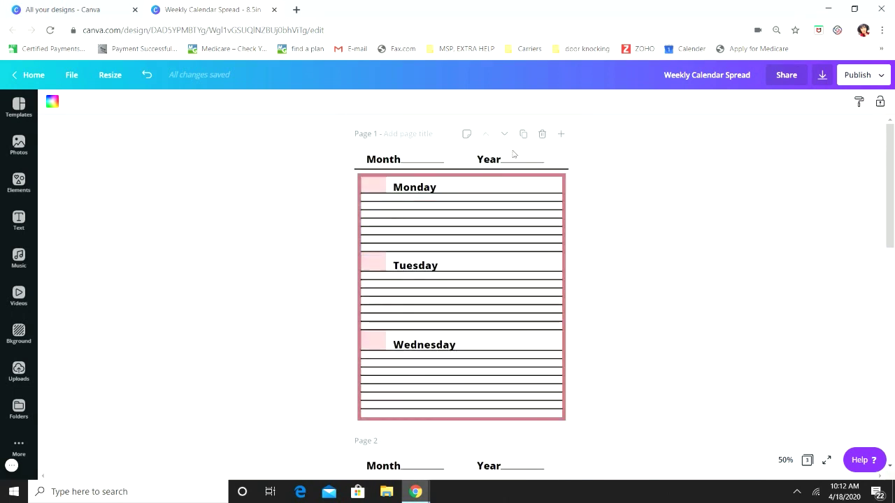
scroll(645, 261, down, 10)
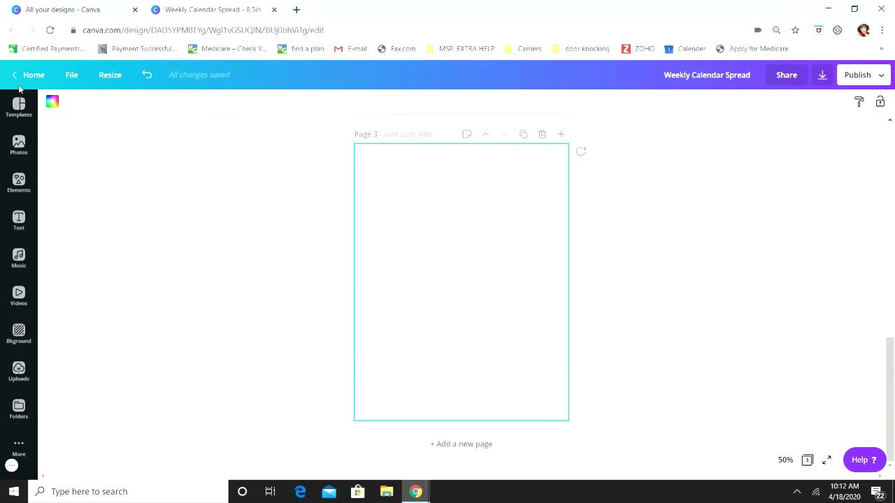
Add a heading reading "Month" to page 3 and place it in the page's upper left corner
click(19, 219)
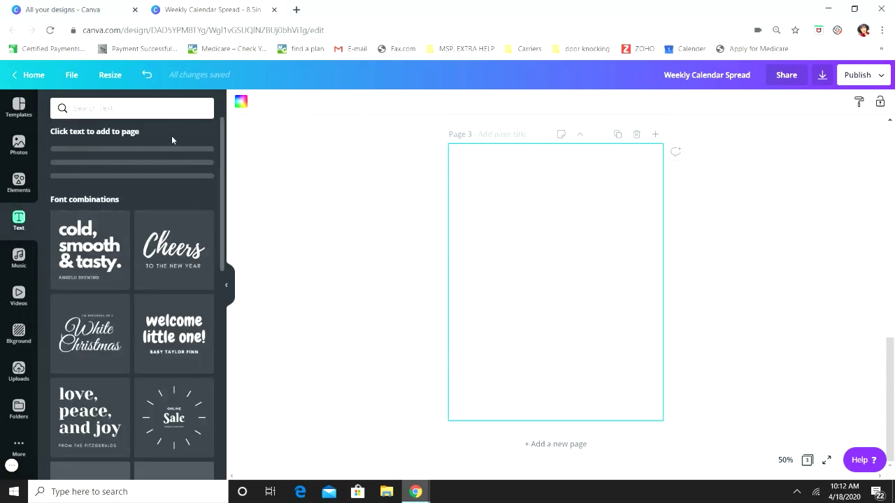
click(170, 153)
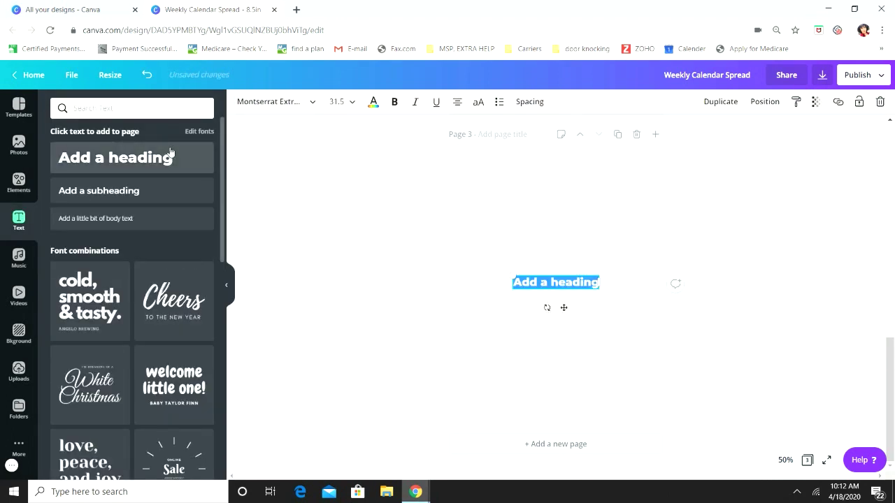
text(Month)
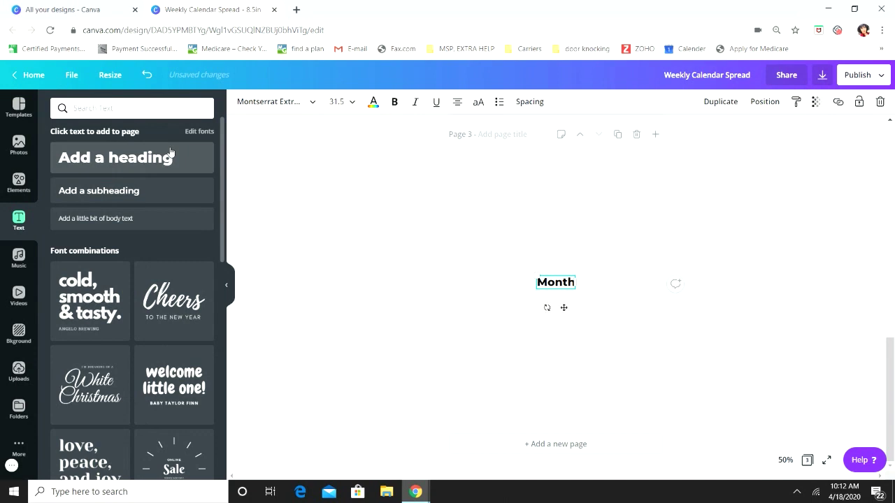
drag(567, 283, 499, 172)
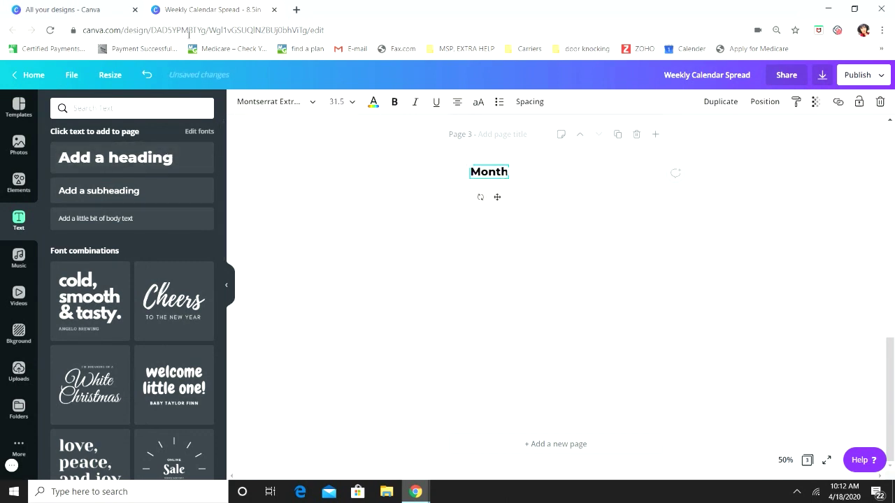
click(278, 105)
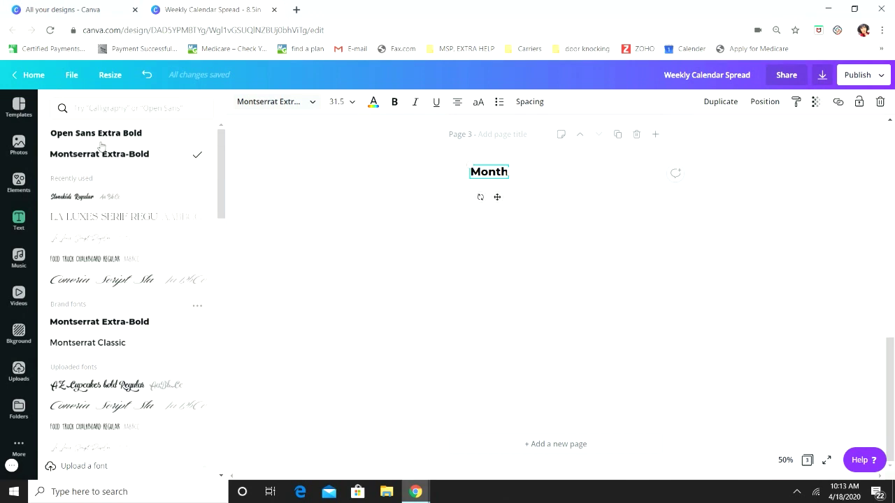
click(463, 193)
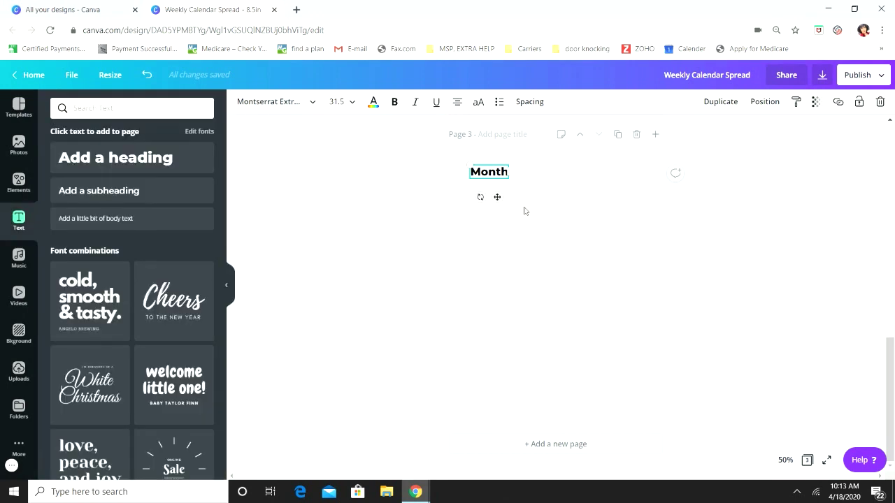
click(552, 206)
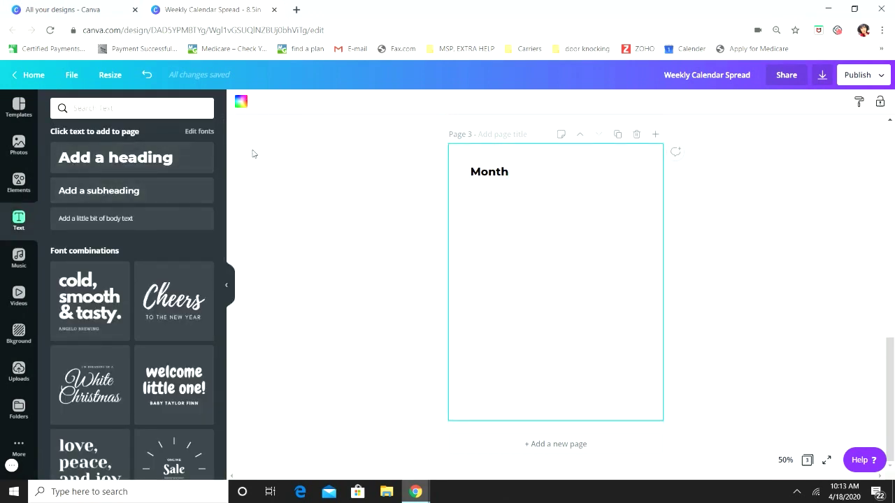
Search the elements for "line", add the plain solid line to page 3 and colour it black
click(19, 184)
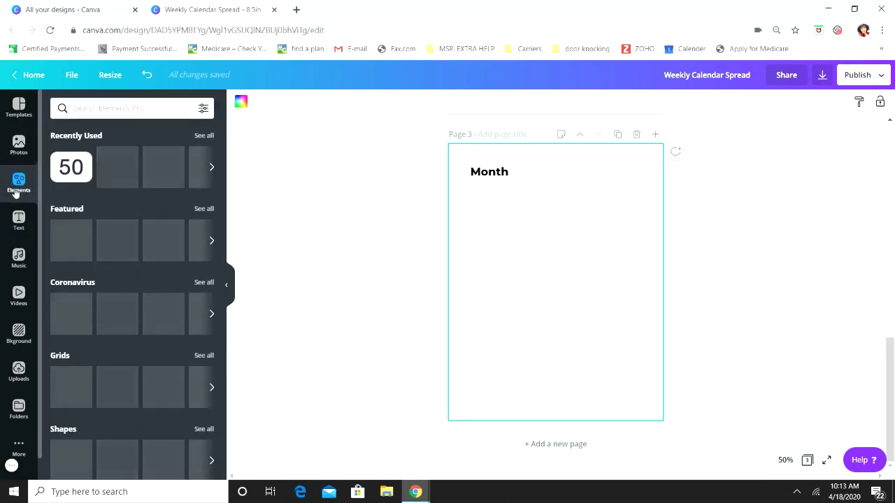
click(165, 112)
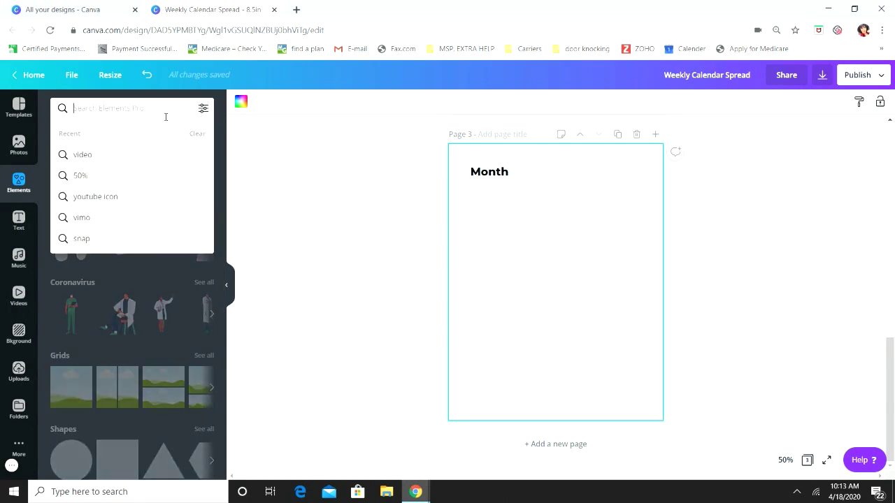
text(line)
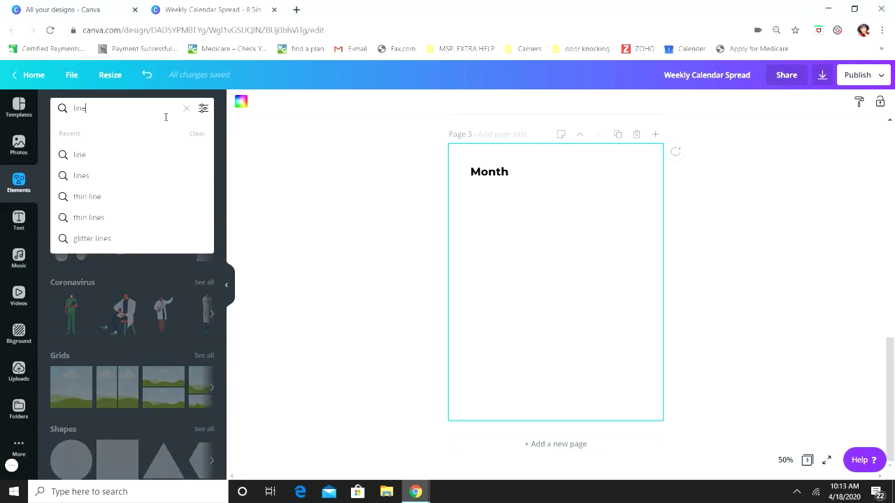
key(Return)
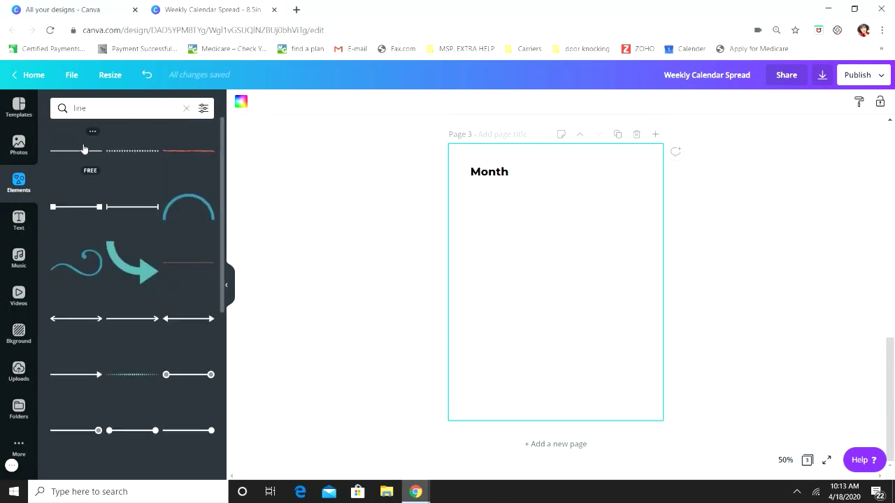
click(84, 151)
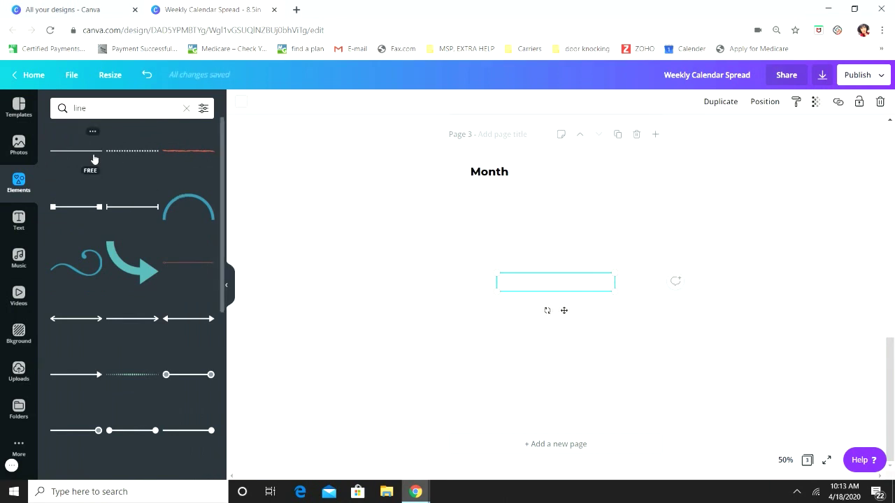
click(246, 106)
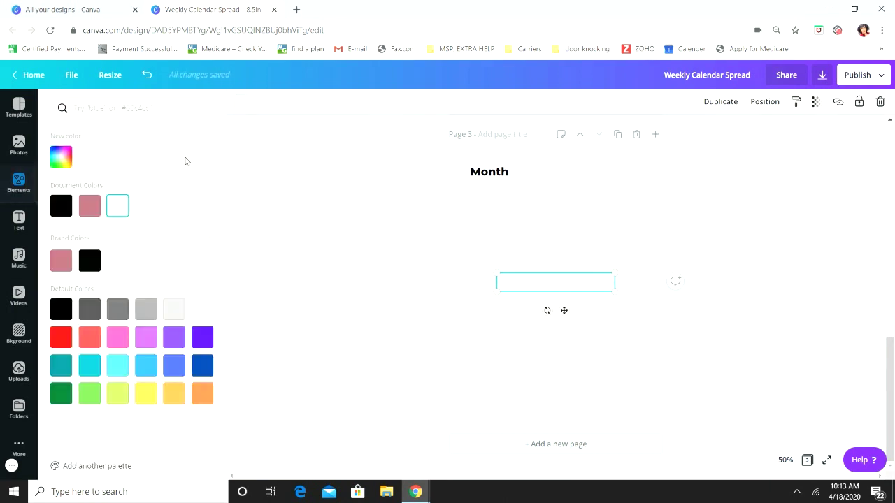
click(61, 206)
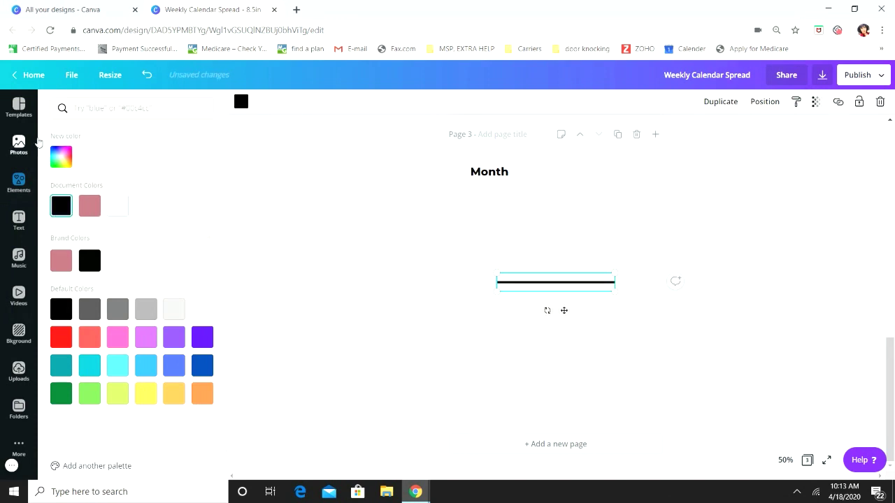
Shrink the black line to less than half its length and place it as a blank directly after the Month heading
scroll(595, 286, up, 1)
drag(596, 342, 547, 333)
click(536, 338)
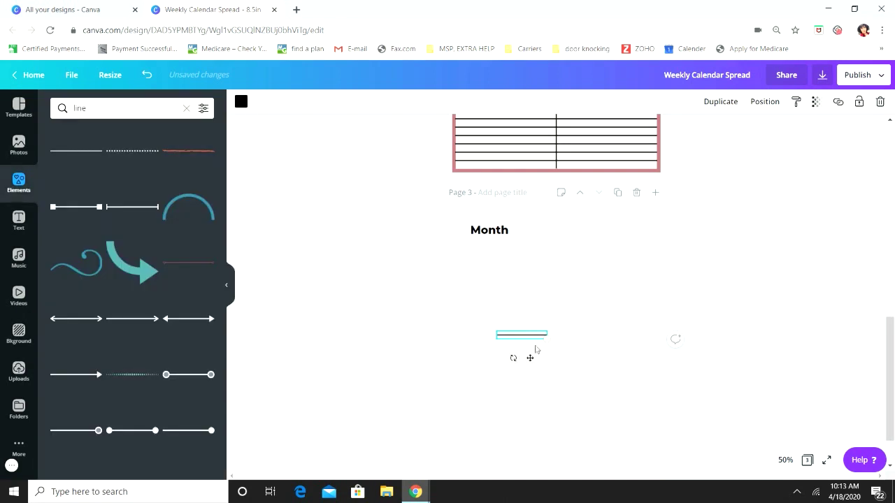
drag(515, 342, 528, 237)
click(516, 312)
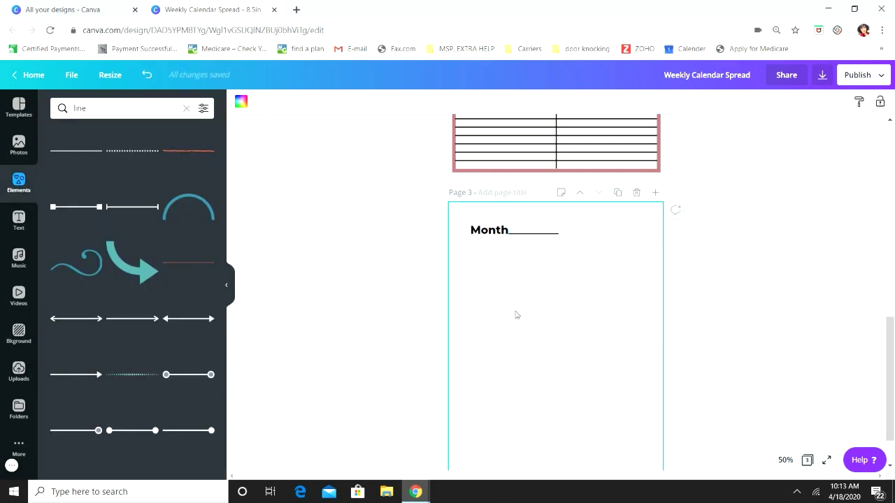
Add a heading reading "Year" and place it level with Month, to the right of the Month blank line
click(19, 221)
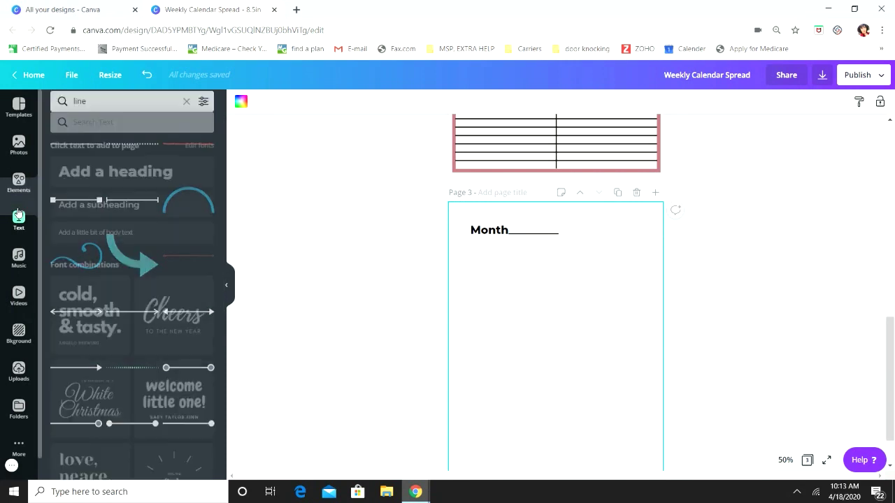
click(149, 162)
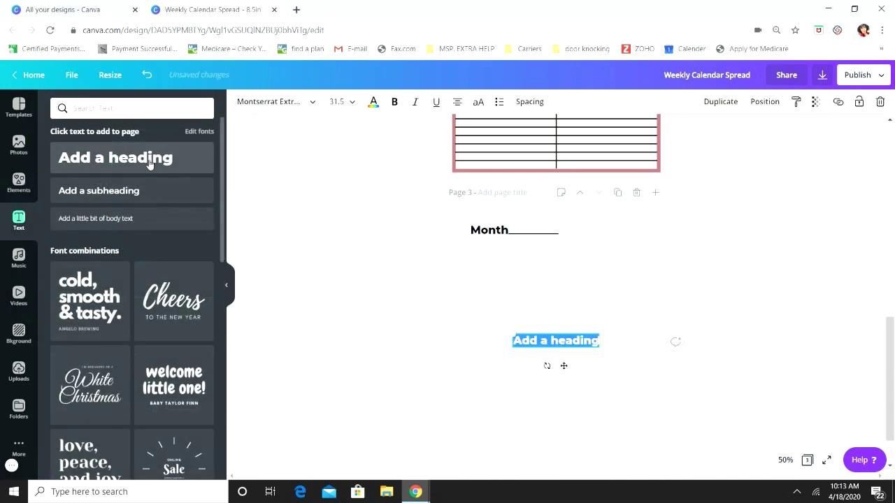
text(Year)
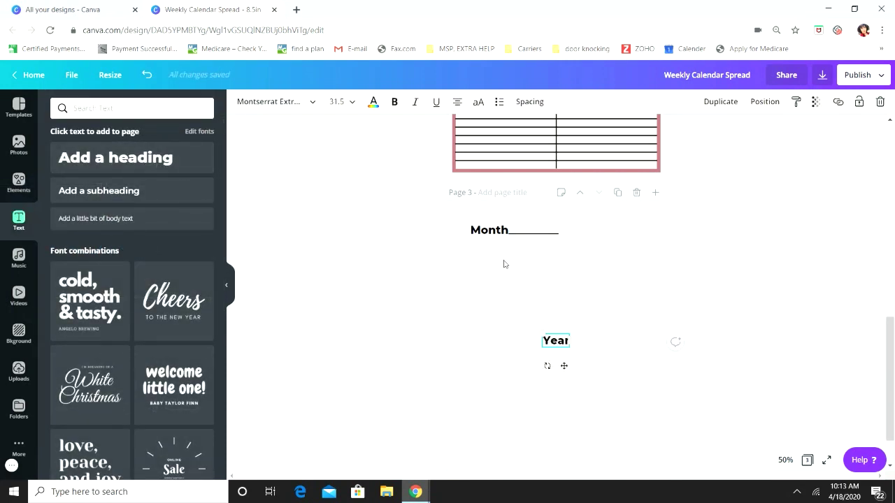
click(560, 328)
drag(558, 340, 589, 235)
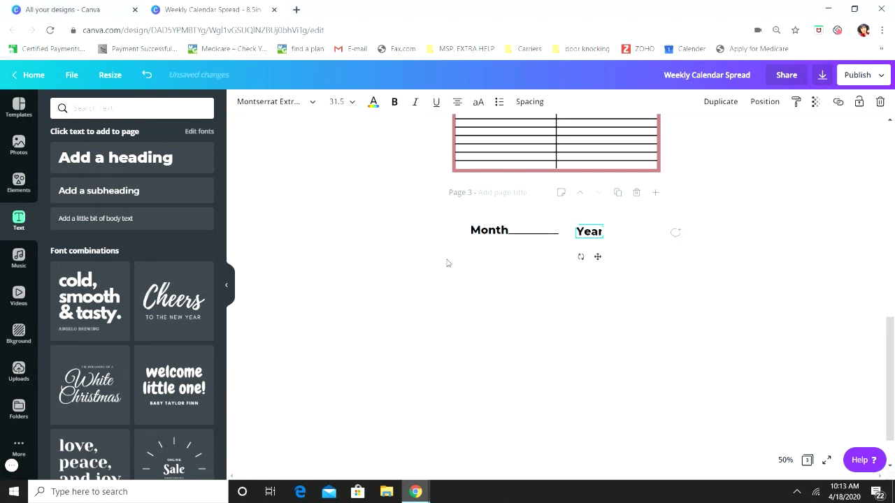
Add a second plain solid line in black, shortened and placed as a blank directly after the Year heading
click(19, 180)
click(84, 151)
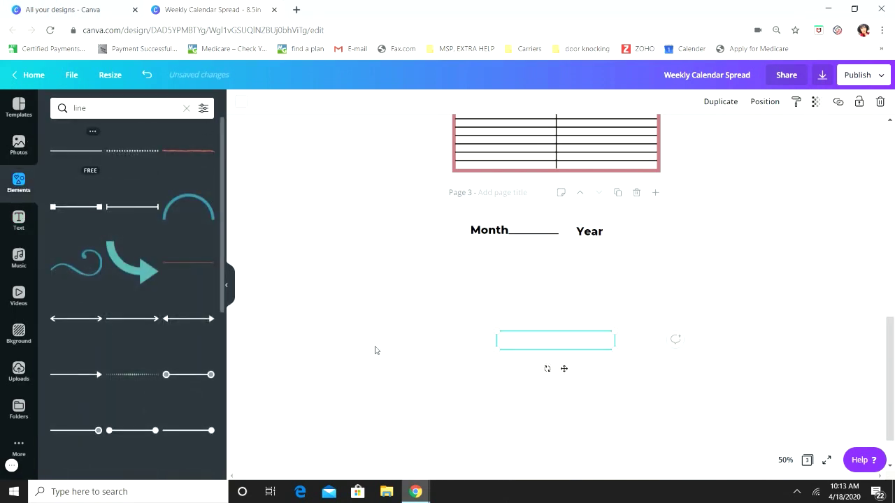
click(238, 102)
click(61, 205)
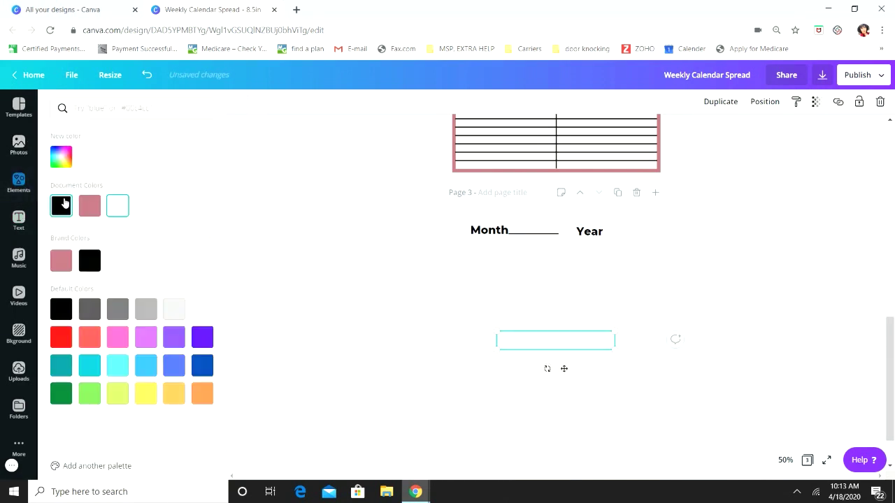
drag(617, 351, 640, 233)
click(524, 370)
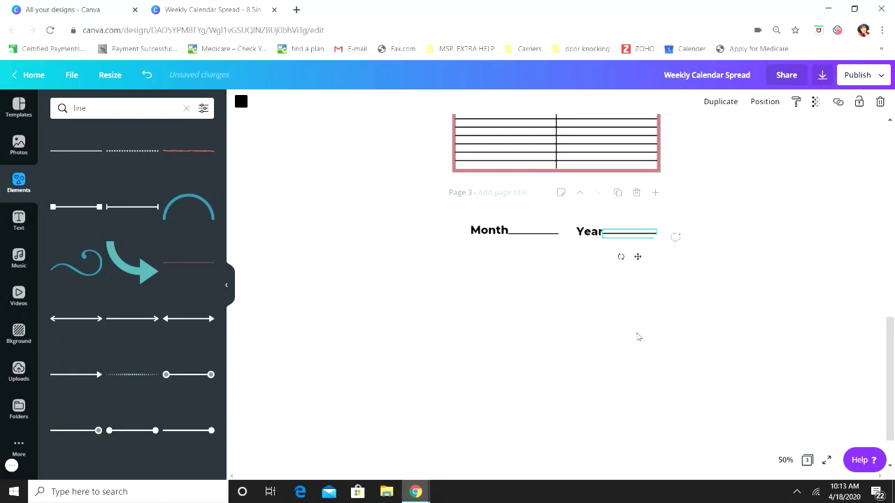
click(638, 337)
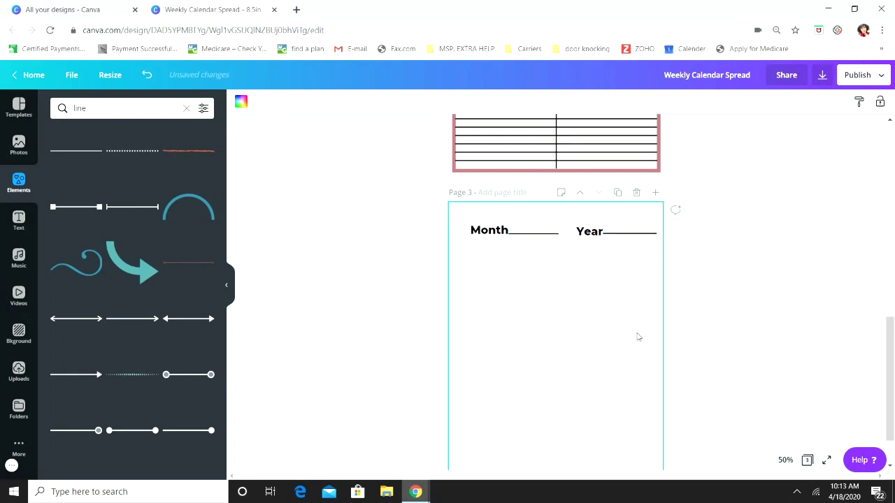
Shift the Month heading slightly left and move its blank line left to sit directly against it
click(483, 227)
drag(483, 227, 481, 228)
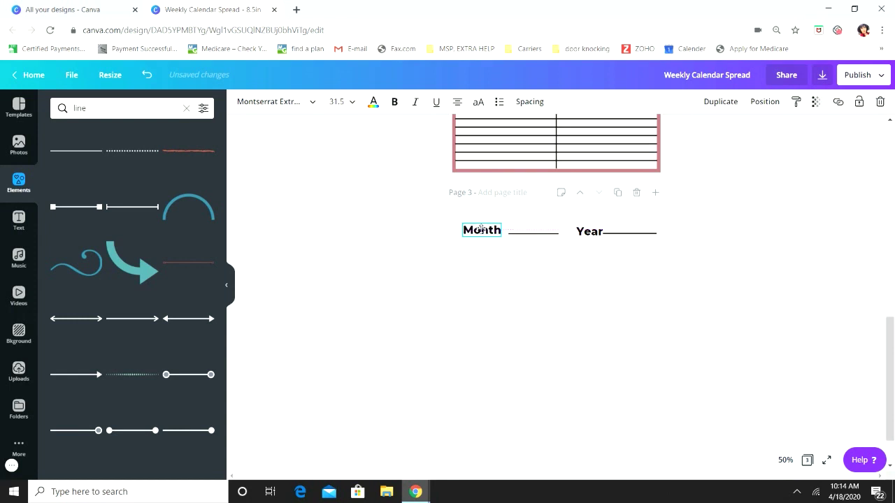
click(516, 232)
drag(521, 233, 512, 233)
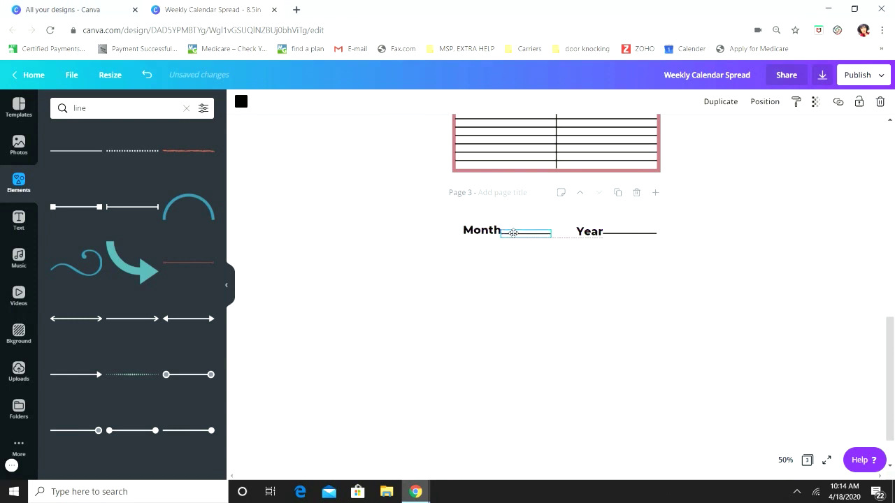
click(533, 281)
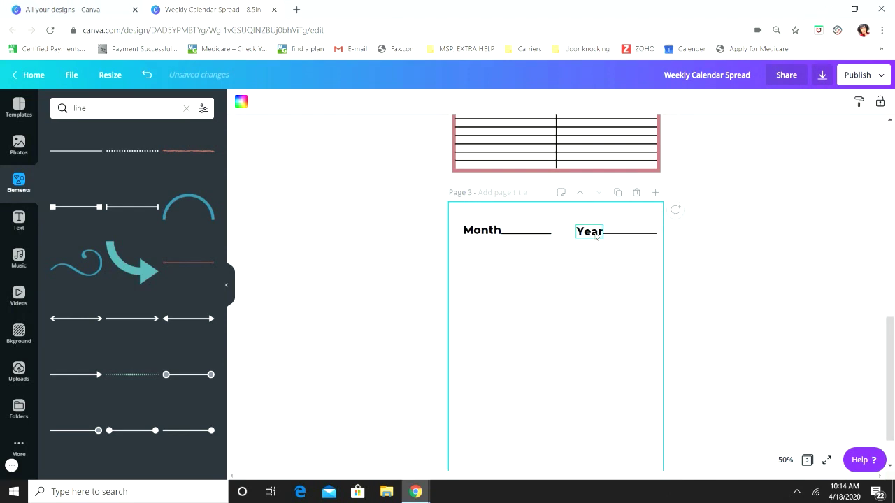
Shift the Year heading slightly left and move its blank line left to rejoin it
drag(594, 237, 592, 233)
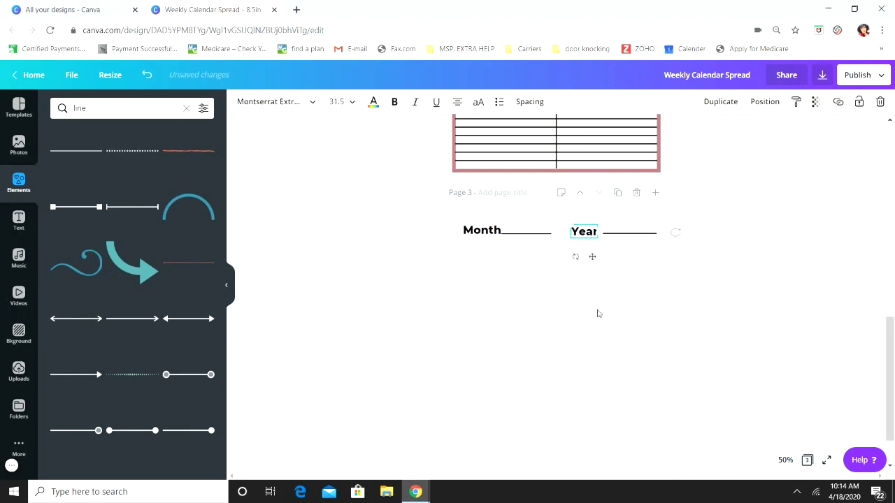
click(623, 242)
drag(622, 240, 619, 239)
click(618, 307)
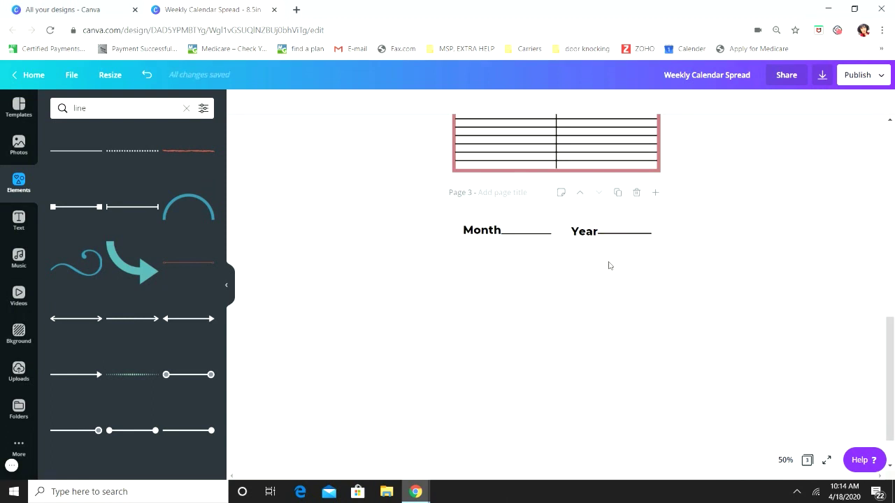
Lower the Year blank line slightly so it aligns with the base of the Year heading
click(613, 234)
drag(613, 234, 613, 237)
click(598, 299)
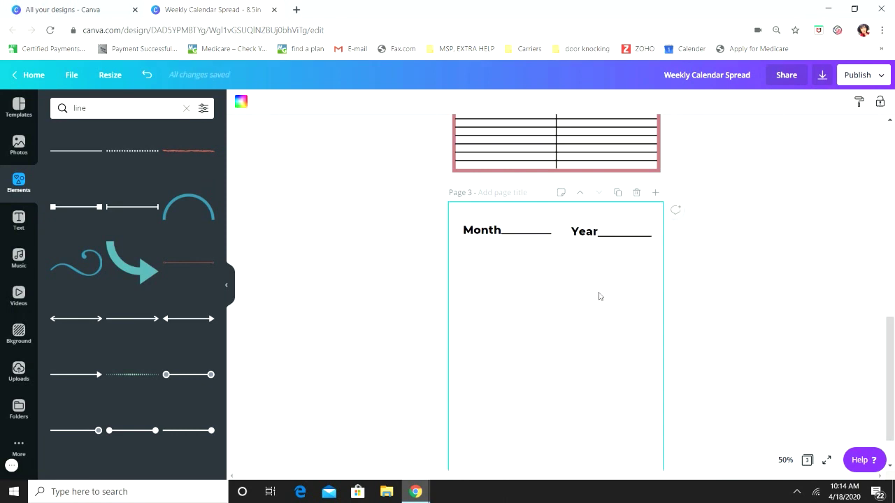
click(618, 236)
drag(618, 236, 618, 236)
click(612, 291)
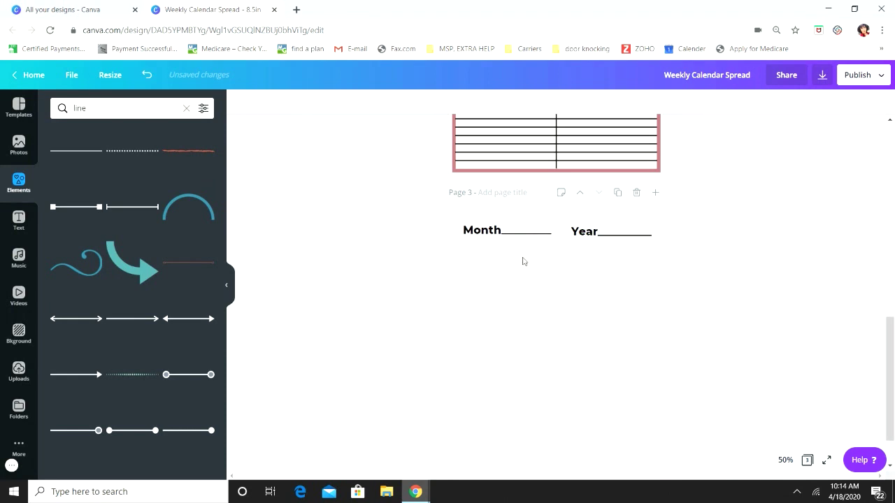
Add another plain solid line to page 3 and colour it black
click(75, 151)
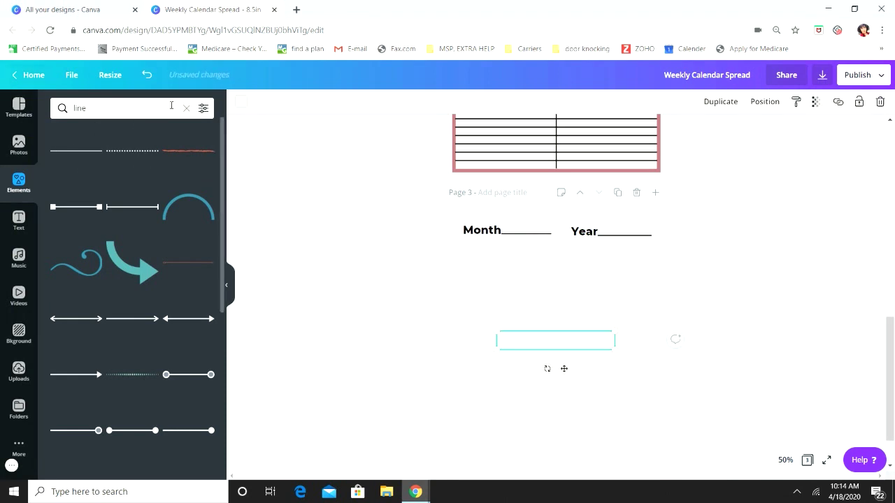
click(241, 103)
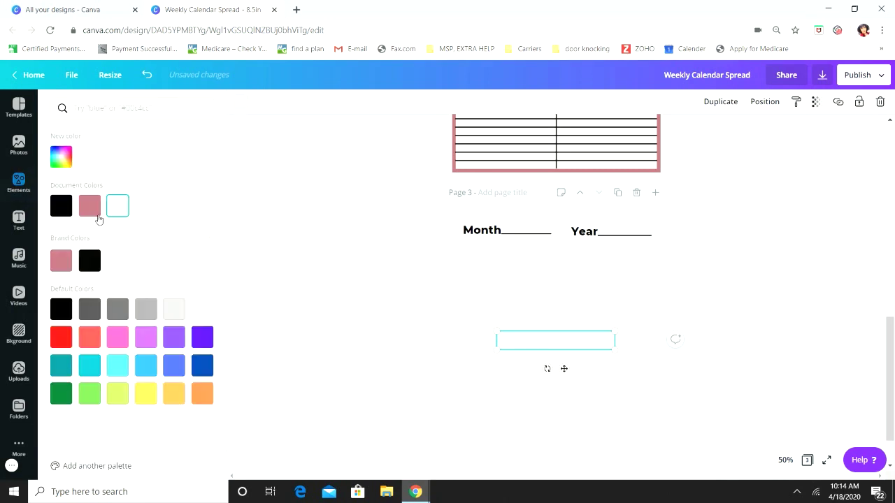
click(62, 206)
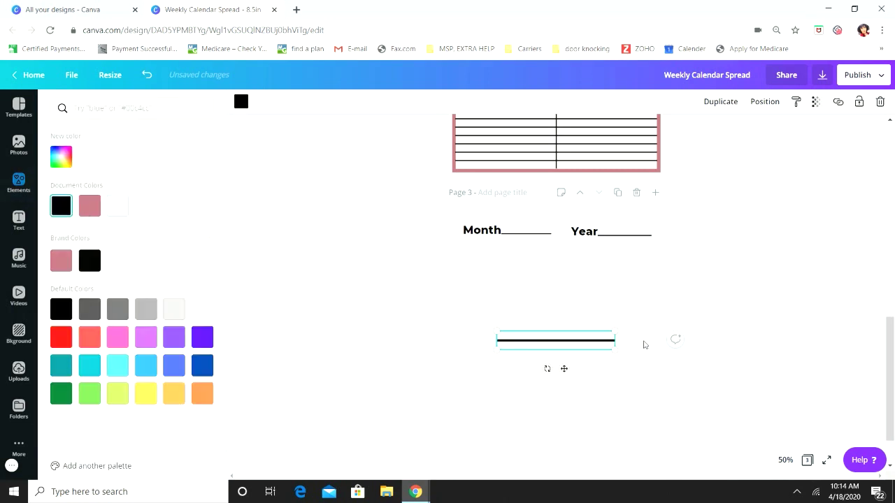
Thin the new black line and place it just below the Month and Year headings, stretched across the full page width
drag(616, 347, 544, 335)
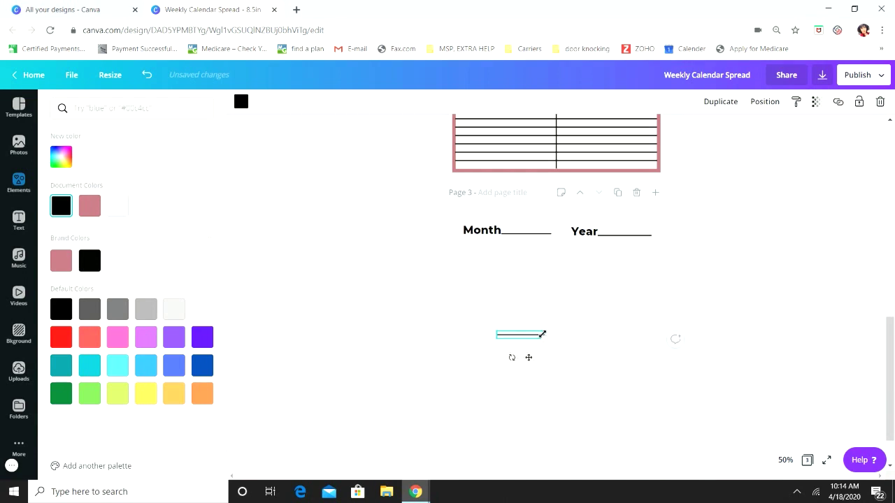
drag(557, 333, 651, 333)
click(562, 346)
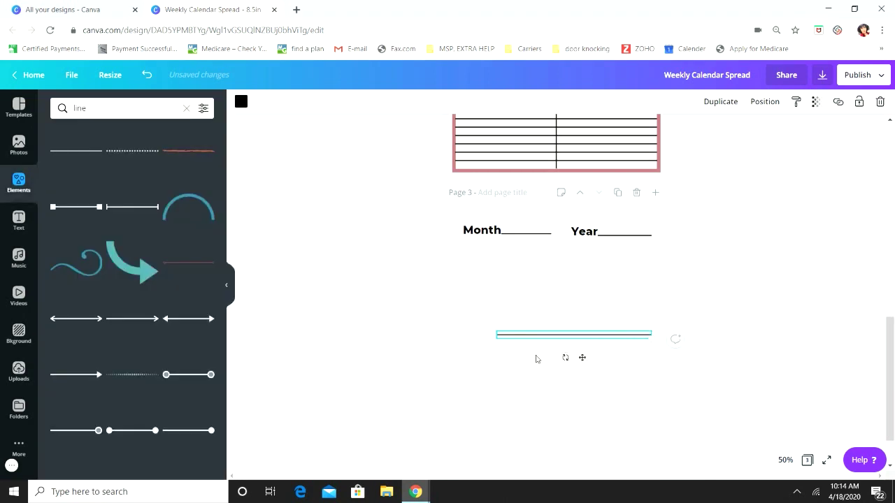
drag(551, 338, 501, 245)
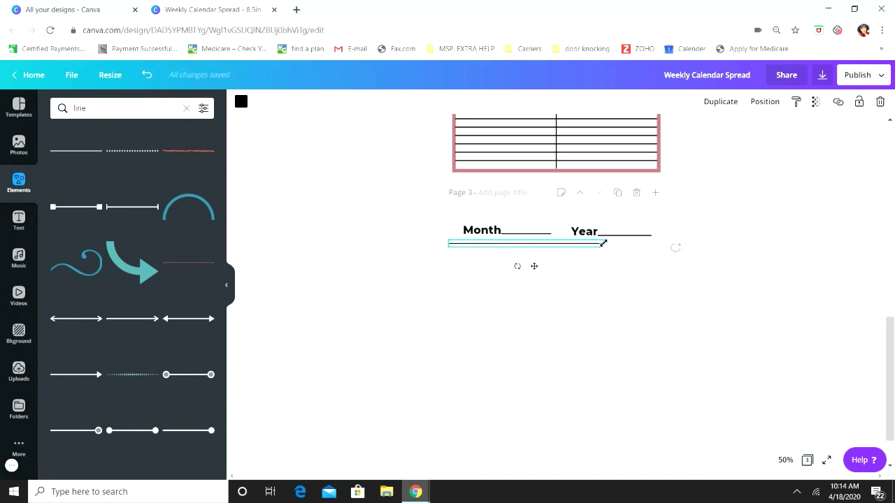
drag(606, 242, 663, 242)
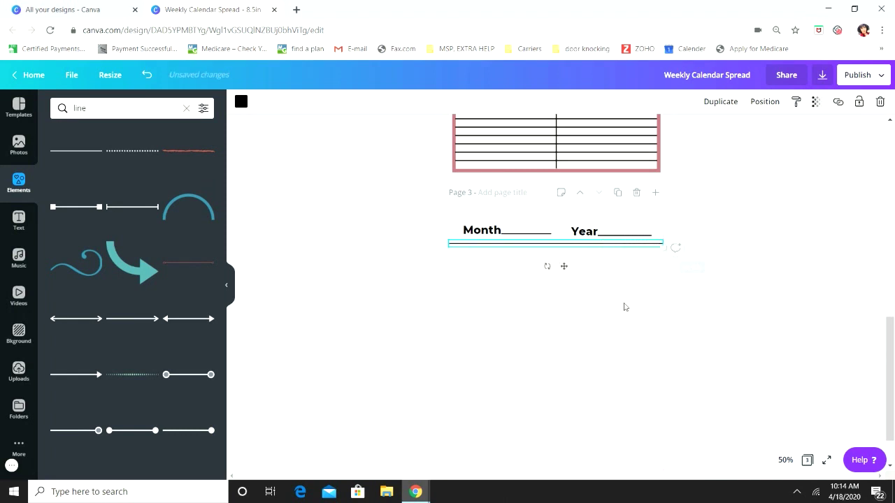
click(624, 308)
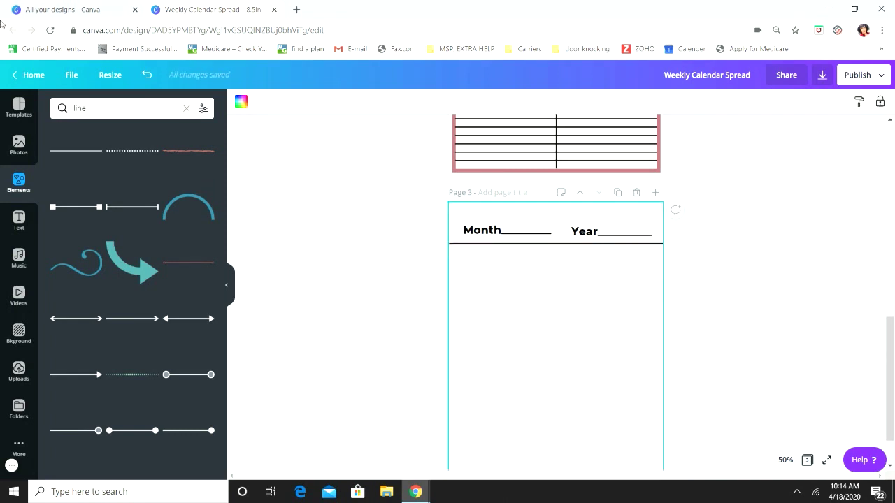
Search the elements for "square" and add the thin-bordered hollow square to page 3
click(116, 105)
key(BackSpace)
key(BackSpace)
key(BackSpace)
key(BackSpace)
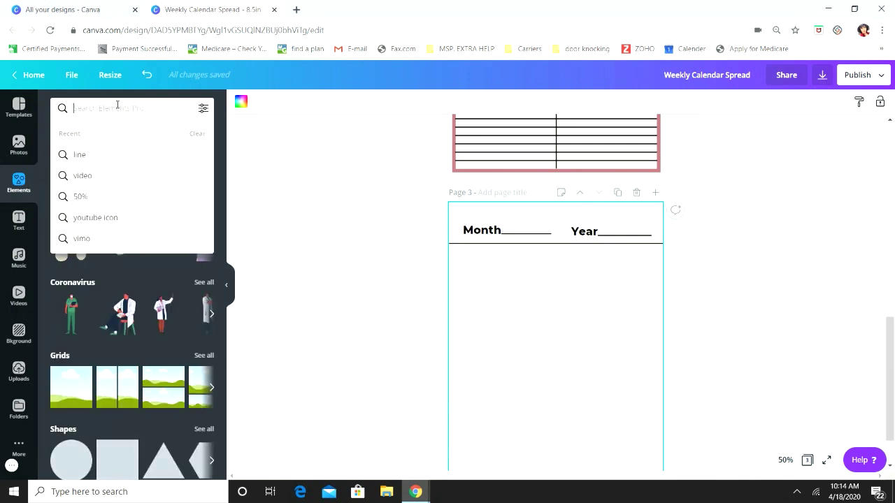
text(s)
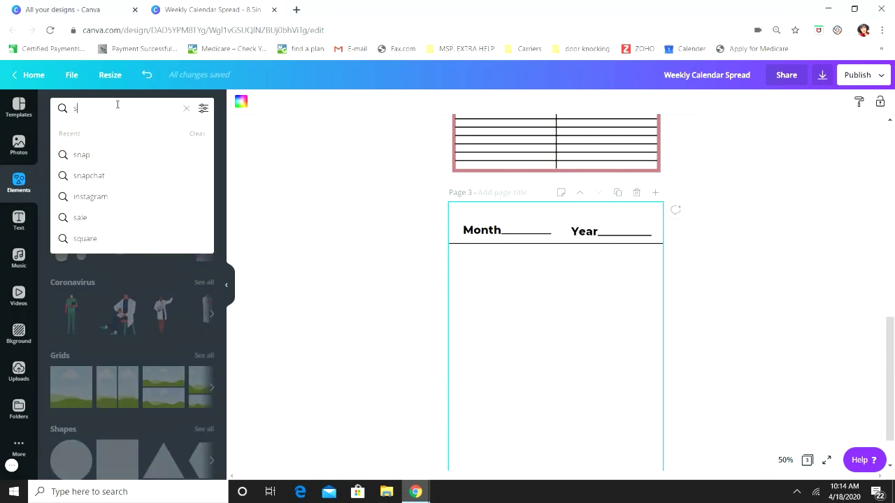
text(quare)
key(Return)
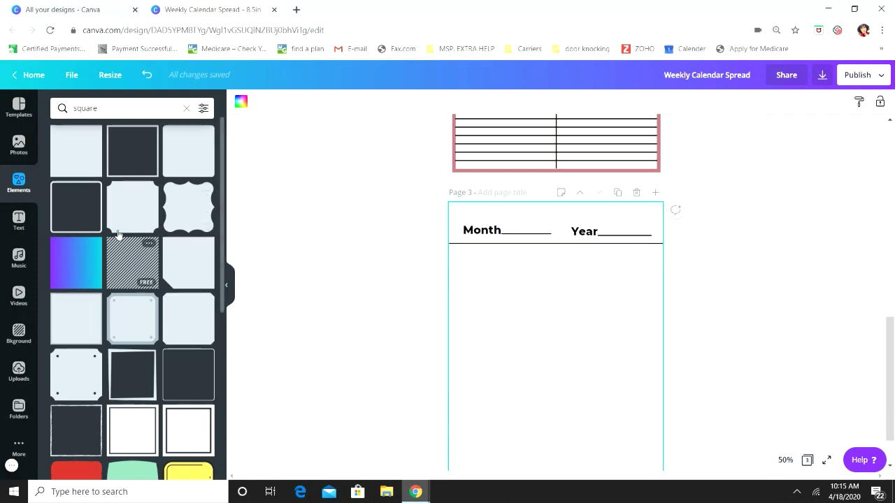
click(129, 162)
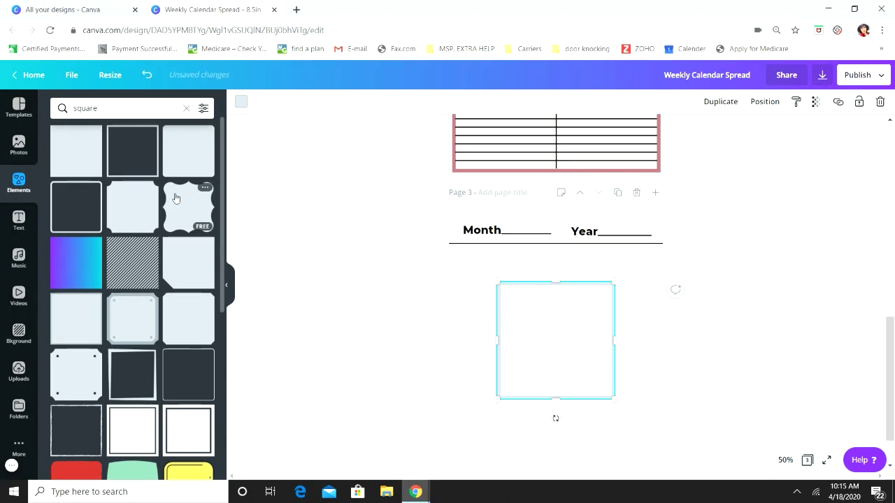
Stretch the hollow square into a large frame filling the page from just below the divider line nearly to the bottom edge
scroll(650, 308, down, 1)
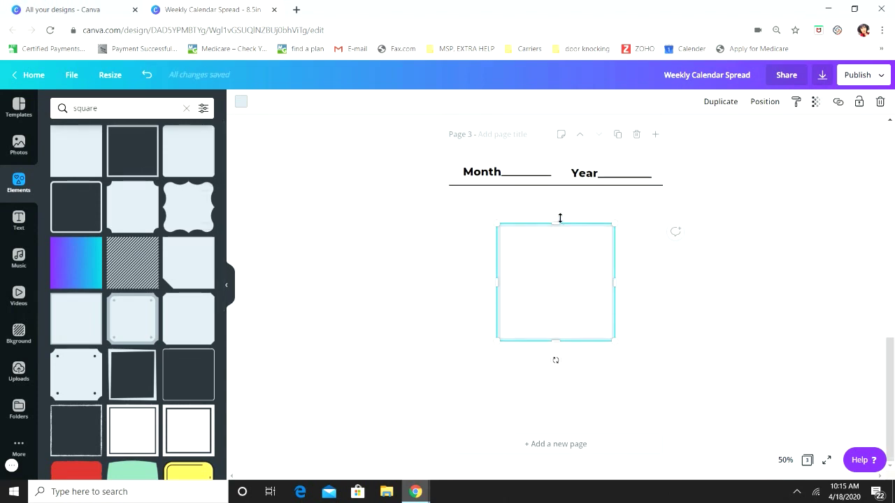
drag(557, 220, 557, 189)
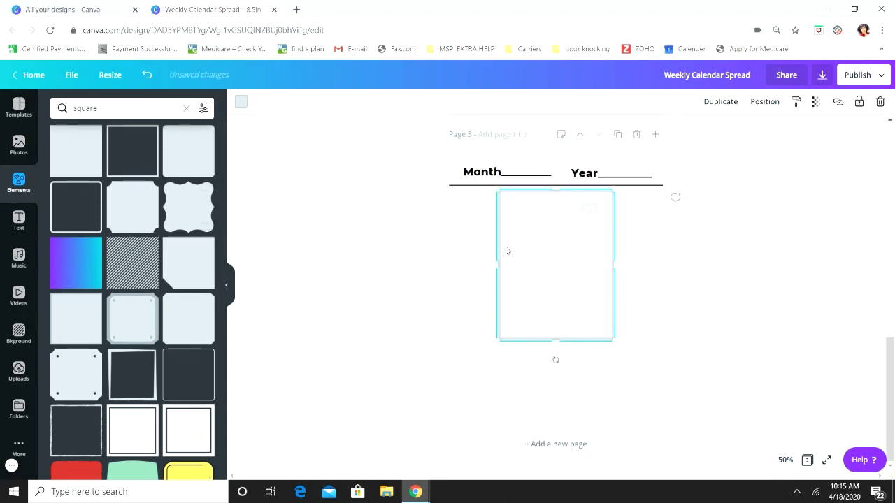
drag(499, 263, 452, 274)
drag(616, 261, 657, 264)
drag(661, 263, 662, 263)
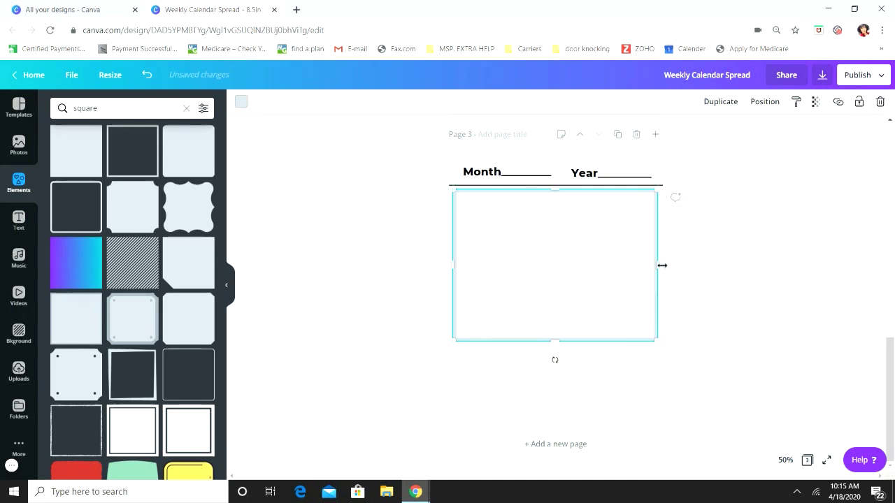
drag(664, 266, 664, 266)
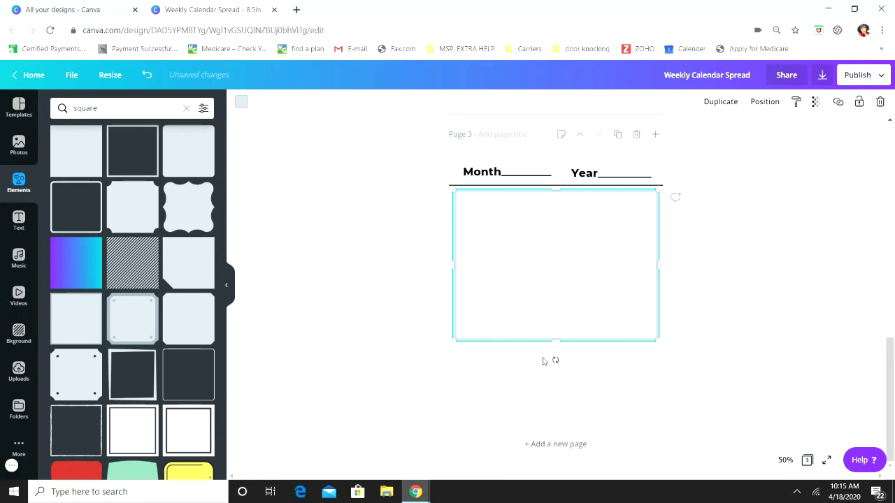
drag(558, 342, 574, 418)
click(727, 355)
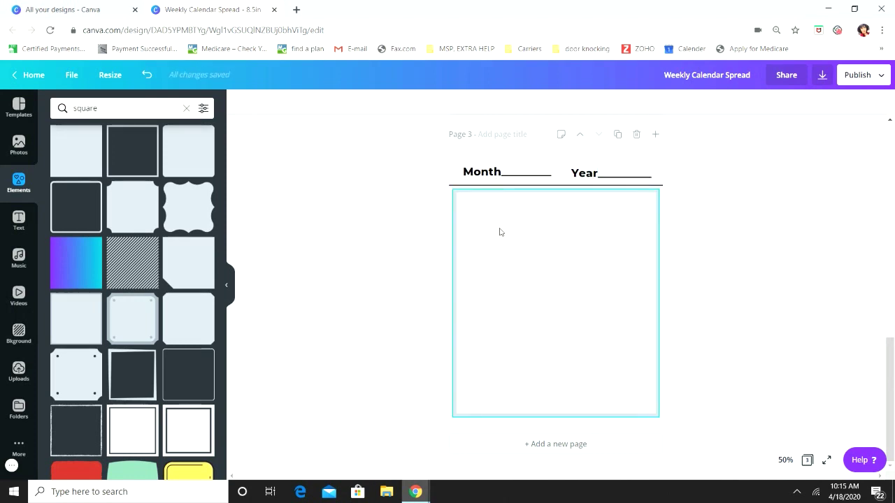
Colour the large frame with the dusty pink brand colour
click(482, 187)
click(242, 101)
key(Escape)
click(456, 260)
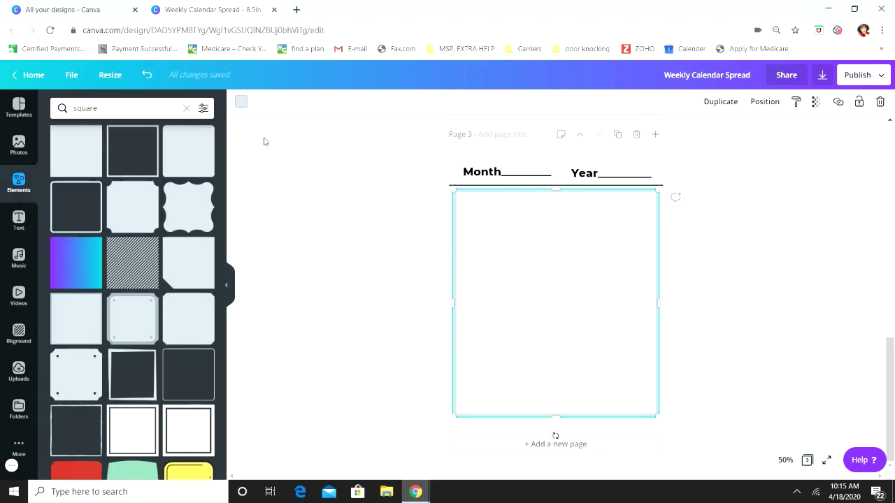
click(240, 103)
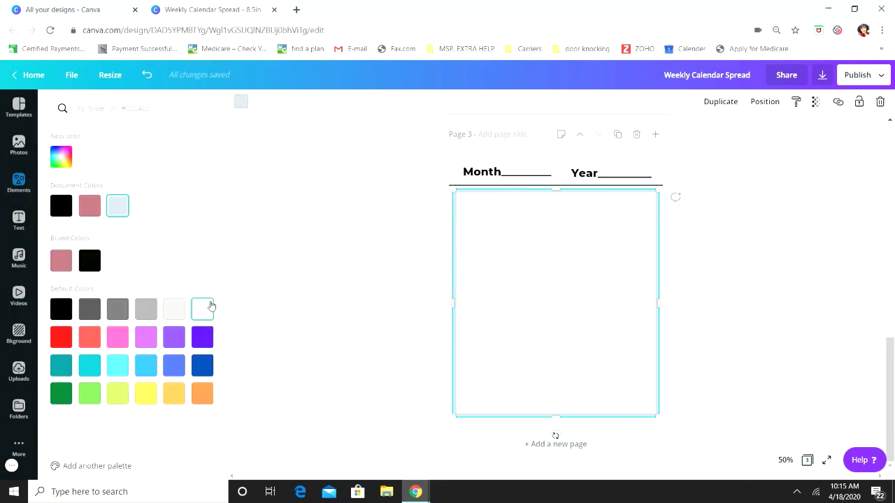
click(61, 261)
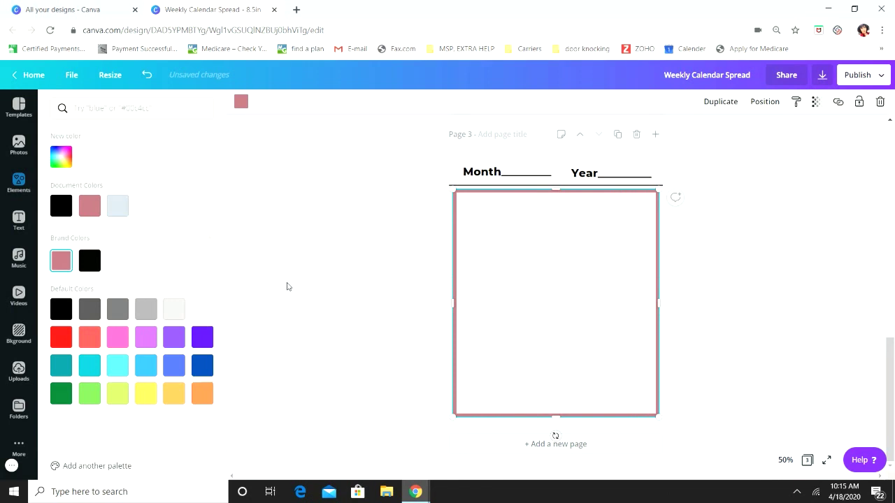
key(Escape)
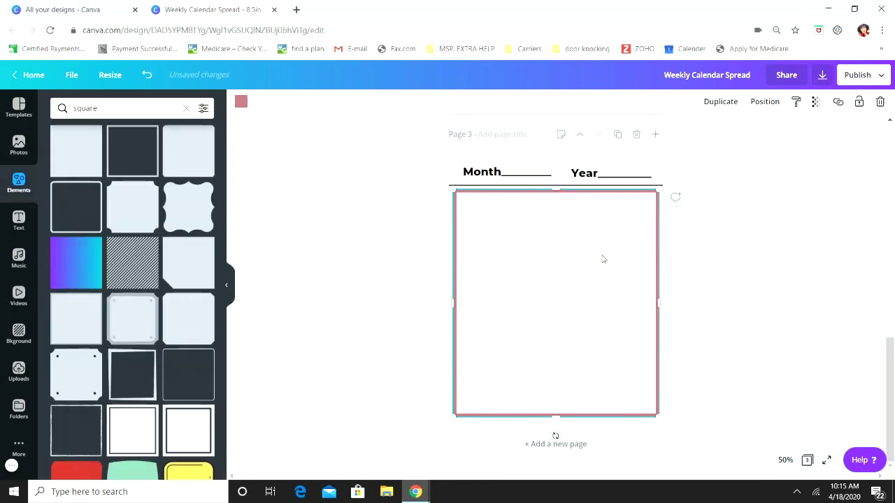
click(759, 239)
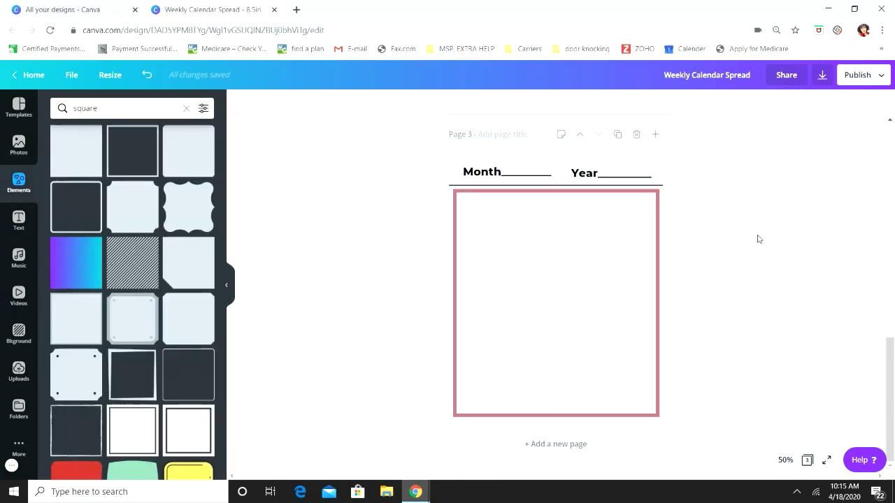
Add a plain filled square inside the frame, shrunk to a small date box in the dusty pink brand colour
scroll(808, 235, up, 10)
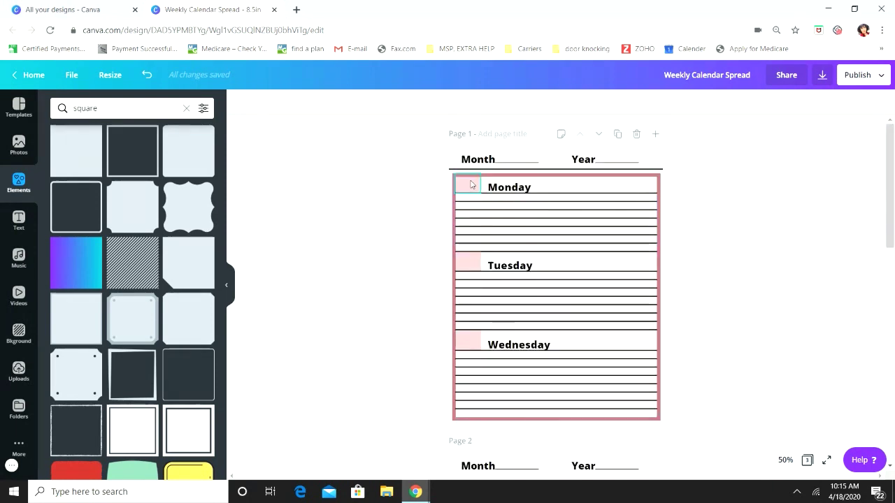
scroll(610, 281, down, 10)
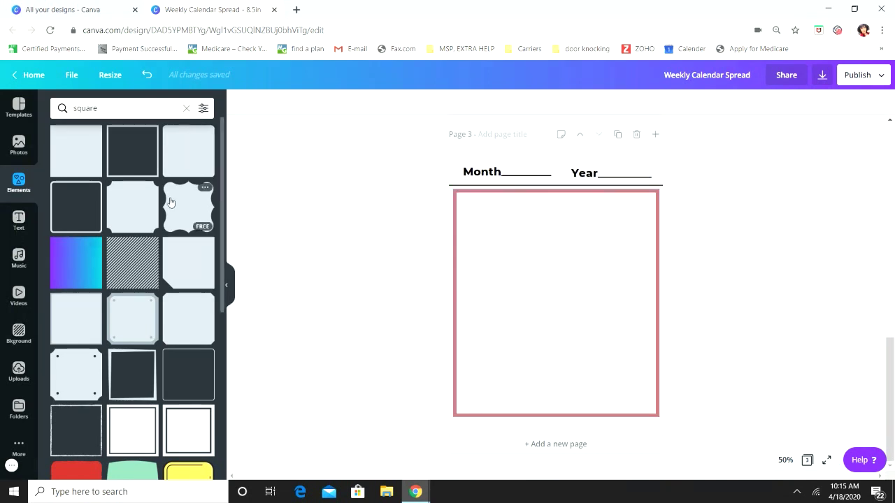
click(88, 163)
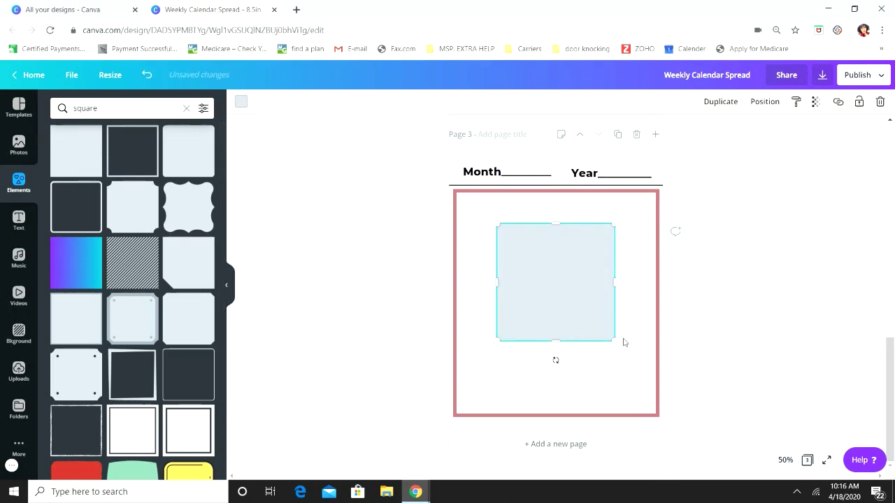
drag(556, 342, 567, 249)
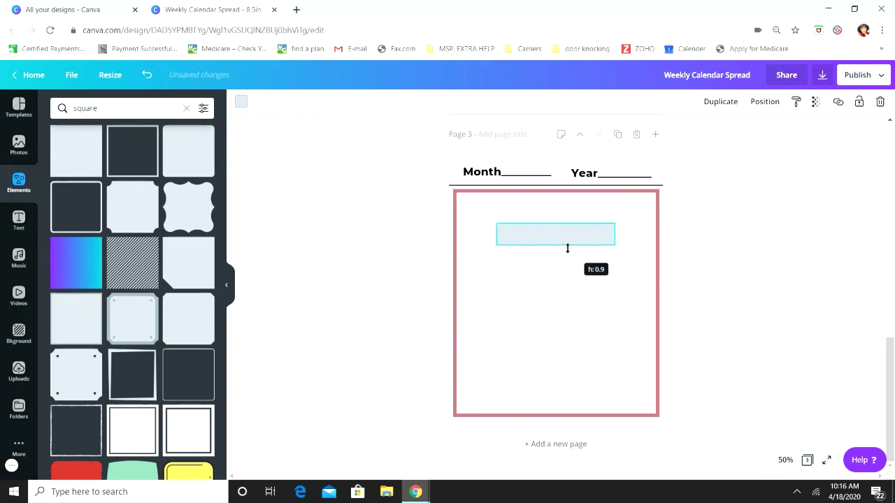
drag(615, 235, 528, 246)
click(241, 101)
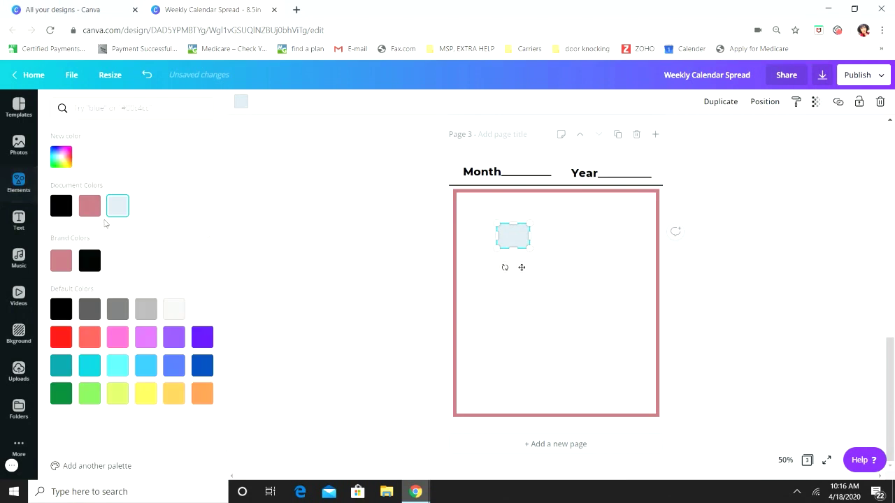
click(60, 260)
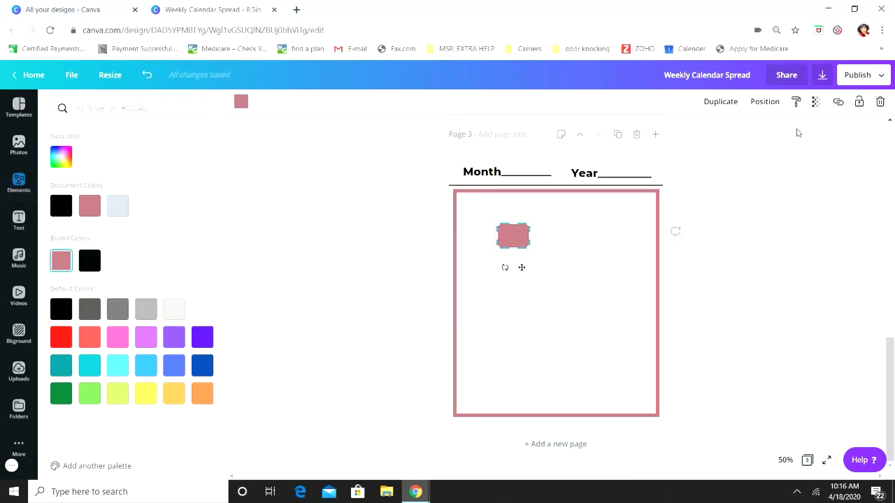
Set the small date box's transparency to 39 and move it into the upper-left inner corner of the pink frame
click(816, 102)
drag(790, 133, 747, 147)
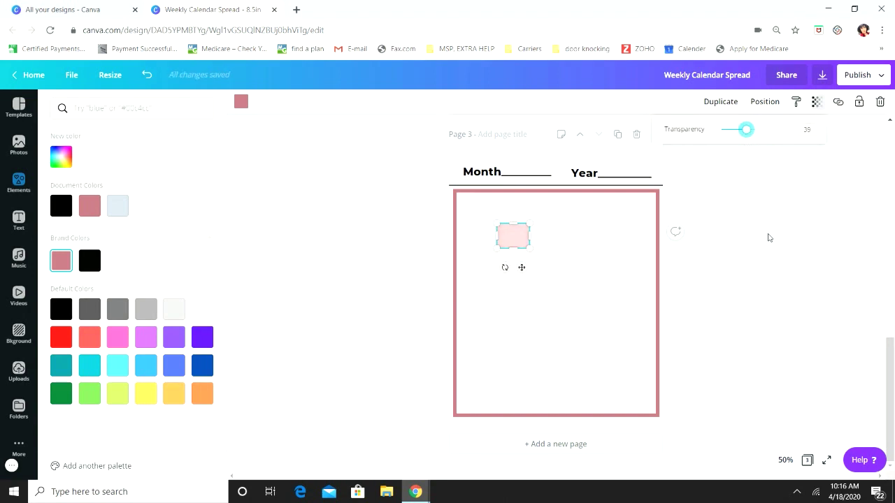
click(608, 275)
drag(524, 241, 482, 209)
click(528, 248)
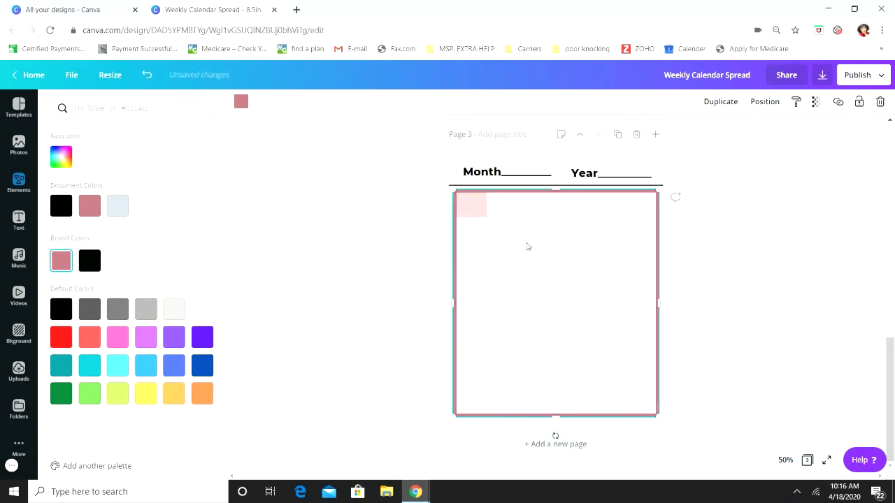
click(472, 204)
click(552, 248)
Add a heading reading "Monday" and place it just beside the date box inside the frame
click(19, 221)
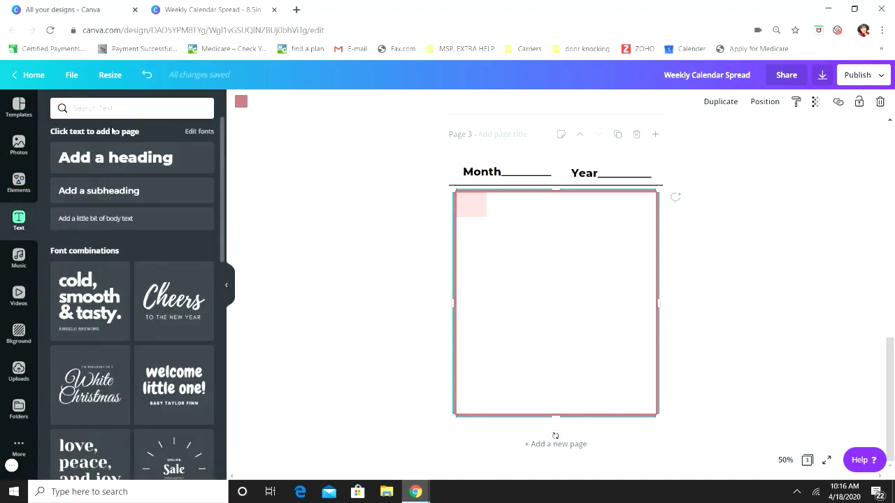
click(138, 158)
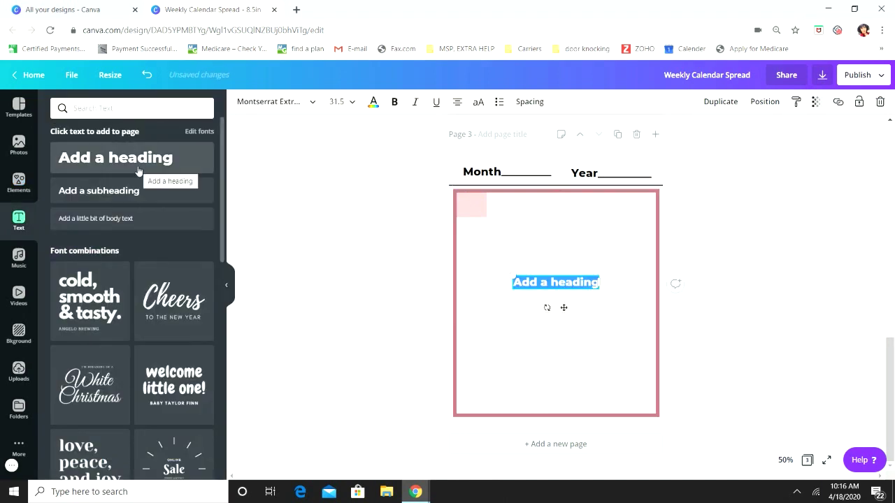
text(Monday)
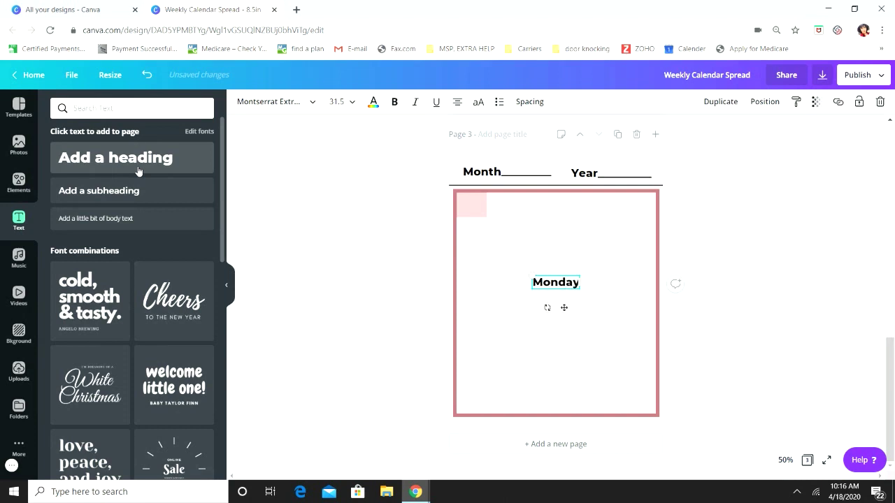
click(538, 229)
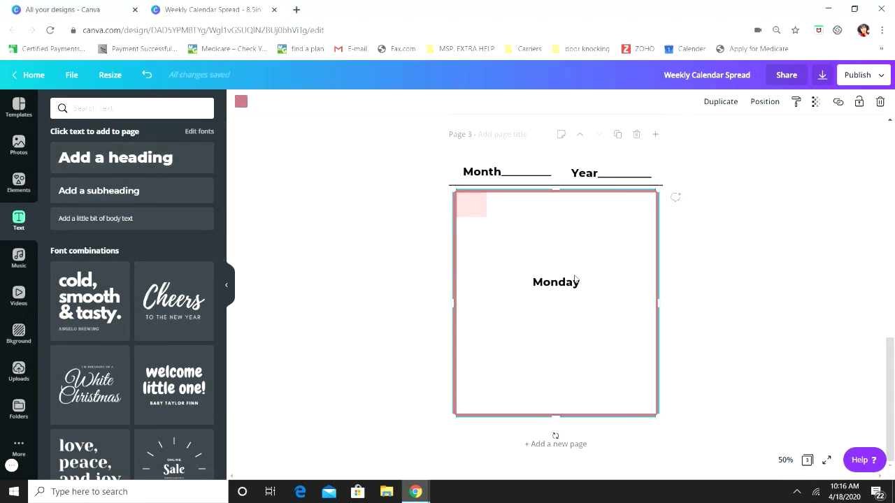
drag(538, 229, 524, 208)
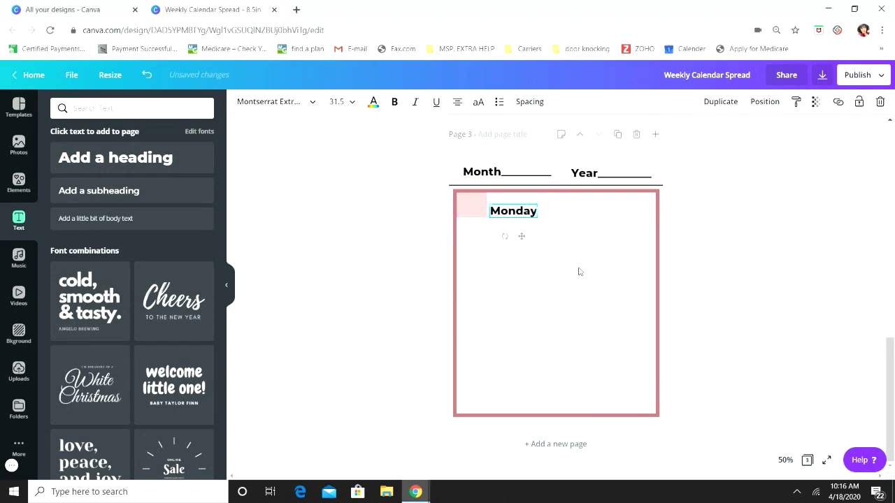
click(600, 307)
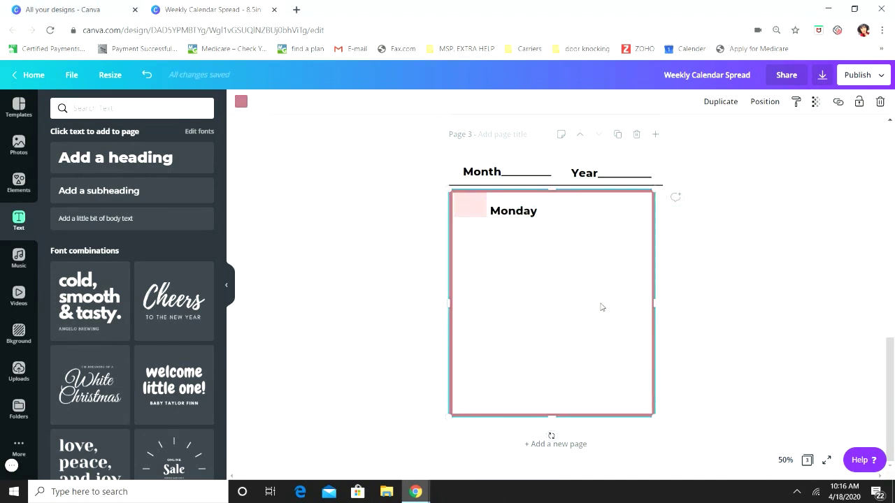
drag(603, 307, 607, 307)
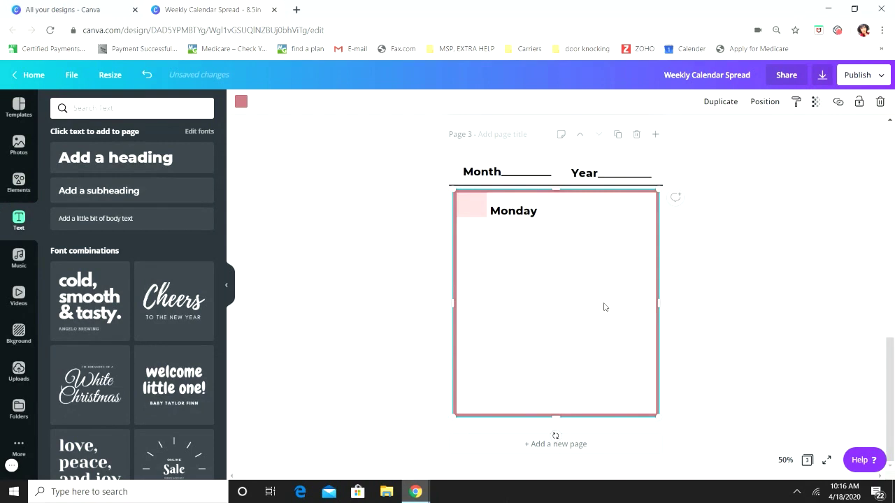
click(508, 211)
drag(508, 211, 508, 205)
click(560, 263)
Add the recently used line element to page 3 and colour it black
click(19, 183)
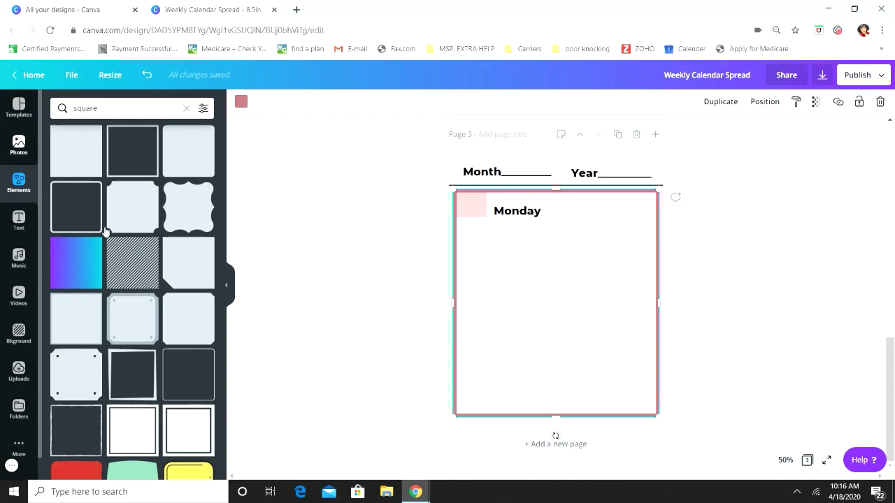
click(19, 182)
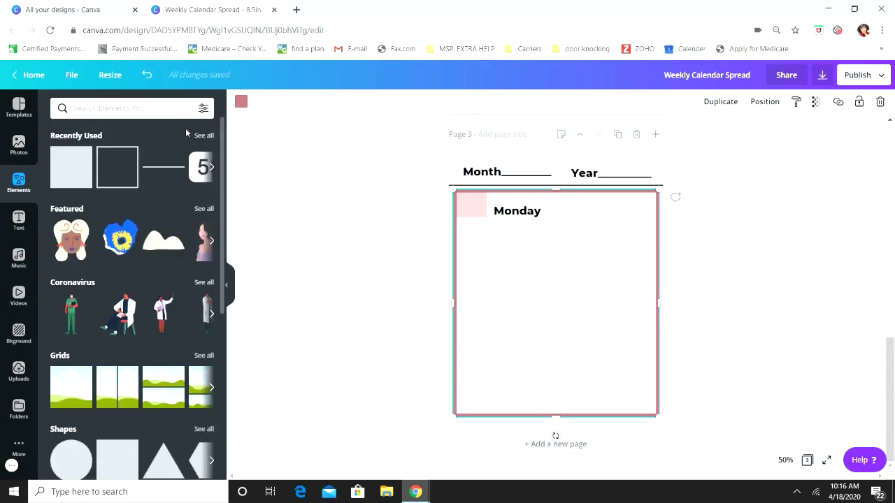
click(174, 171)
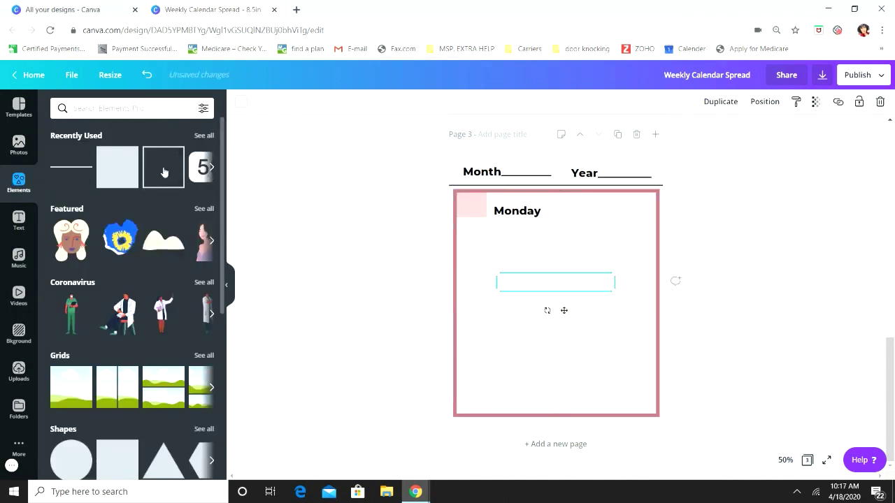
click(237, 102)
click(61, 205)
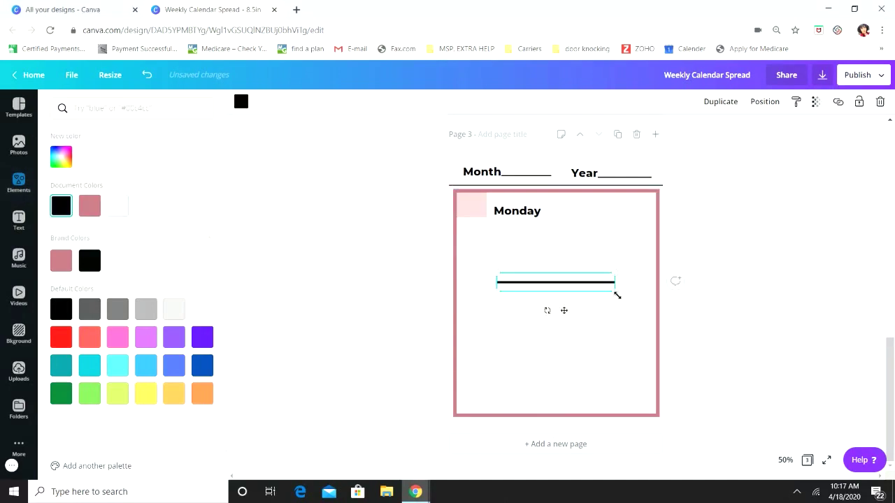
Thin the black line and stretch it across the full frame width, directly below the date box and the Monday heading
drag(614, 285, 651, 277)
click(592, 317)
drag(579, 277, 536, 215)
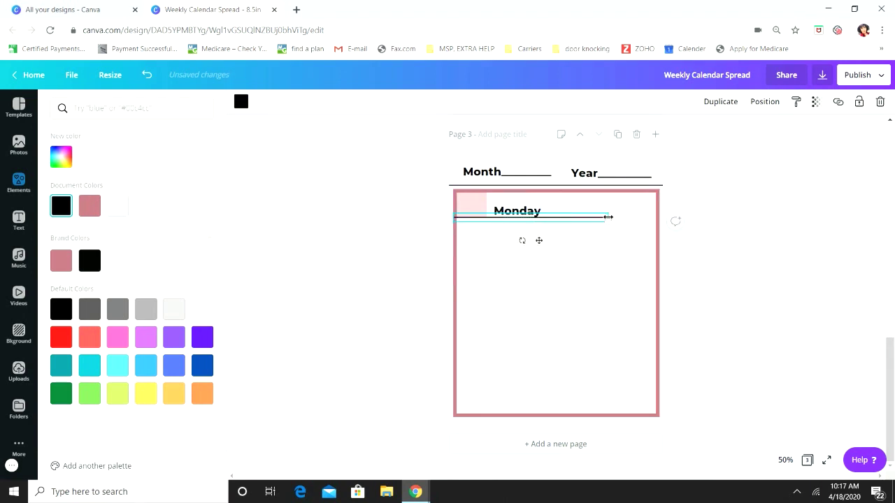
drag(626, 214, 658, 225)
click(736, 242)
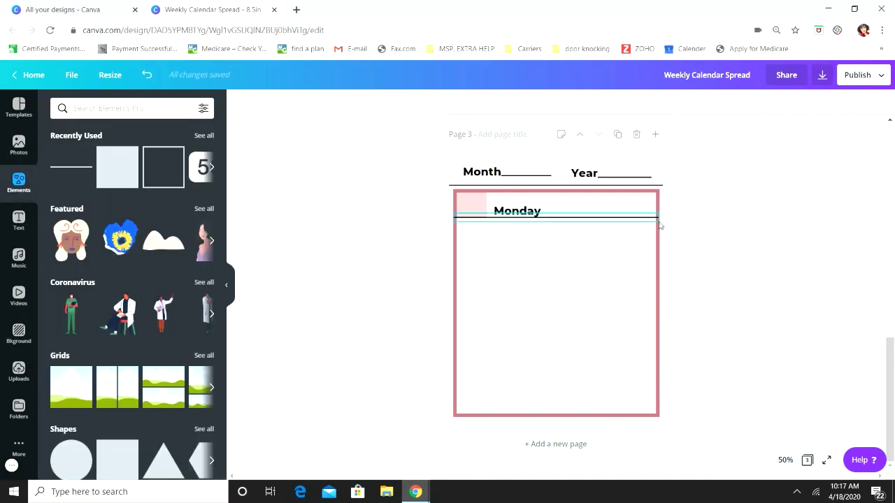
Send the line under the Monday heading to the back, behind the pink frame
click(586, 222)
click(760, 103)
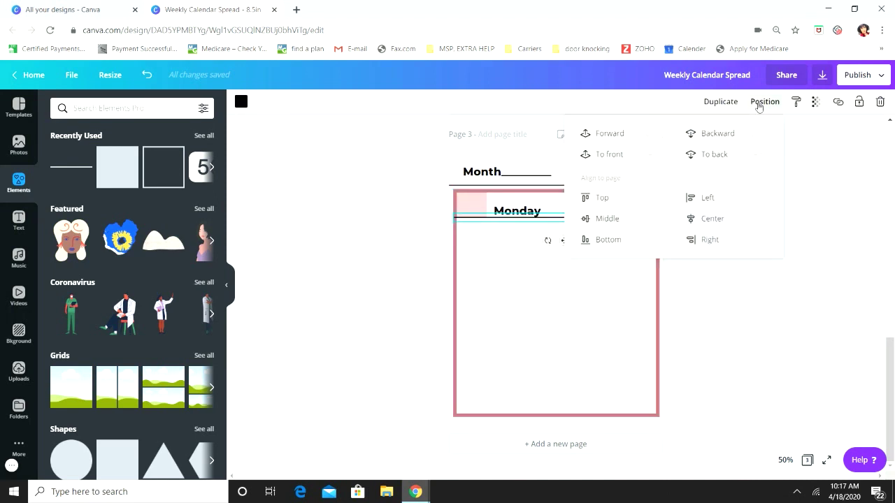
click(714, 155)
click(776, 292)
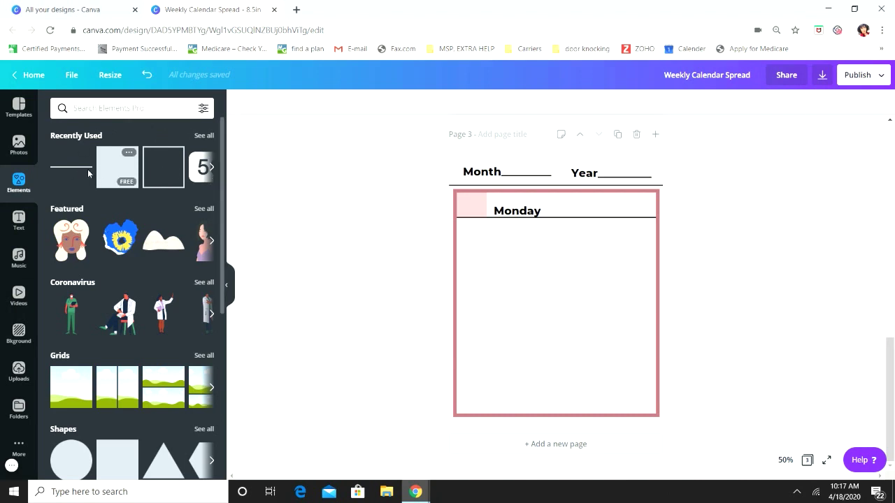
click(627, 220)
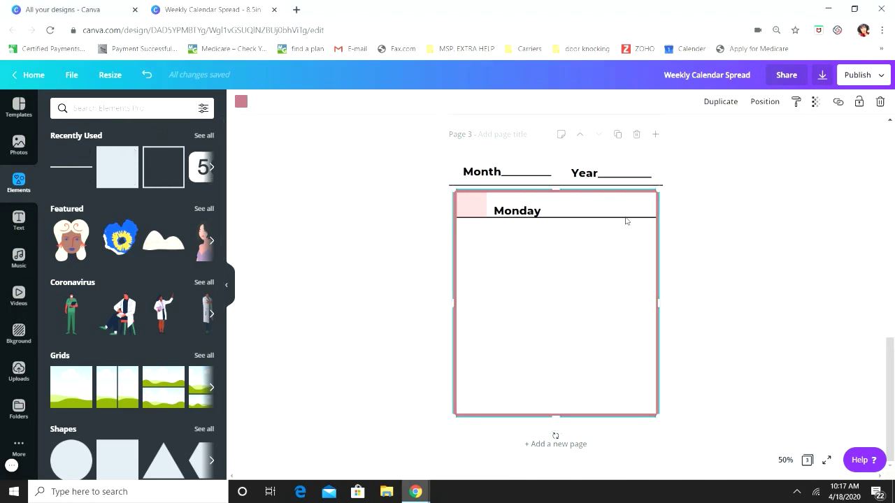
click(765, 102)
click(809, 181)
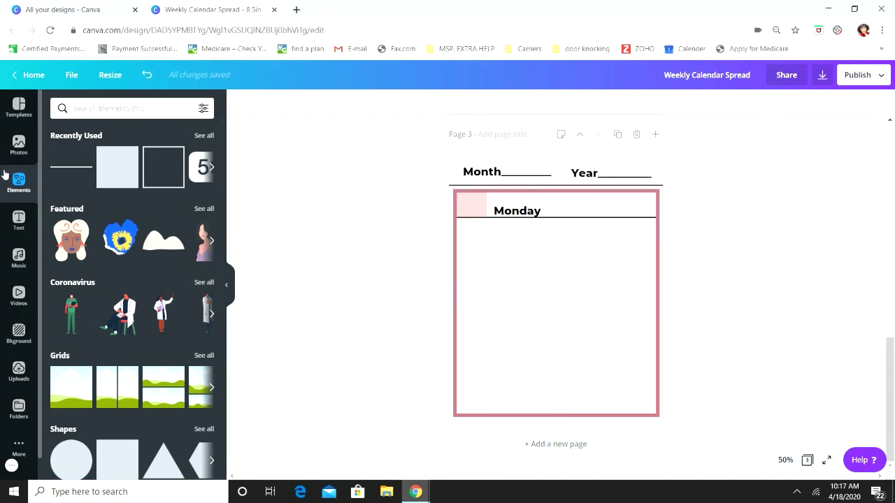
Add another line element in black, shrink it to a thinner stroke, and lengthen it toward the frame's right side
click(73, 171)
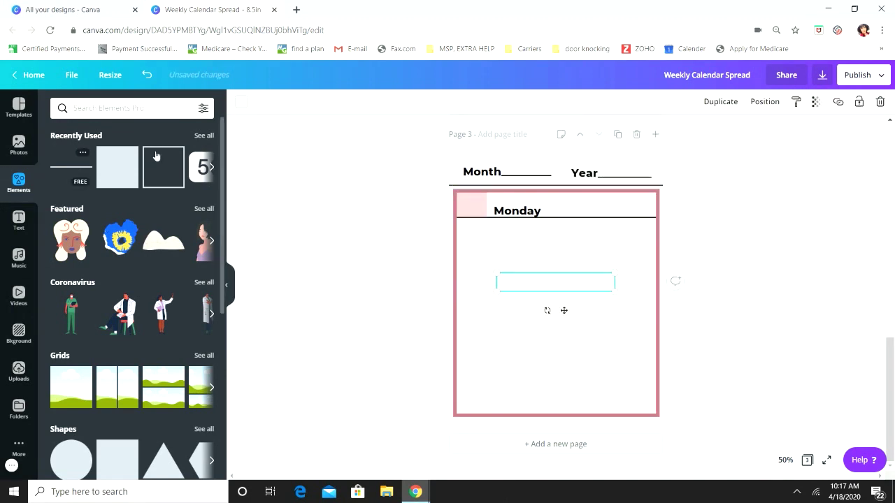
click(245, 105)
click(60, 206)
drag(609, 291, 549, 278)
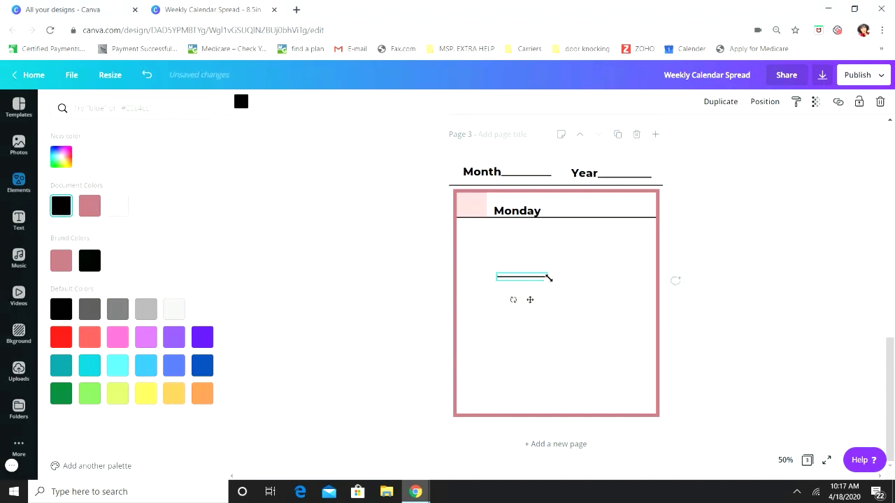
drag(552, 276, 651, 277)
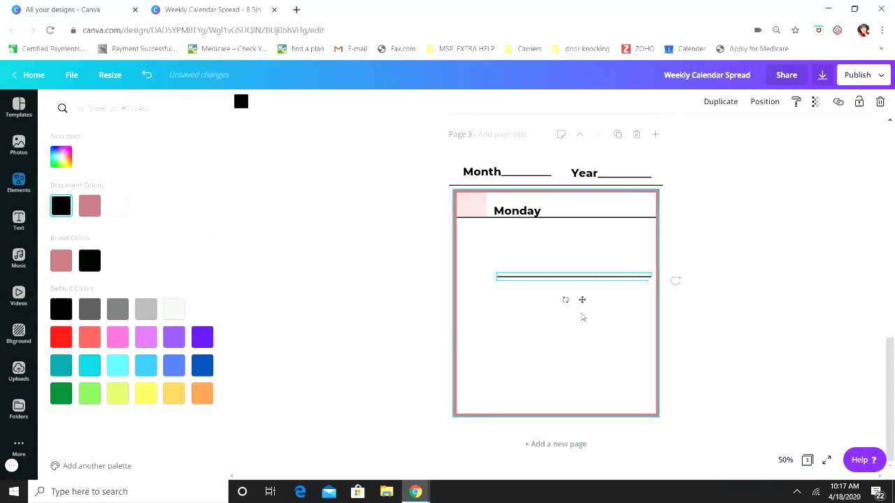
Place the new thin line a little below the Monday header line and extend it across the full frame width
drag(559, 276, 525, 233)
click(569, 299)
drag(589, 311, 590, 312)
click(571, 235)
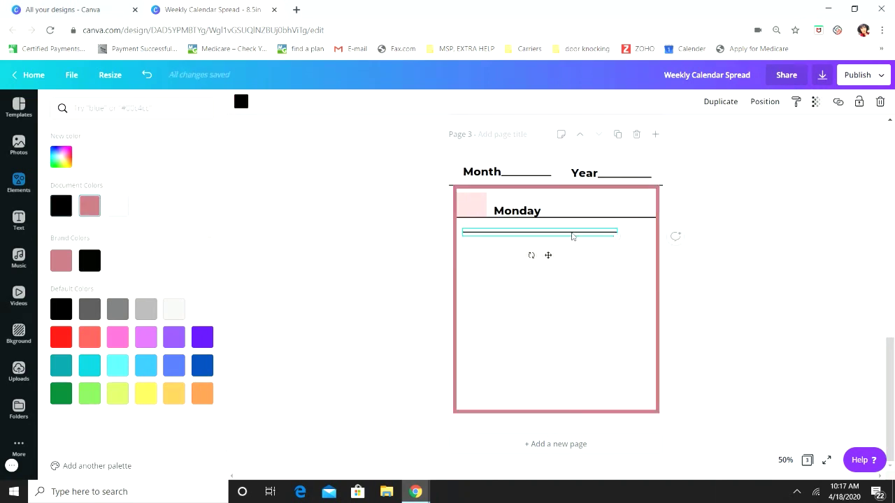
drag(568, 236, 564, 230)
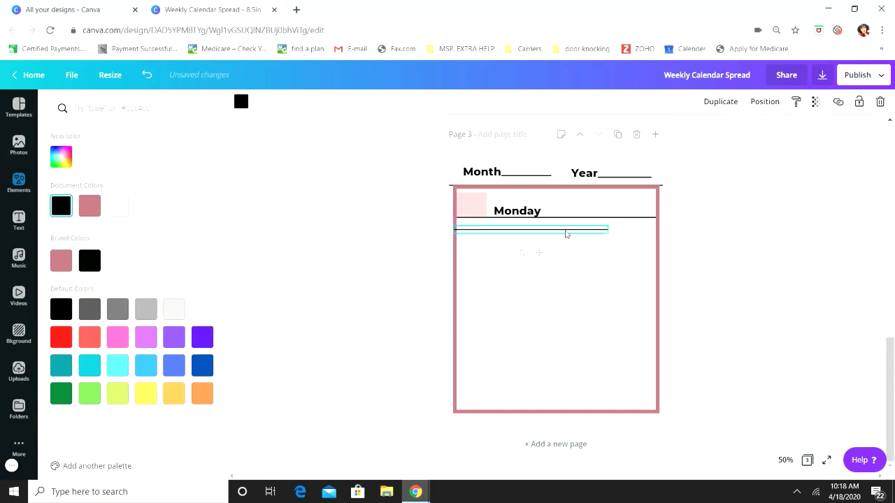
drag(611, 228, 656, 230)
click(634, 276)
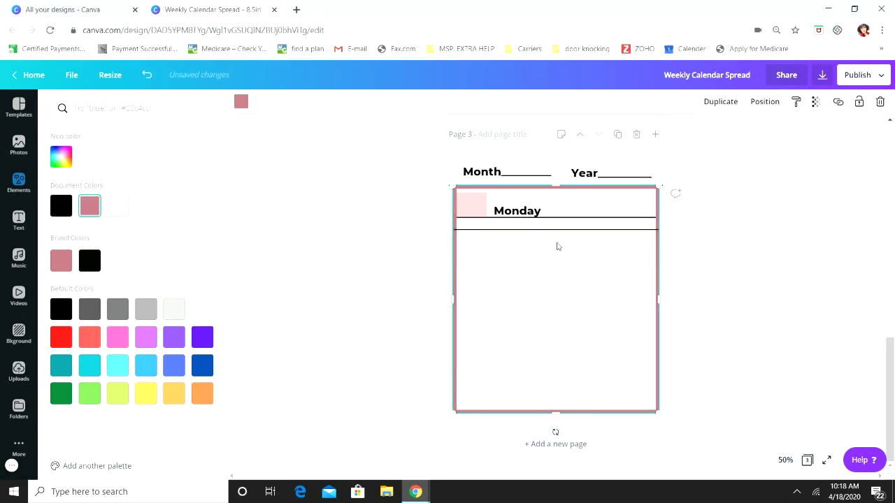
Duplicate the thin writing line twice and check the line spacing of the finished planner on page 1
click(565, 232)
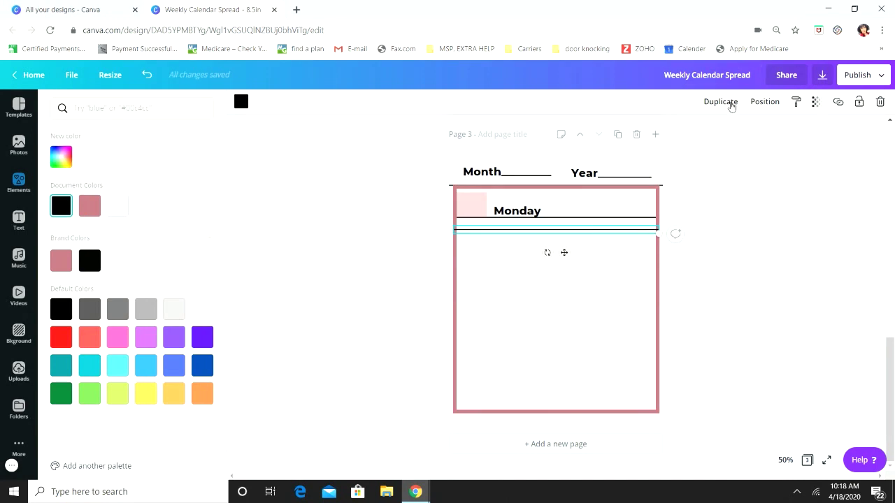
key(shift+Down)
key(shift+Right)
click(731, 105)
scroll(759, 183, up, 10)
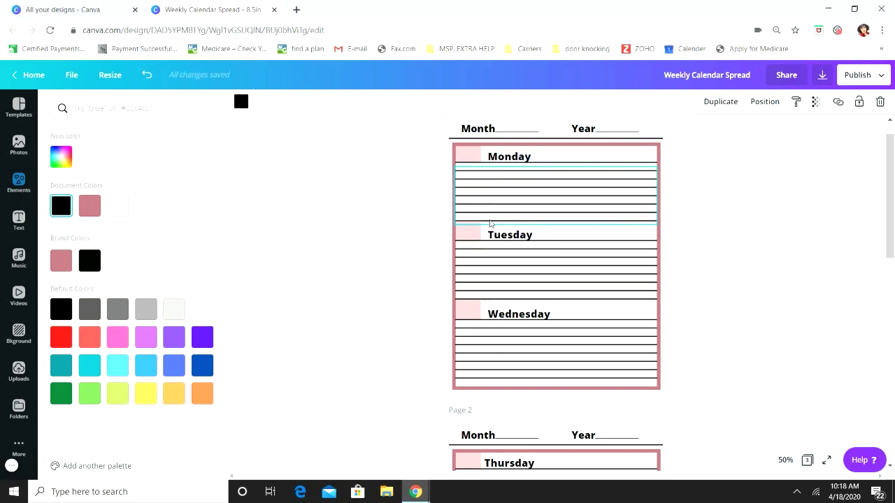
scroll(711, 226, down, 10)
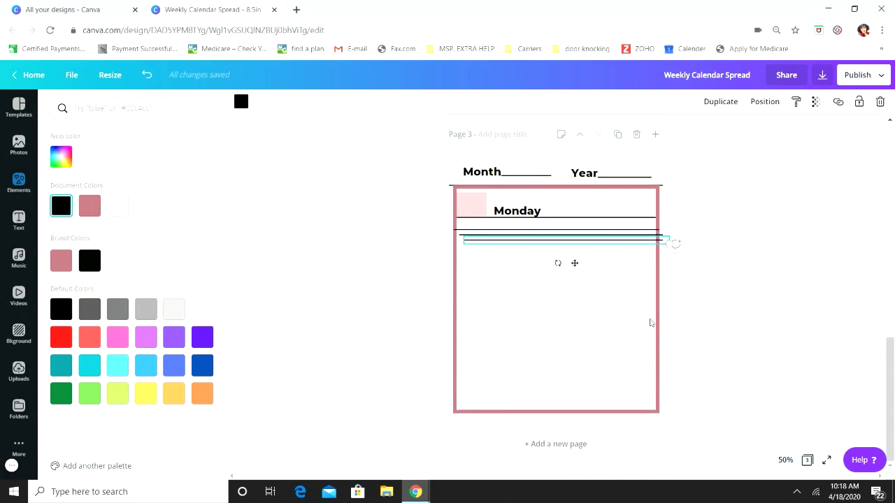
Move the pink frame back down to just below the header divider line
click(618, 189)
drag(615, 191, 618, 191)
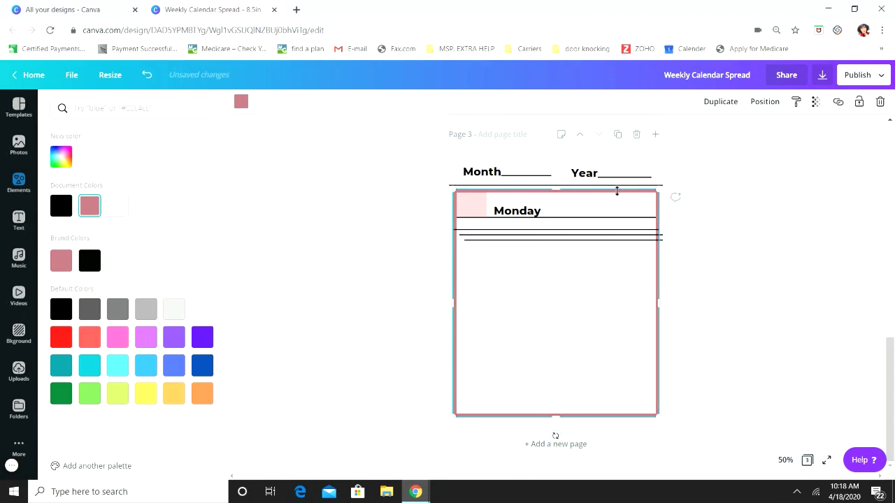
key(Escape)
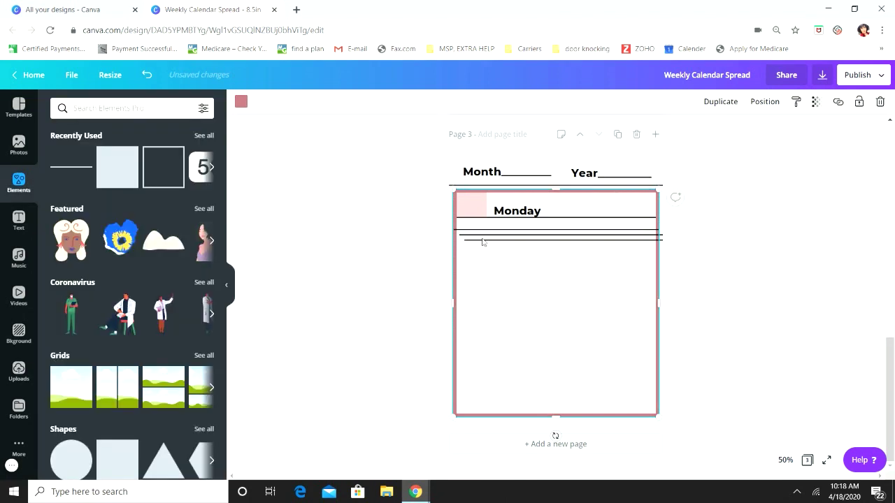
Align the two duplicated lines with the frame edges and space them closely beneath the first writing line
drag(483, 242, 481, 270)
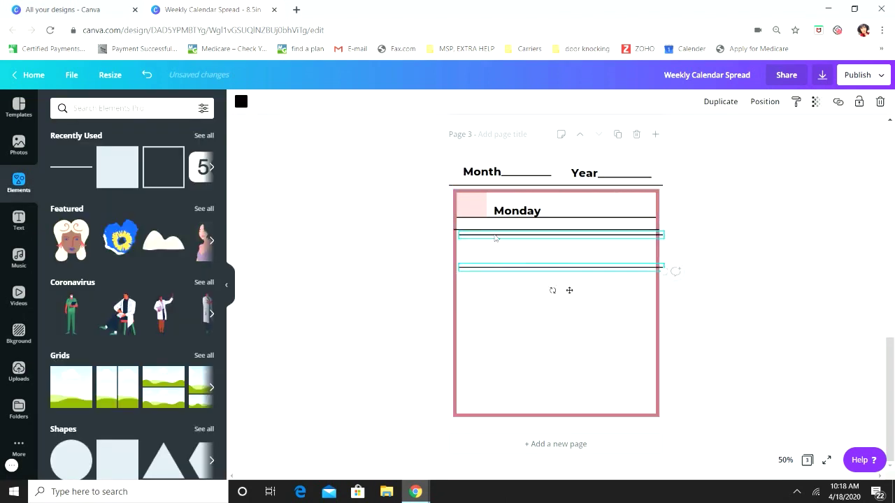
drag(495, 238, 492, 236)
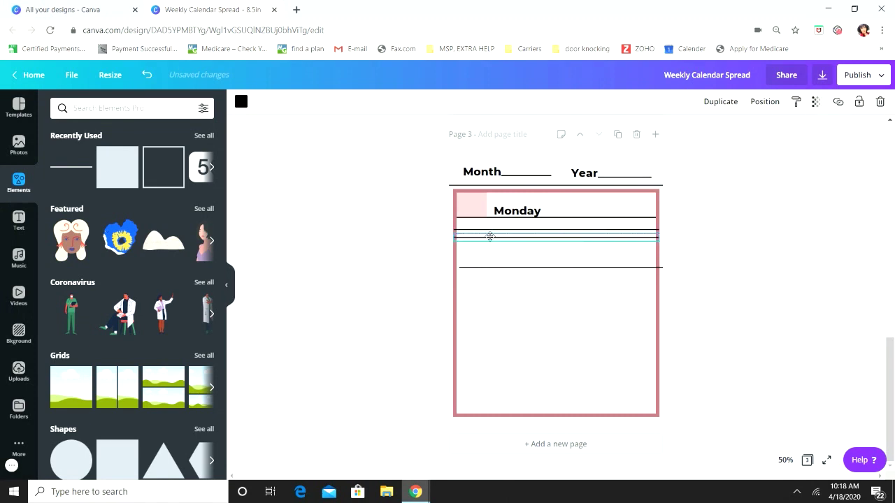
click(497, 321)
click(504, 270)
drag(503, 270, 497, 248)
click(510, 298)
Duplicate the lowest writing line and place the copy beneath it, aligned with the frame and equally spaced
click(523, 247)
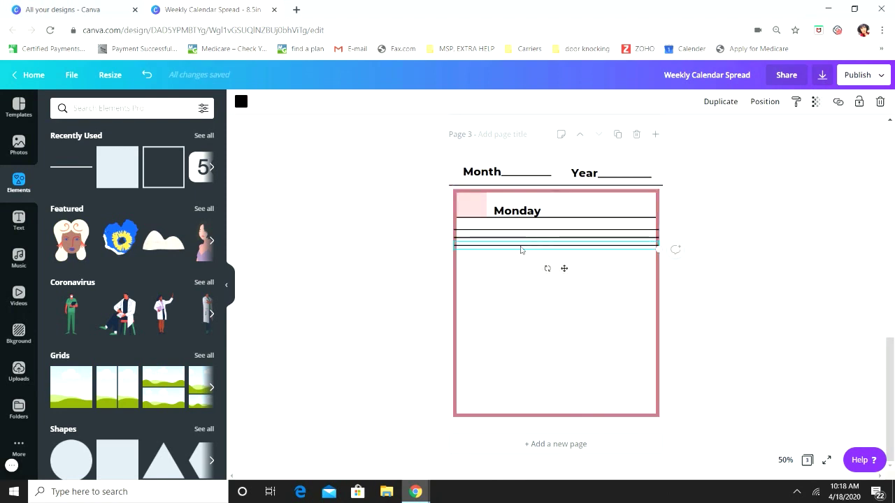
click(720, 102)
drag(518, 256, 514, 255)
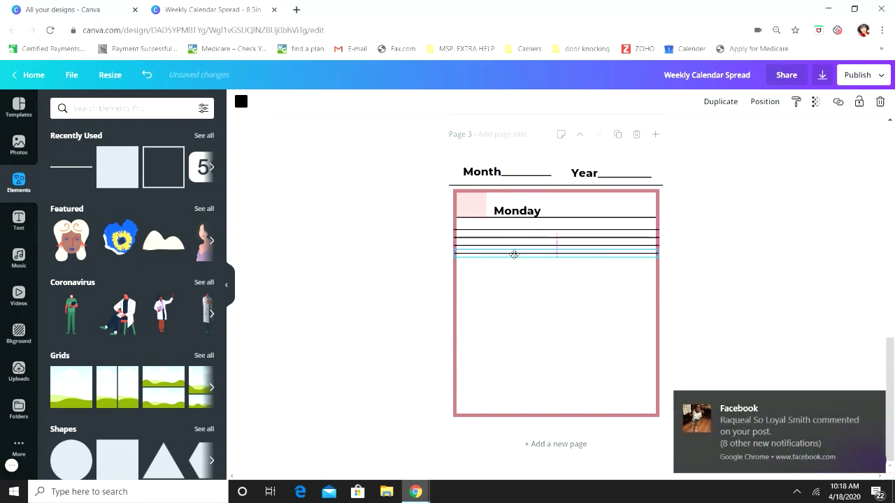
drag(513, 254, 513, 255)
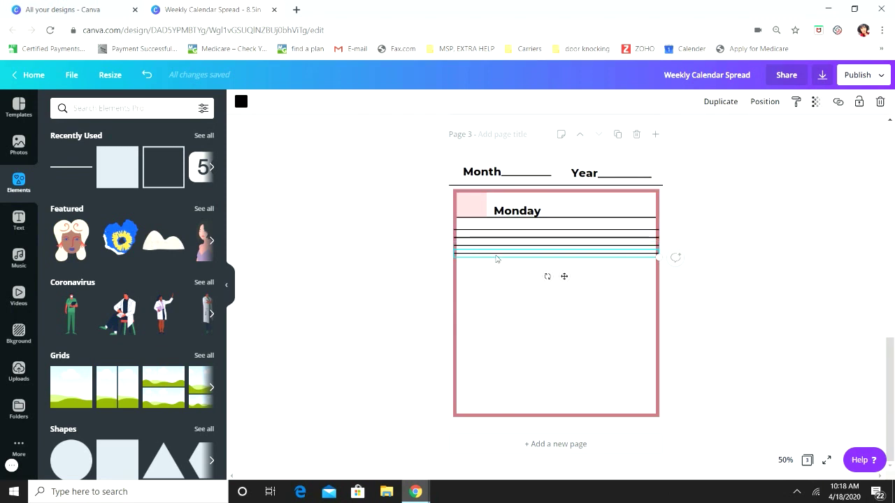
Add three more copies of the lowest writing line beneath it, equally spaced, and nudge the pink frame to match the line ends
click(723, 104)
drag(527, 259, 523, 261)
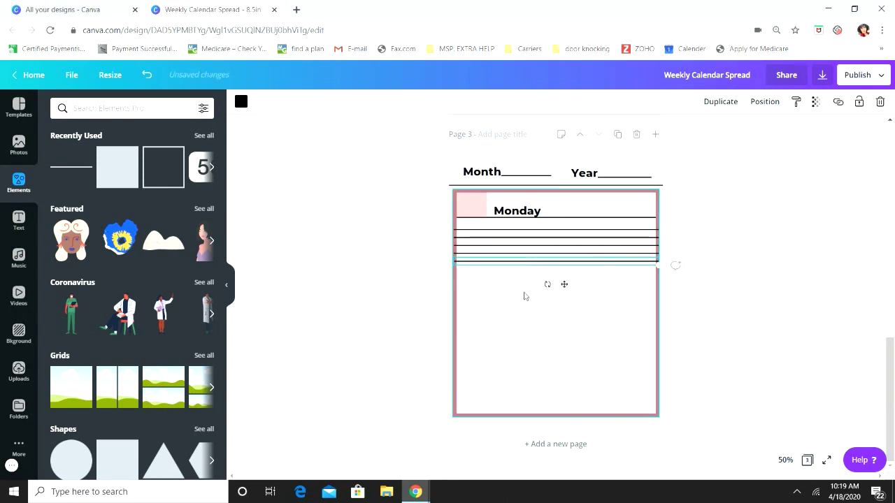
click(523, 296)
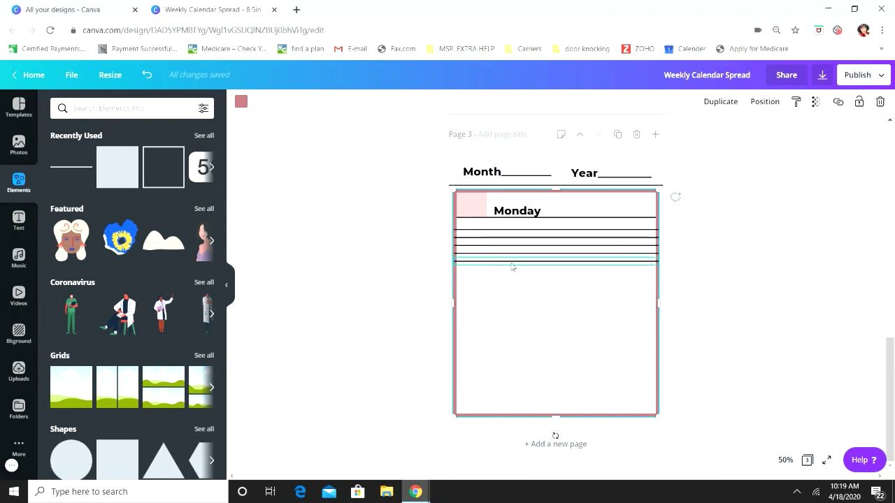
click(539, 263)
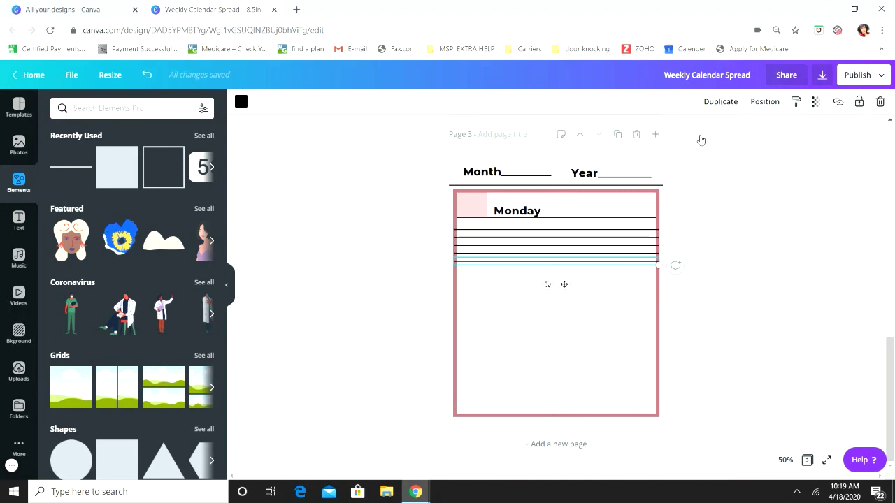
click(722, 105)
drag(511, 272, 509, 269)
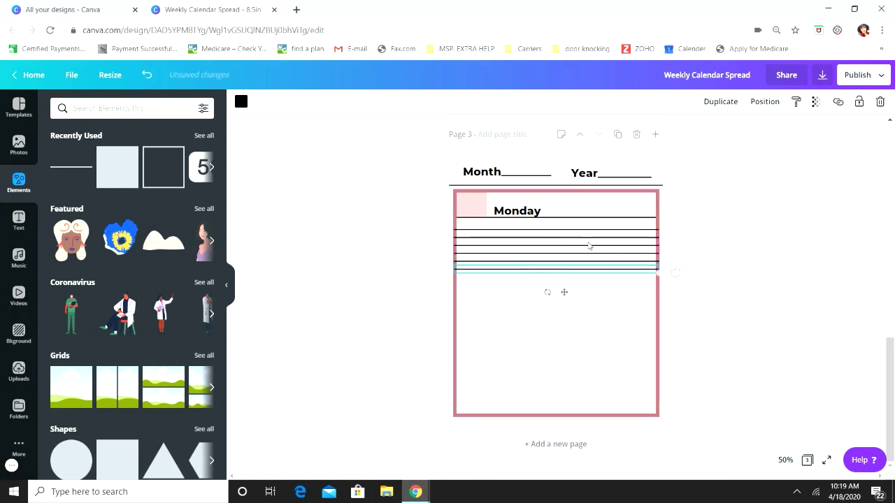
click(717, 102)
drag(531, 278, 527, 278)
click(527, 289)
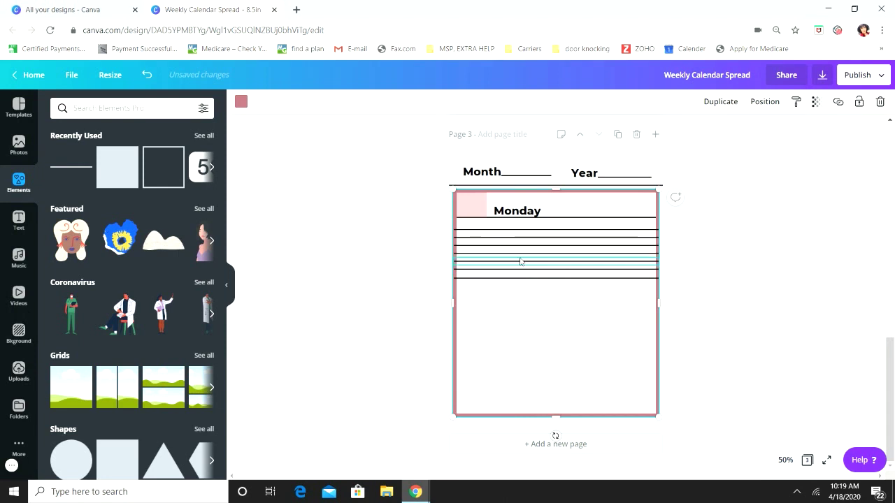
mouse_move(621, 286)
mouse_down()
mouse_move(618, 261)
mouse_move(621, 288)
mouse_up()
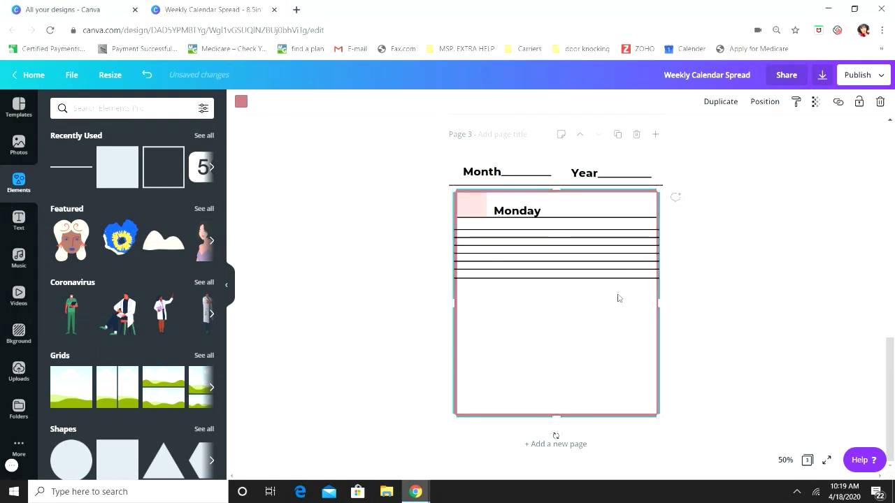
Group the seven writing lines below the Monday heading line
click(632, 231)
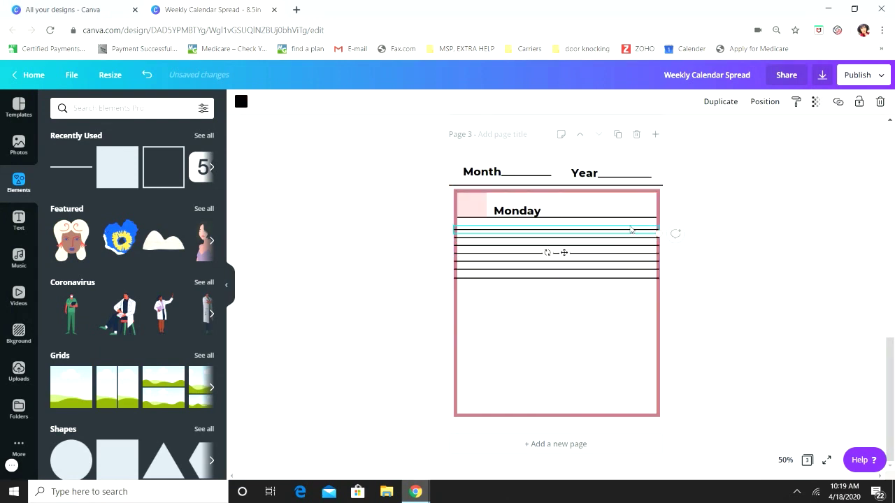
drag(500, 238, 501, 241)
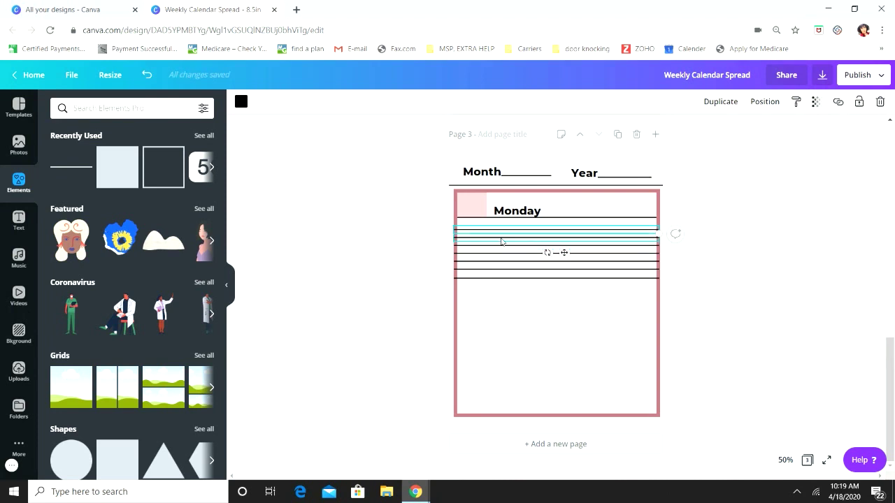
shift+click(502, 242)
shift+click(504, 249)
shift+click(503, 259)
shift+click(506, 269)
drag(506, 269, 507, 264)
shift+click(505, 278)
click(702, 102)
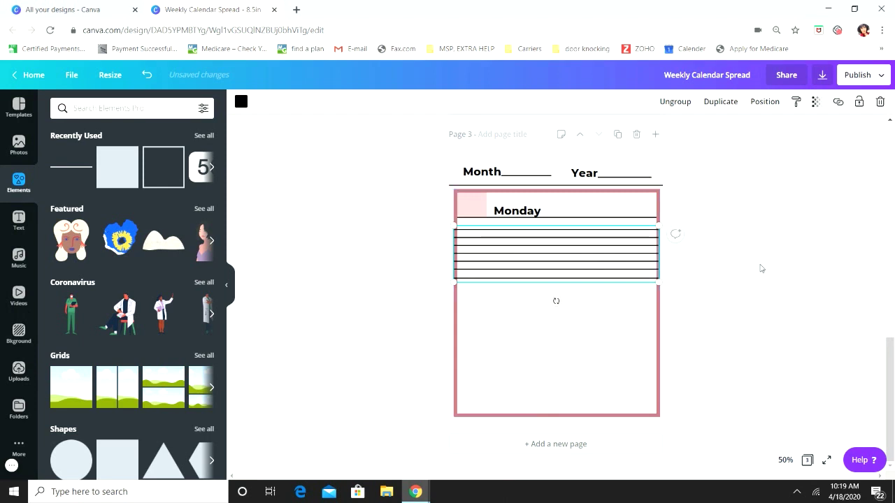
key(Escape)
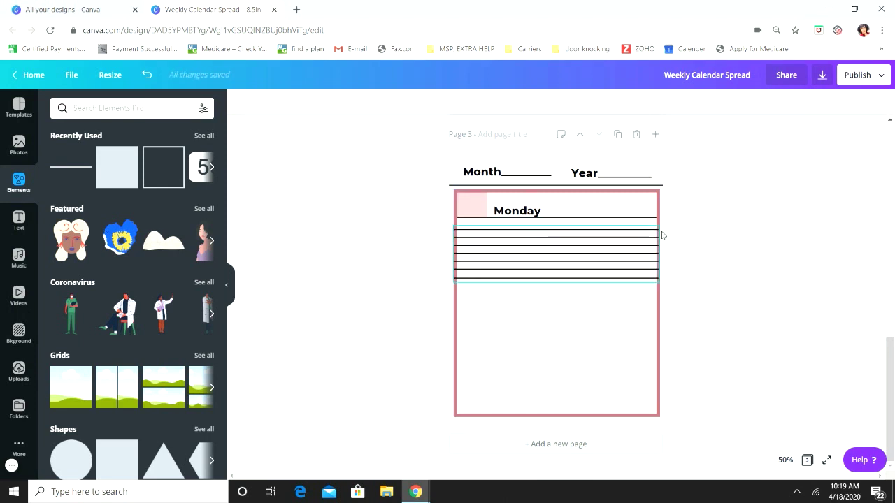
Duplicate the light pink date box and place the copy directly below the Monday writing lines at the frame's left edge
click(481, 208)
click(723, 103)
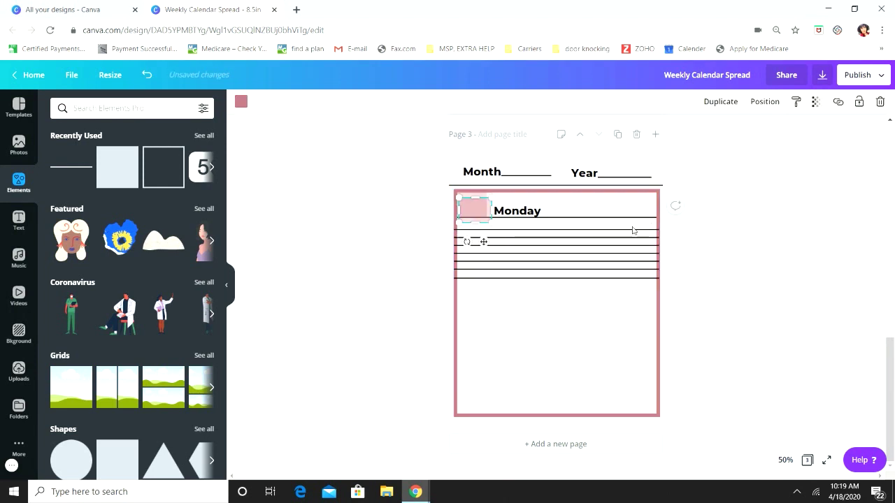
drag(479, 214, 475, 293)
click(685, 259)
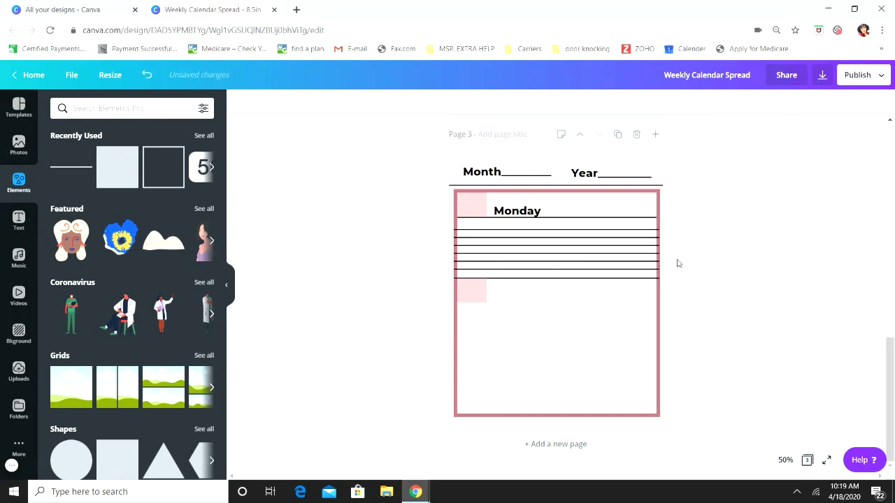
Duplicate the Monday heading, place the copy beside the second date box, and change its text to "Tuesday"
click(535, 210)
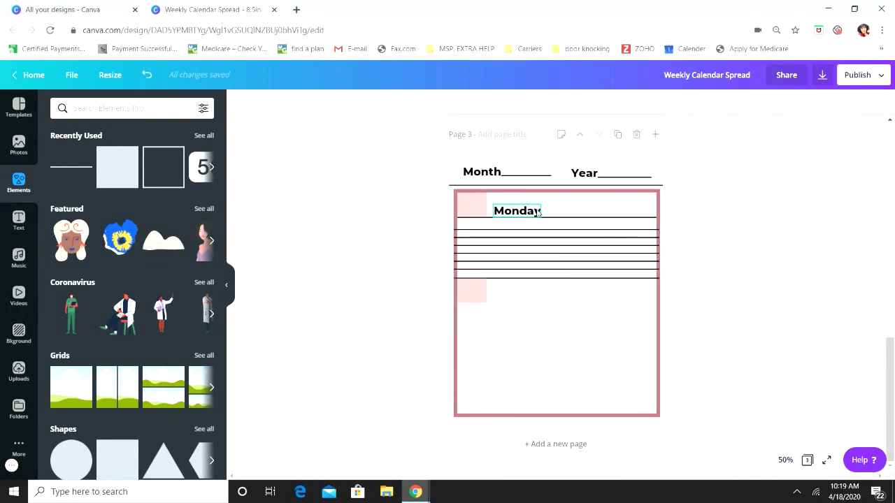
click(728, 102)
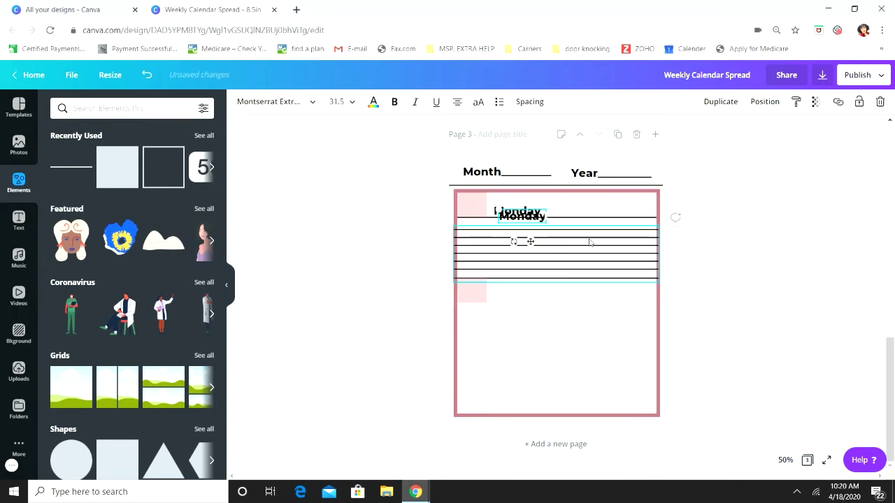
drag(524, 221, 515, 297)
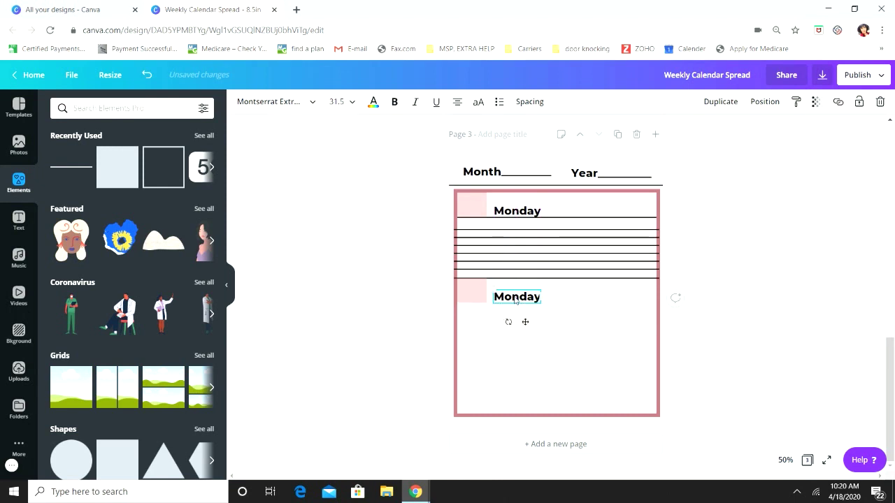
double_click(515, 297)
text(Tuesday)
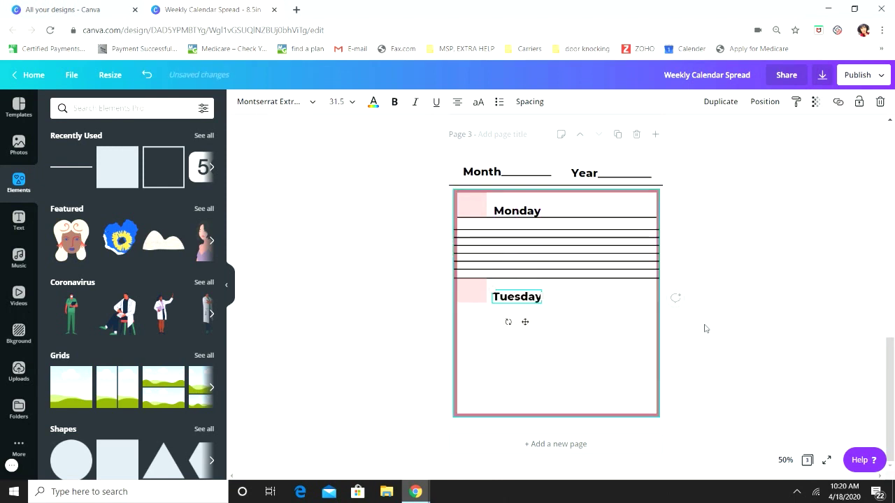
click(772, 328)
Duplicate the group of Monday writing lines for the Tuesday section
click(611, 274)
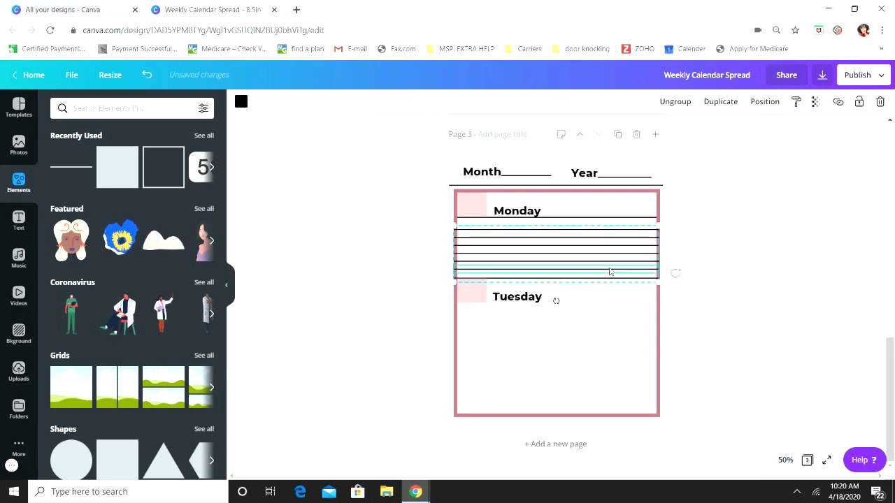
click(727, 105)
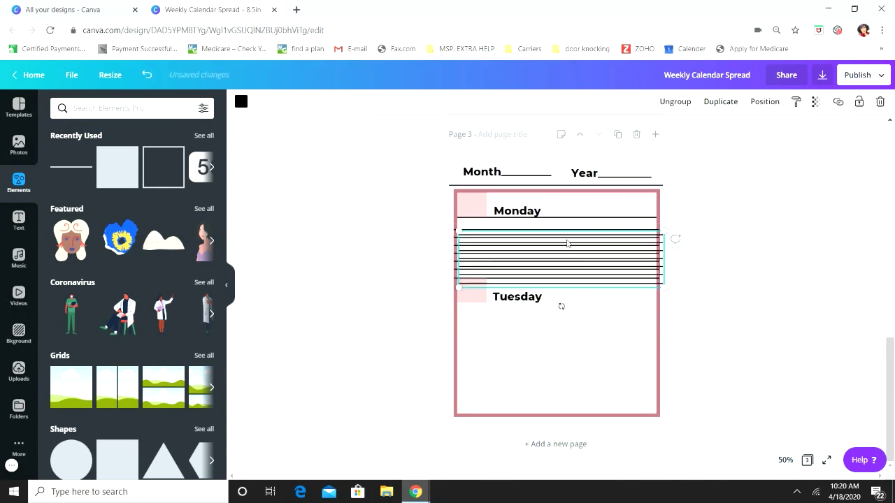
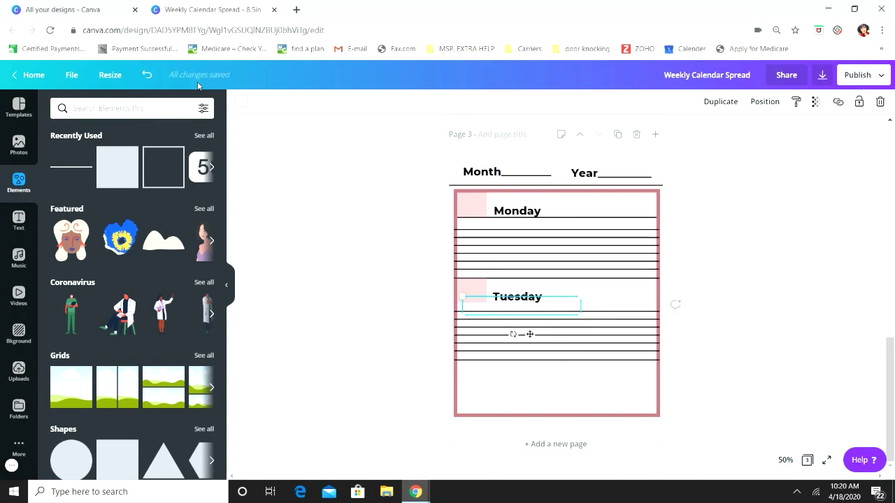
Colour the new line black, stretch it to the full frame width, and place it directly under the Tuesday heading
click(241, 101)
click(71, 211)
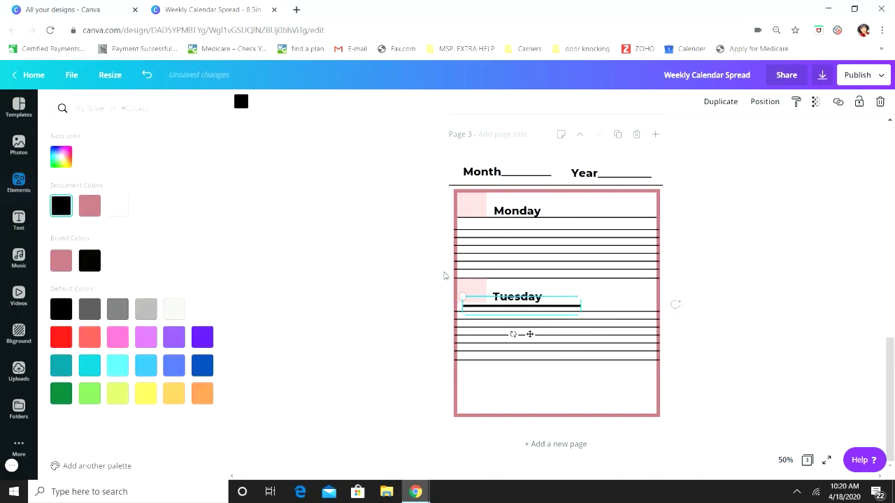
click(586, 306)
drag(580, 312, 660, 322)
click(755, 335)
drag(617, 300, 659, 303)
click(740, 338)
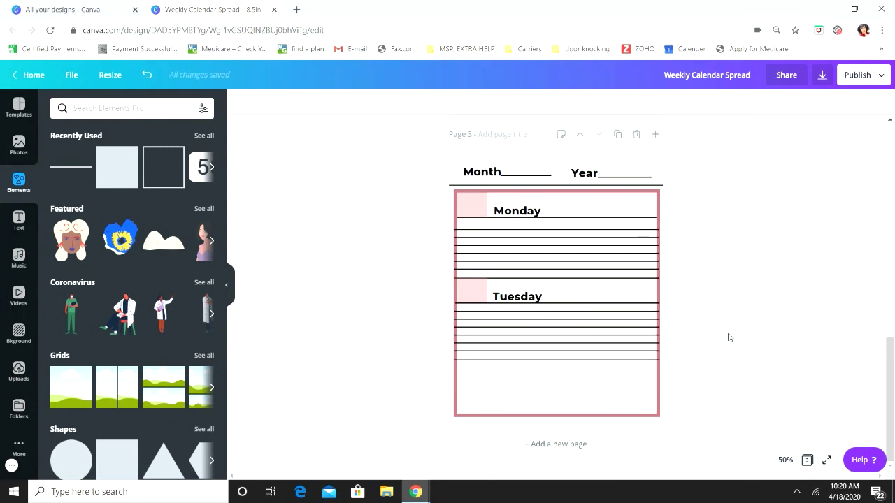
Send the group of Monday writing lines backward behind the pink frame
click(647, 250)
click(763, 104)
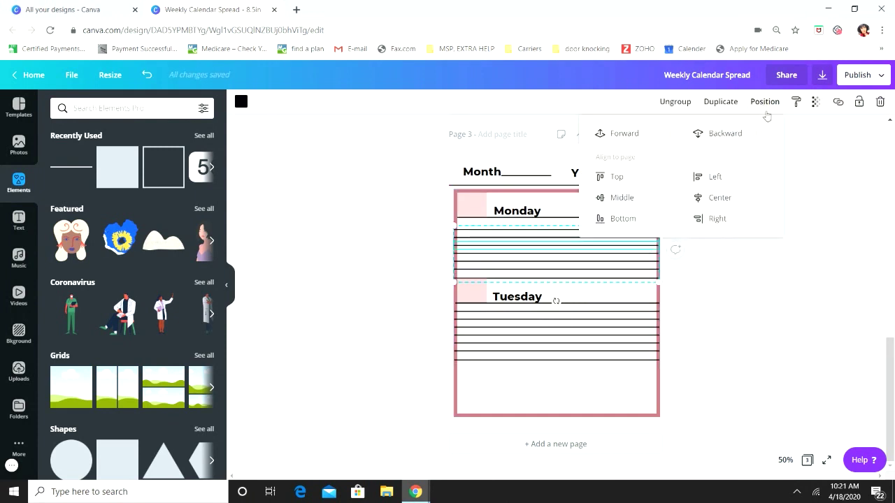
click(725, 134)
click(801, 319)
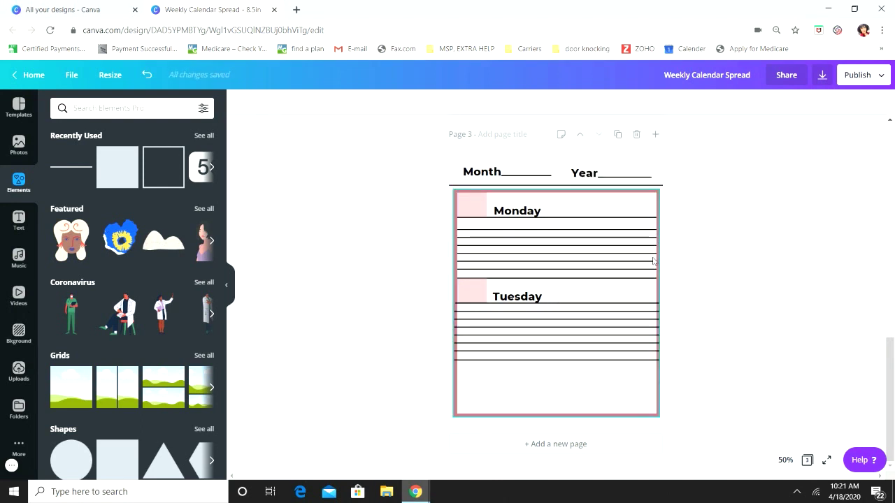
click(646, 308)
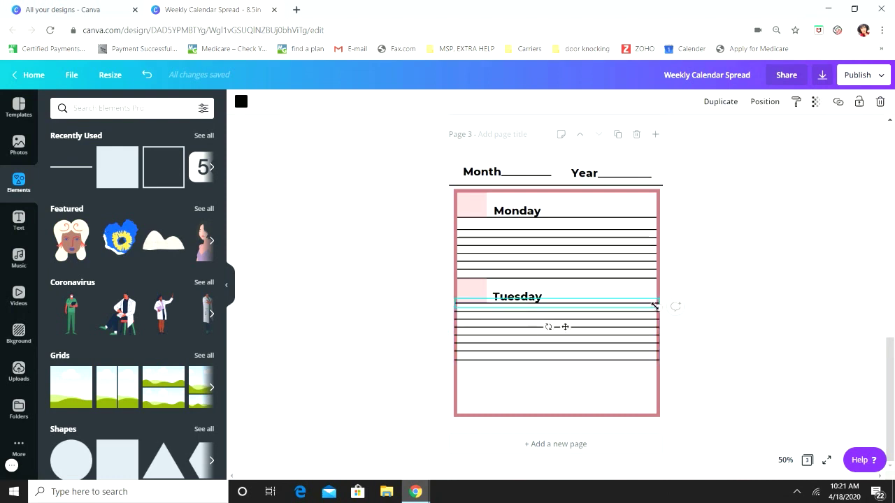
click(650, 313)
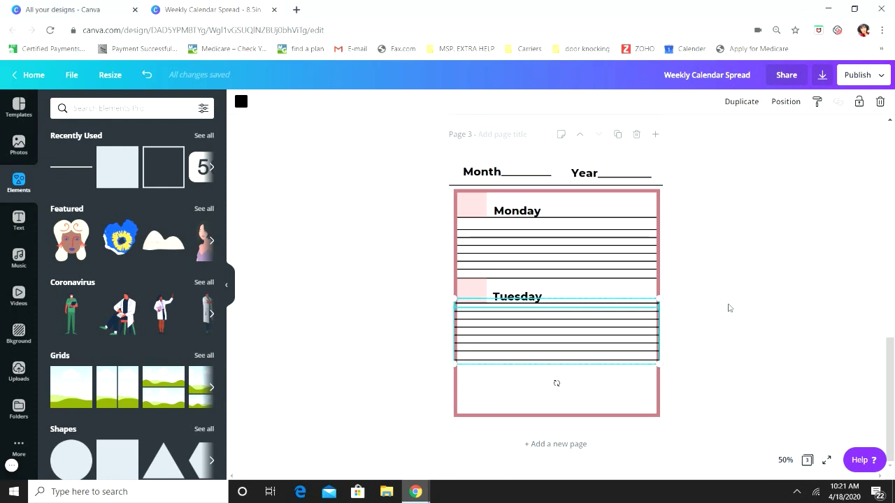
click(755, 304)
click(657, 305)
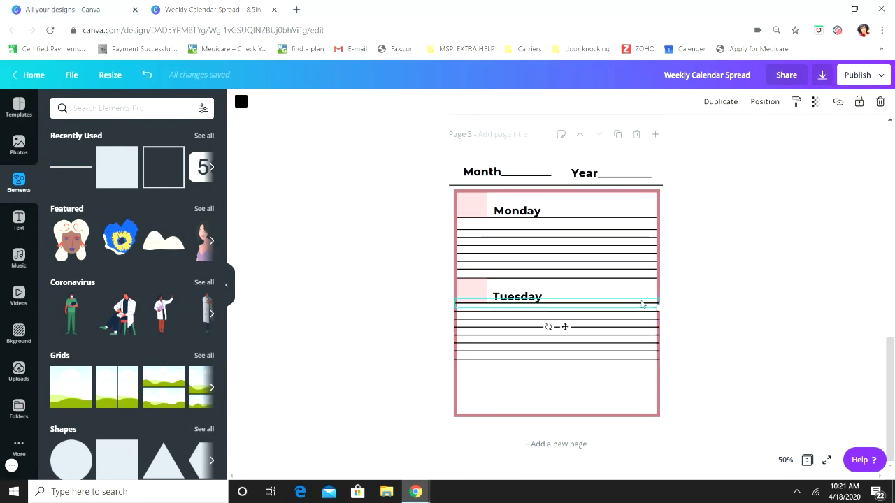
click(762, 103)
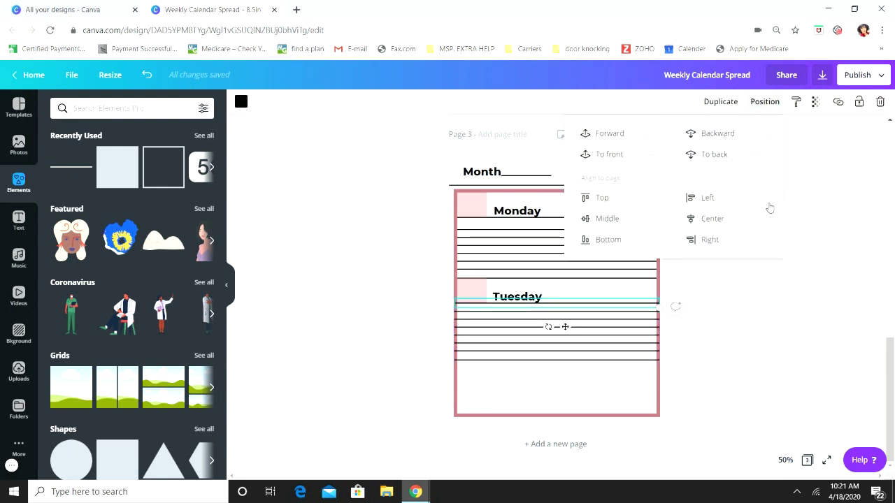
click(819, 187)
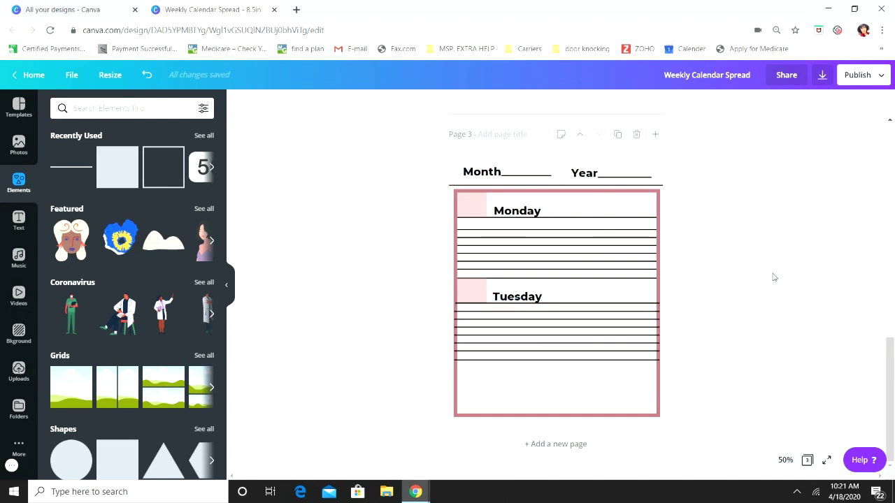
Compare with the planner on page 1, and move page 3's Month label and its blank line up towards the page's top edge
scroll(773, 280, up, 10)
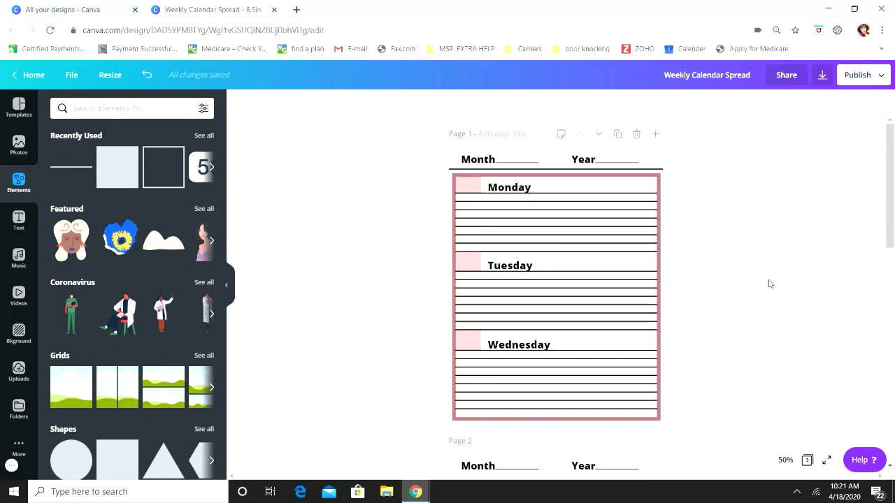
scroll(630, 282, down, 1)
scroll(686, 301, up, 1)
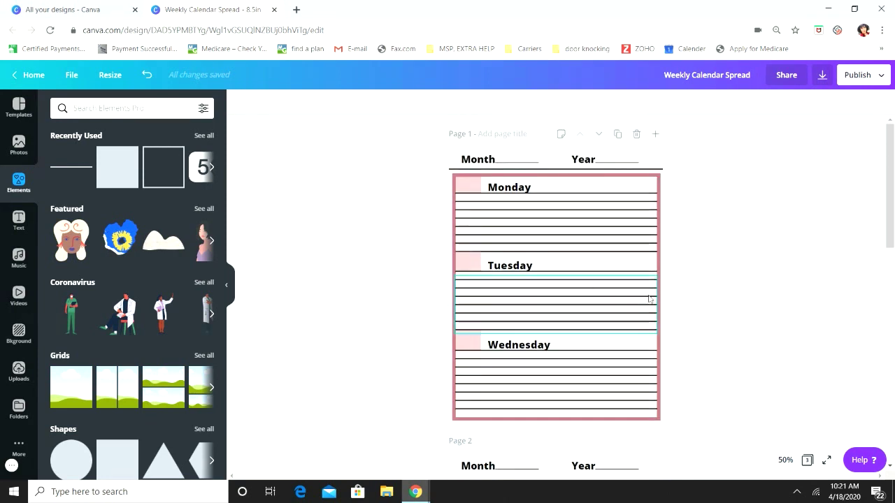
scroll(709, 320, down, 10)
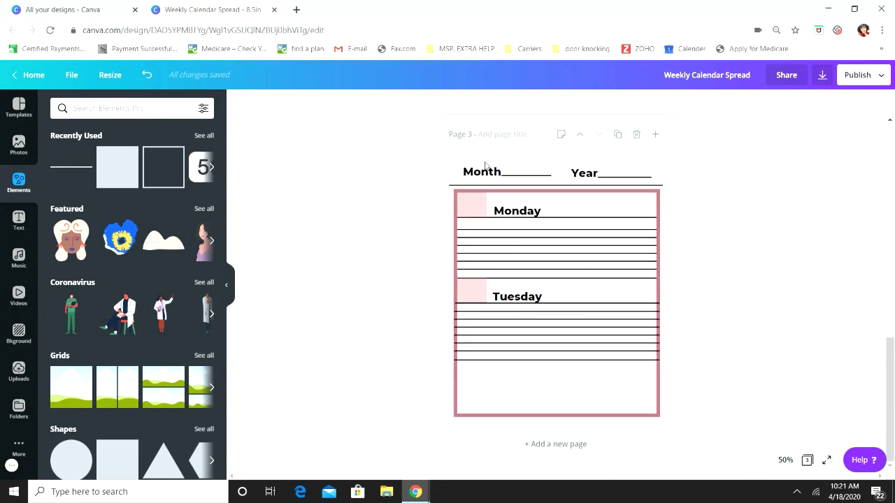
click(486, 165)
drag(483, 171, 478, 158)
drag(526, 175, 522, 165)
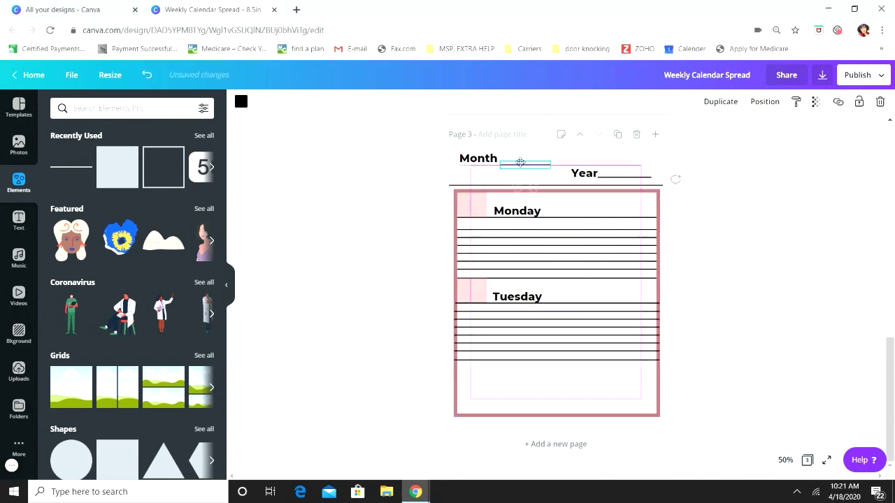
Move the Year label and its blank line up level with the Month label
click(589, 173)
drag(589, 173, 584, 154)
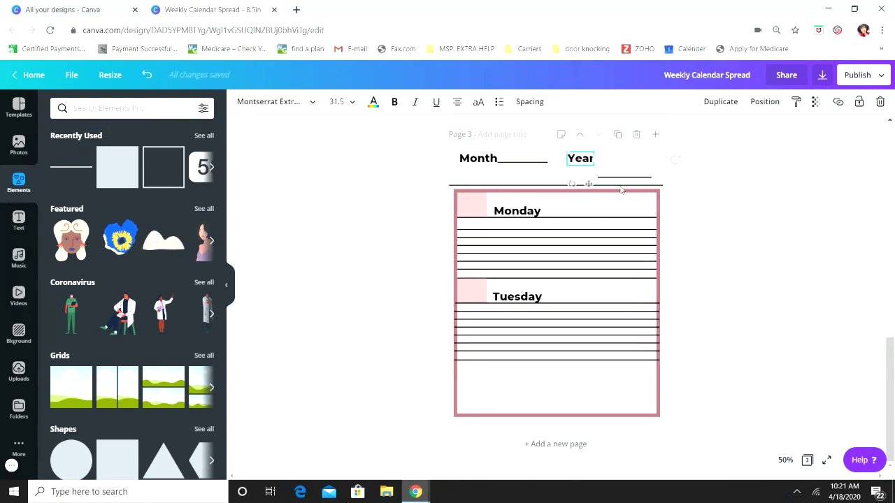
drag(624, 176, 633, 160)
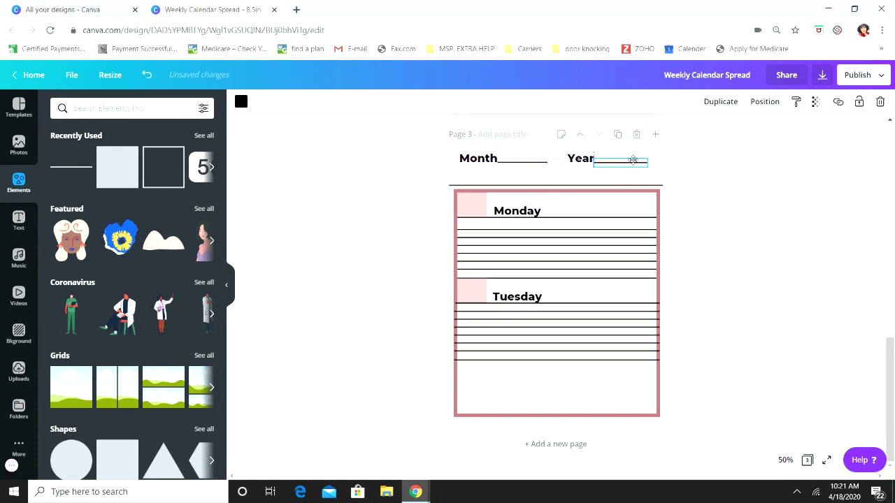
click(743, 165)
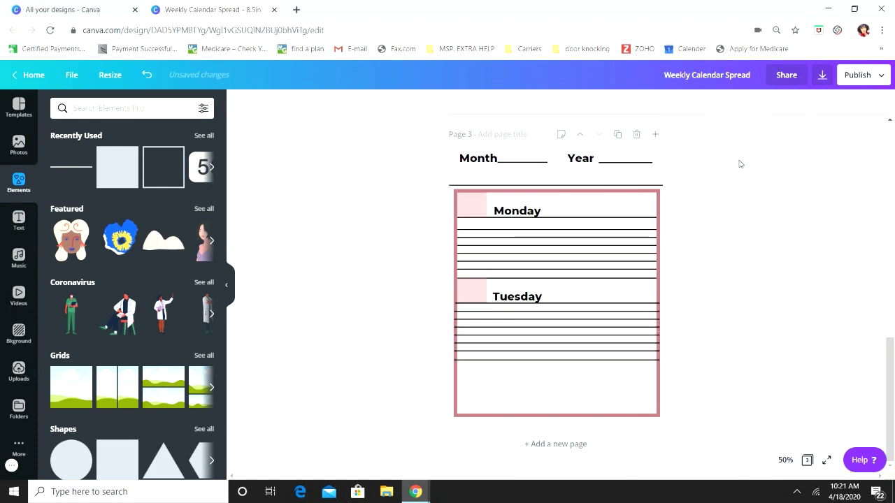
Move the Year blank line against its label, and raise the full-width header line to directly beneath Month and Year
drag(638, 168, 633, 163)
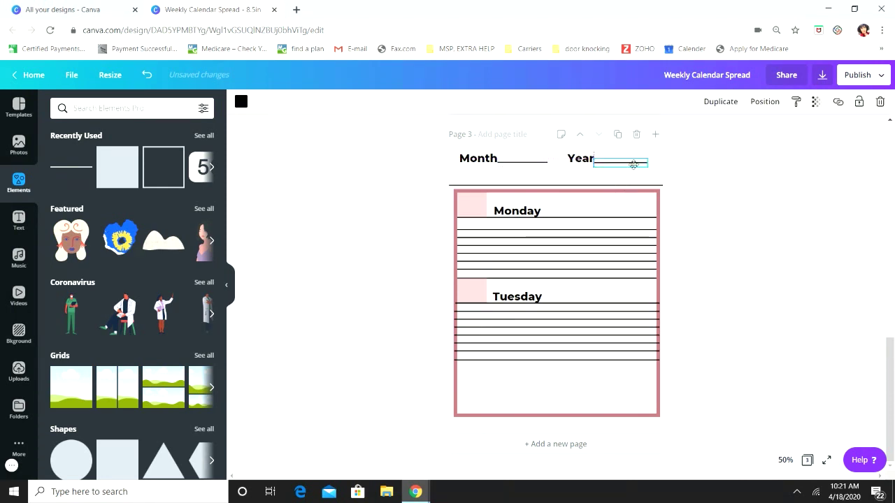
click(710, 188)
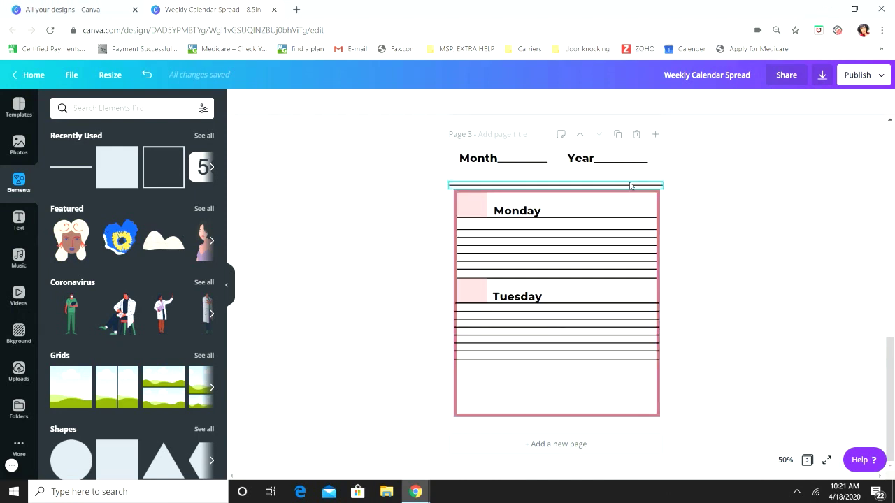
drag(629, 187, 628, 166)
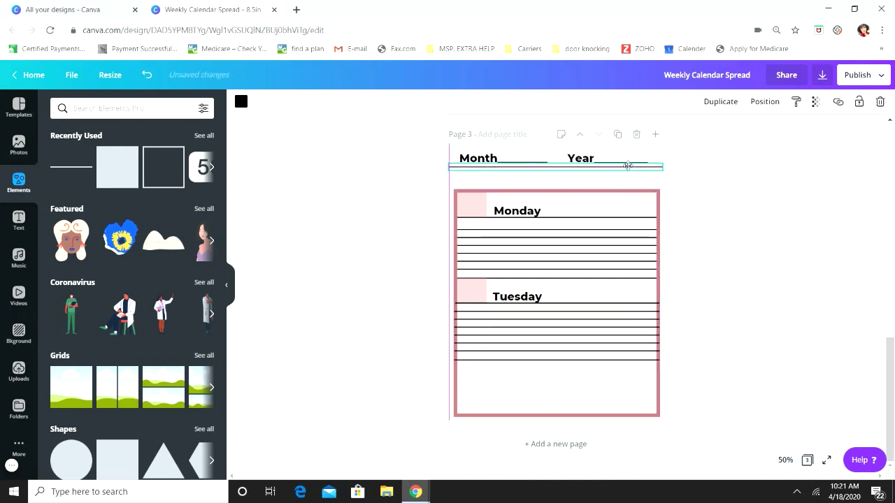
click(708, 201)
Compare with the planner on page 1, and move page 3's pink frame up to just below the header line
scroll(706, 196, up, 10)
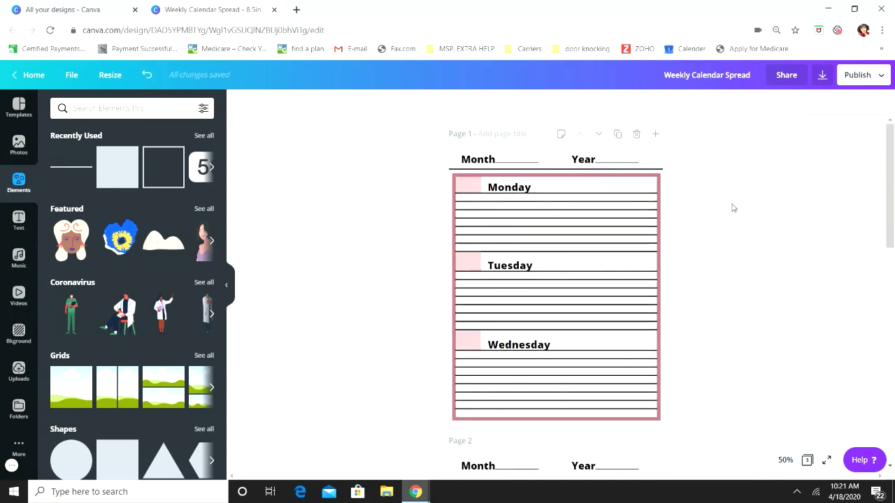
scroll(735, 213, down, 10)
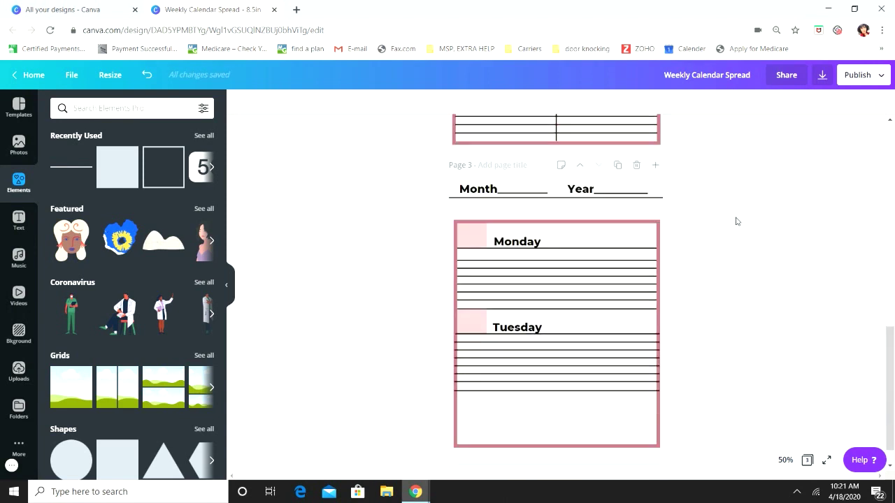
click(564, 223)
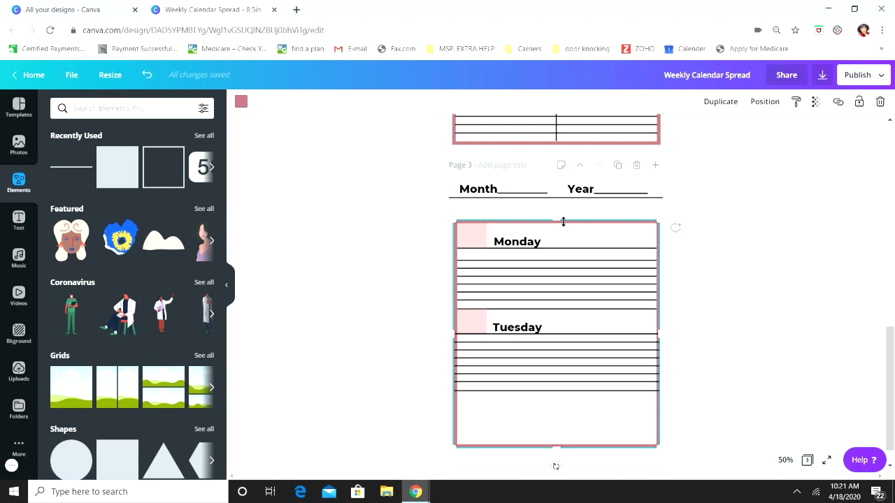
drag(522, 227, 646, 440)
click(834, 341)
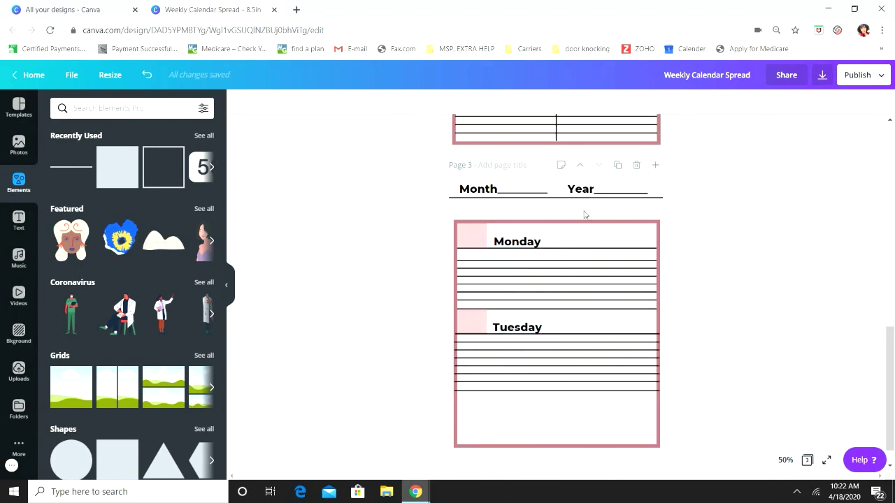
drag(585, 222, 584, 205)
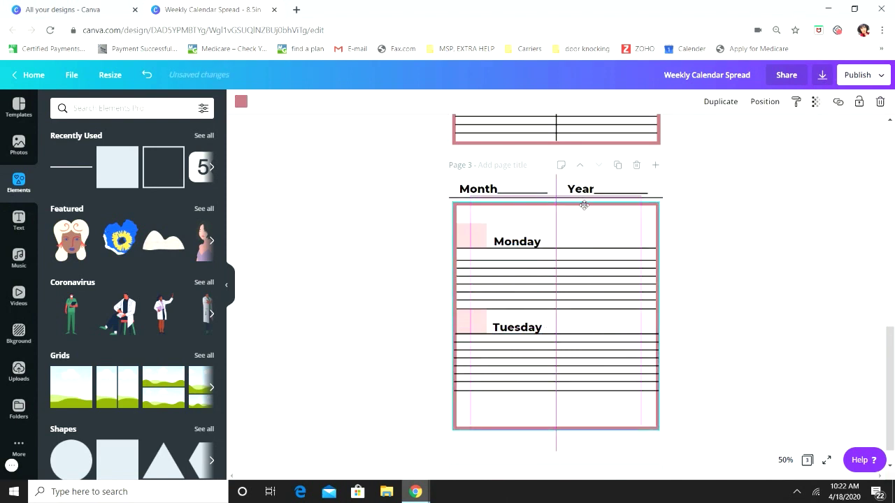
drag(584, 204, 584, 203)
click(739, 235)
Move Monday's pink date box up into the frame's top-left corner and raise the Monday heading beside it
drag(472, 238, 475, 222)
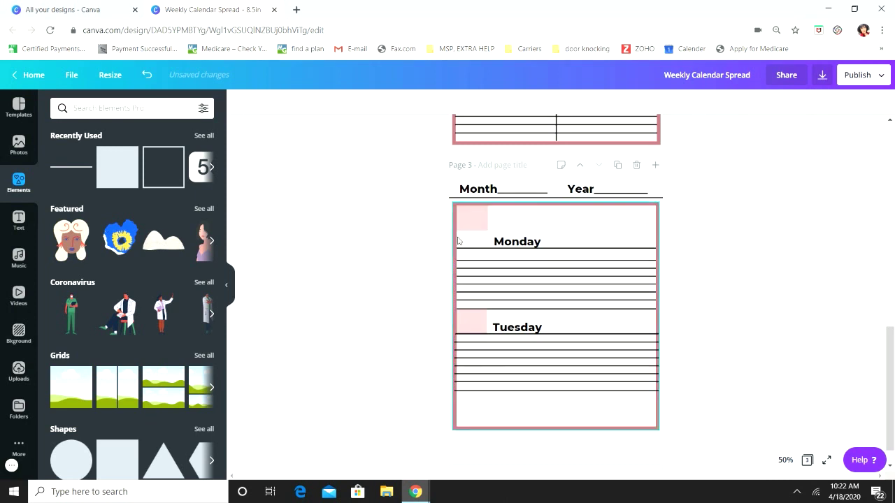
click(532, 235)
mouse_move(532, 235)
mouse_down()
mouse_move(530, 211)
mouse_move(528, 221)
mouse_up()
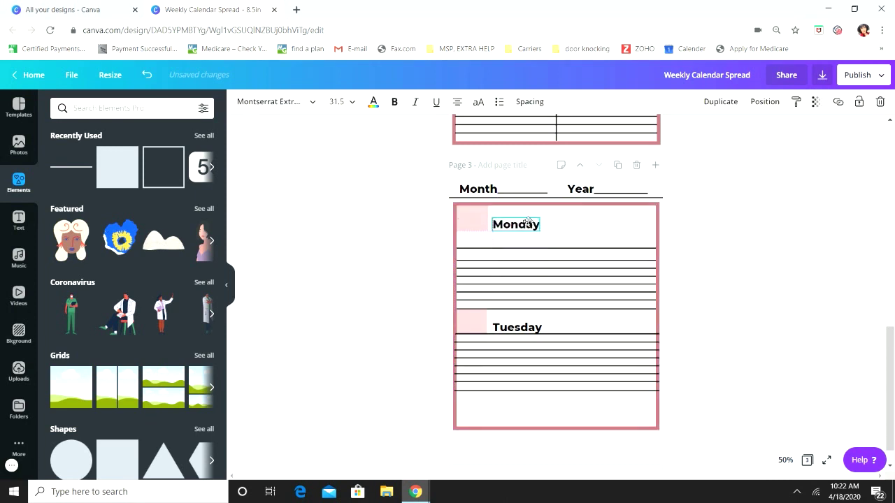
click(760, 283)
Send the pink frame backward behind Monday's writing lines, and ungroup those lines
click(595, 253)
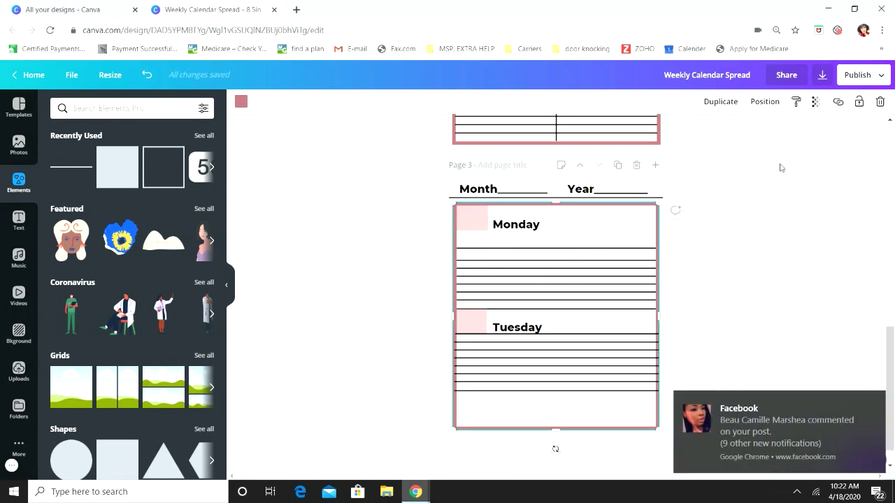
click(872, 403)
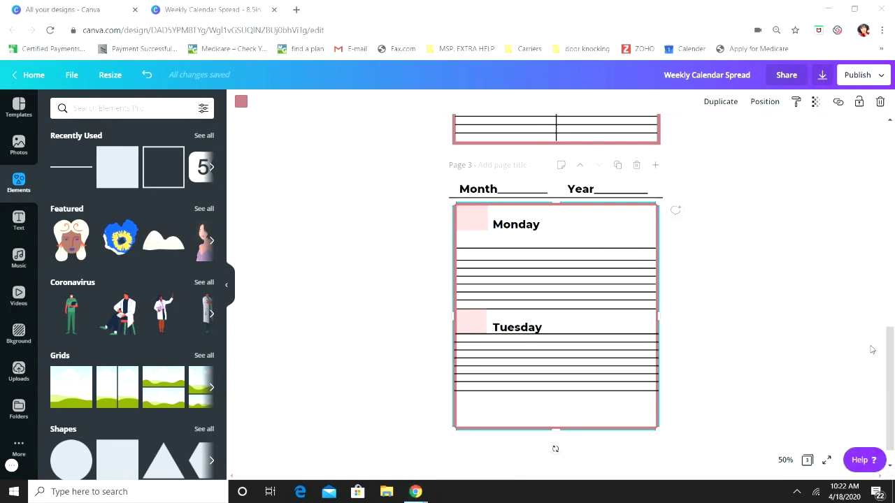
click(766, 105)
click(714, 156)
click(683, 266)
drag(528, 253, 550, 274)
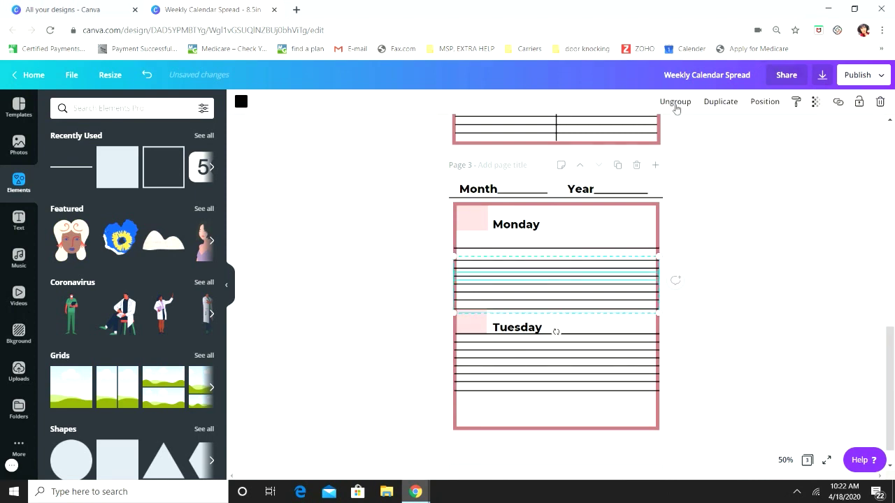
click(700, 109)
click(724, 228)
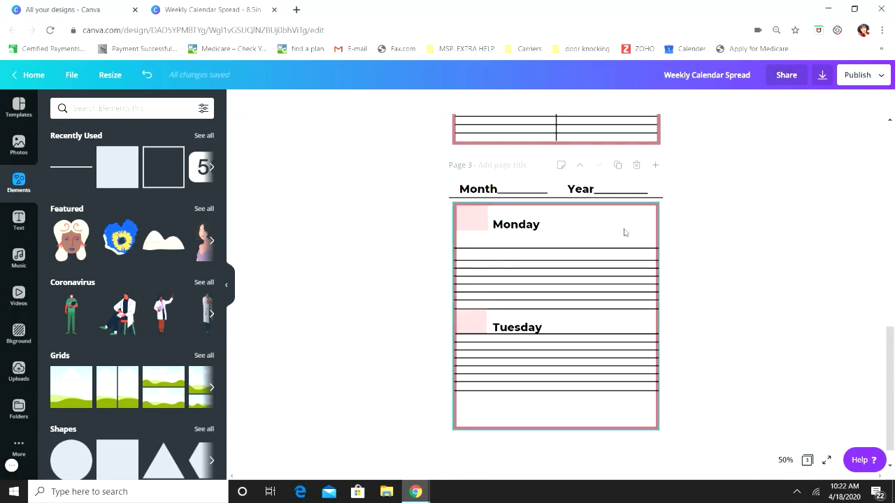
Move the pink frame down clear of the writing lines, and group Monday's heading line with its writing lines
drag(618, 240, 620, 455)
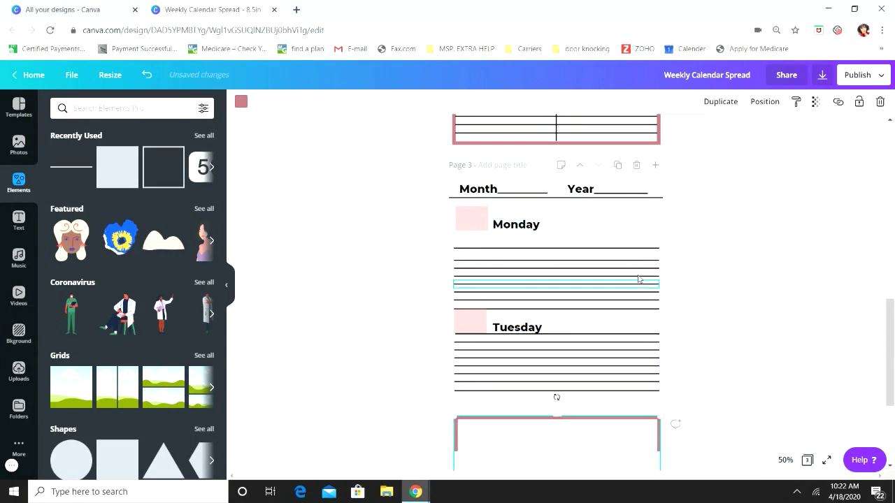
drag(617, 233, 635, 319)
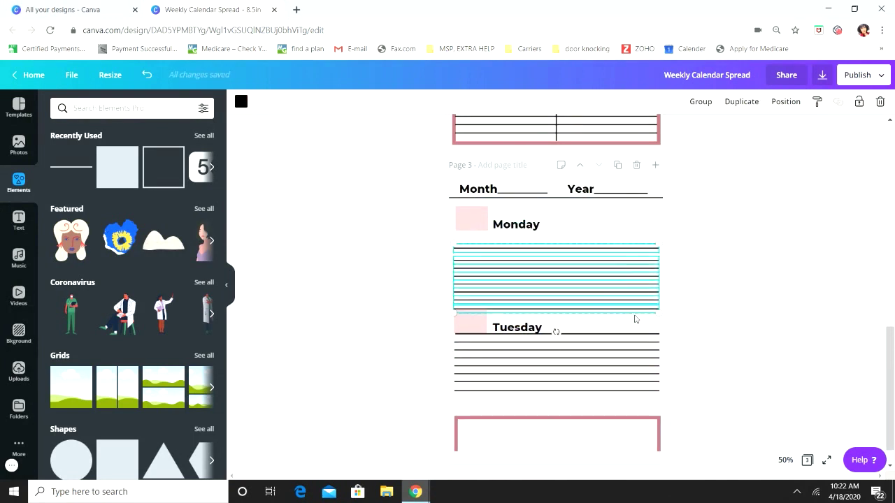
click(698, 105)
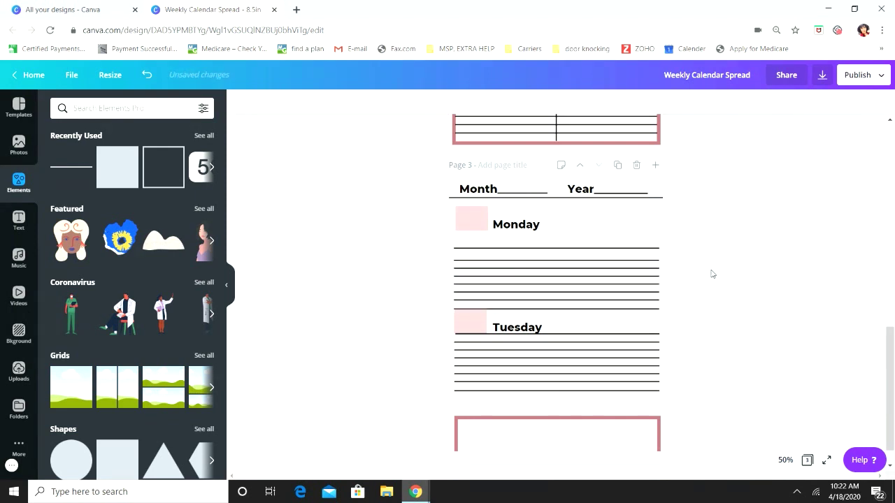
Move the grouped Monday lines up so the first line sits at the lower edge of Monday's date box
drag(598, 272, 600, 256)
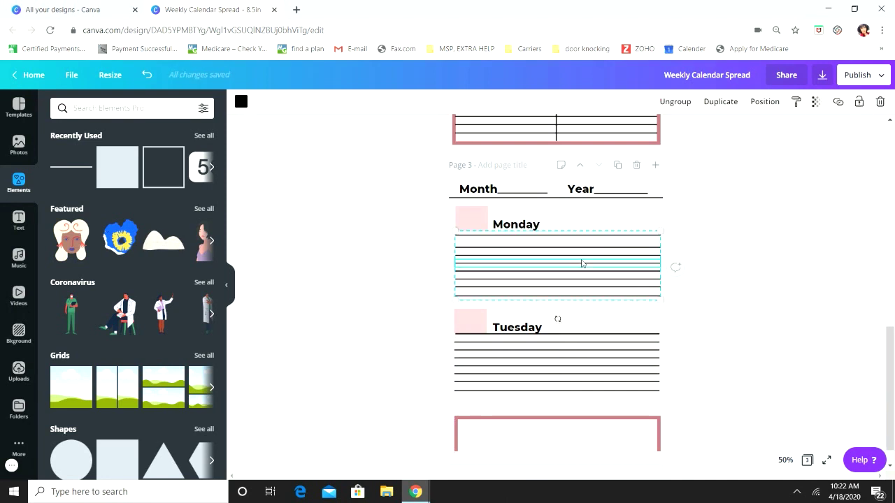
key(shift+Up)
key(shift+Up)
key(shift+Up)
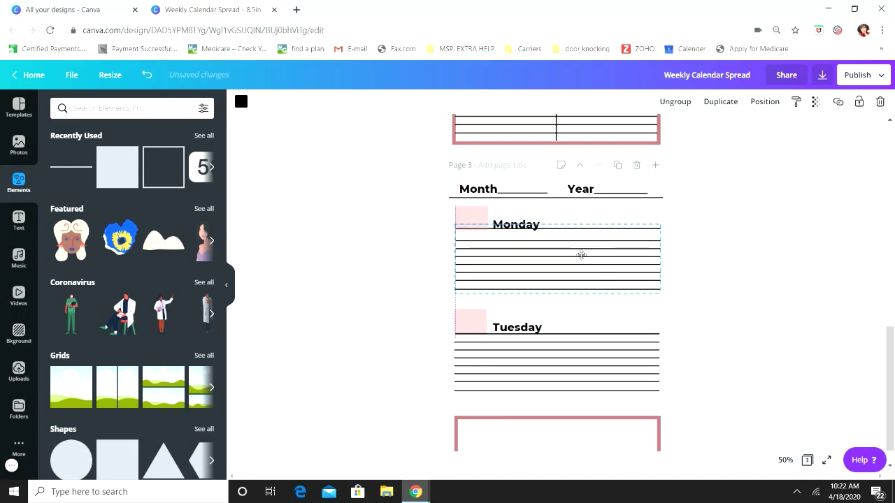
click(719, 259)
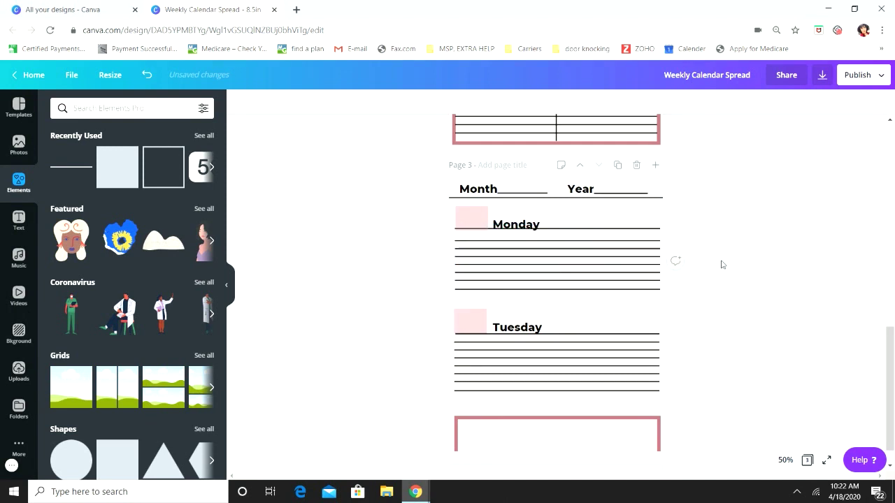
Nudge Monday's date box up onto the first line, and raise the Monday heading clear above that line
click(473, 217)
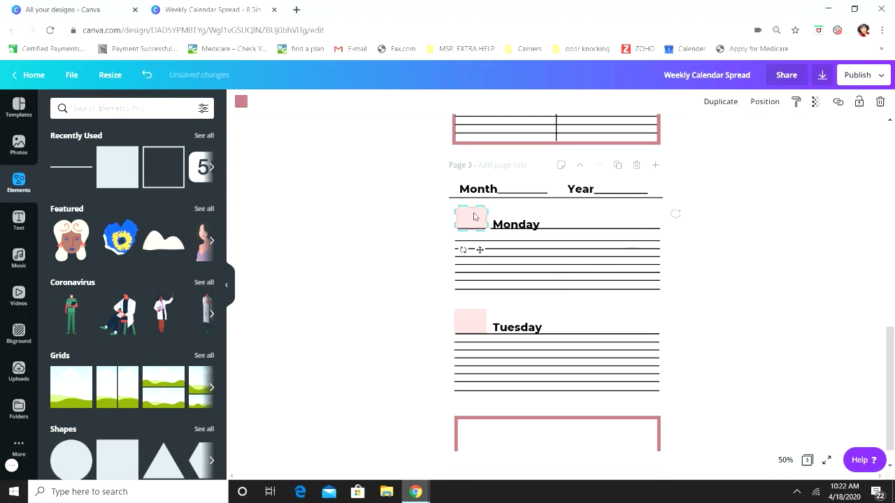
drag(475, 210, 474, 217)
click(755, 287)
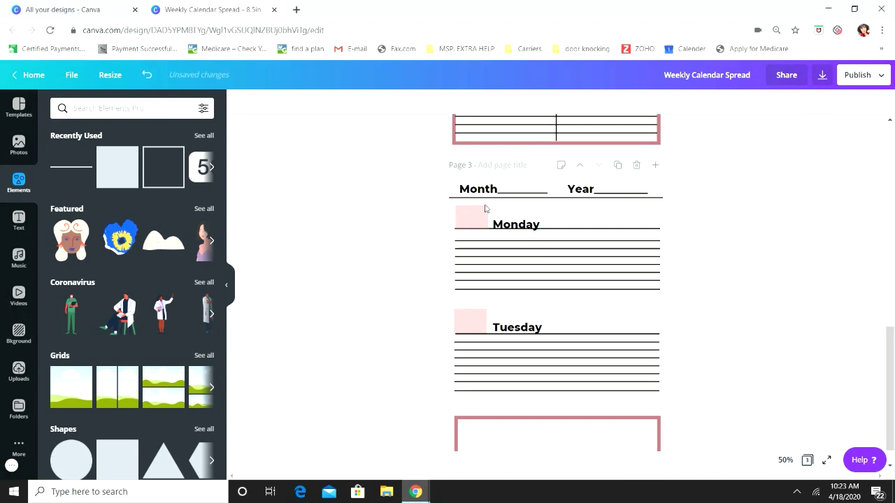
click(508, 224)
drag(508, 223, 503, 216)
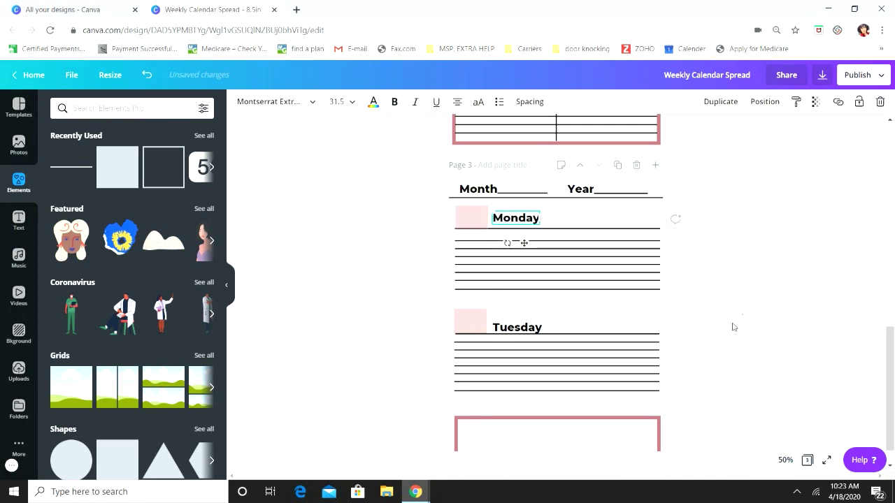
click(734, 322)
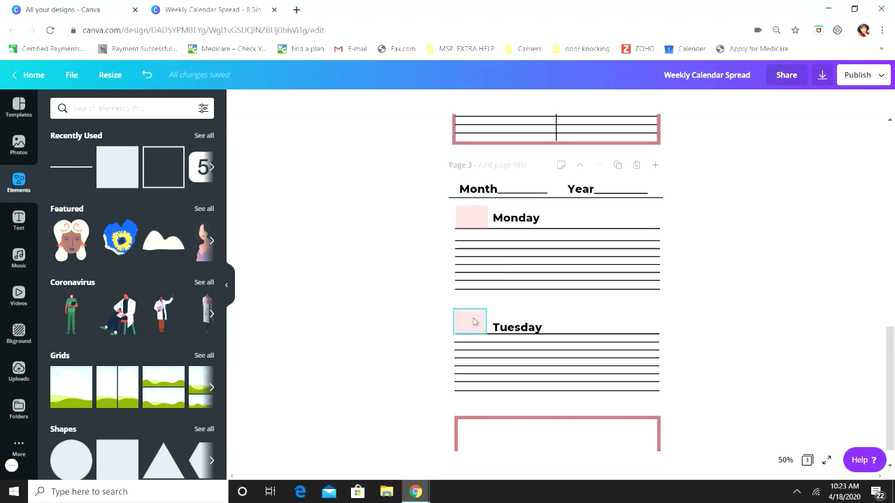
Move Tuesday's date box and heading up directly below Monday's last writing line
drag(474, 321, 510, 307)
click(765, 281)
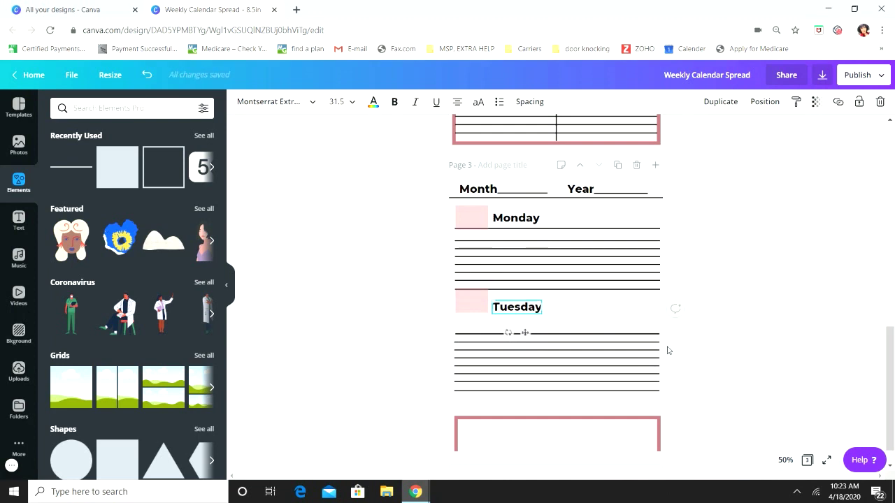
click(769, 334)
Group Tuesday's heading line with its writing lines, and move the group up directly beneath the Tuesday heading
drag(632, 327, 655, 400)
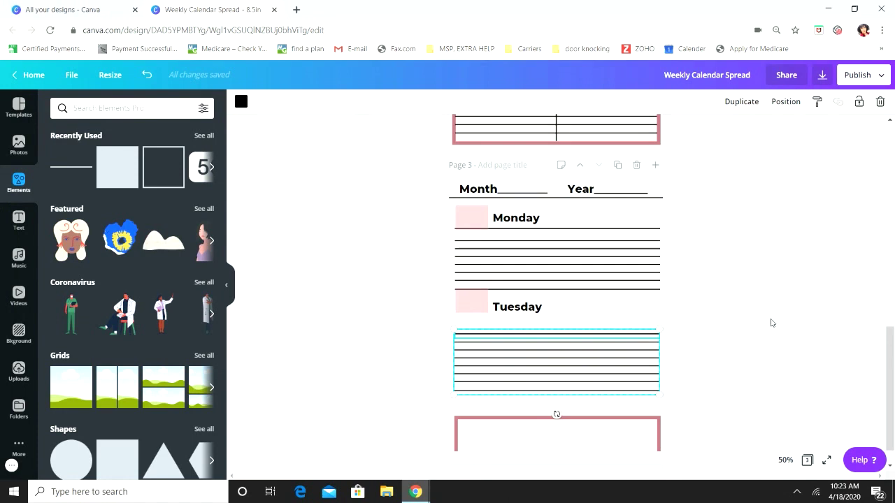
click(605, 382)
click(675, 107)
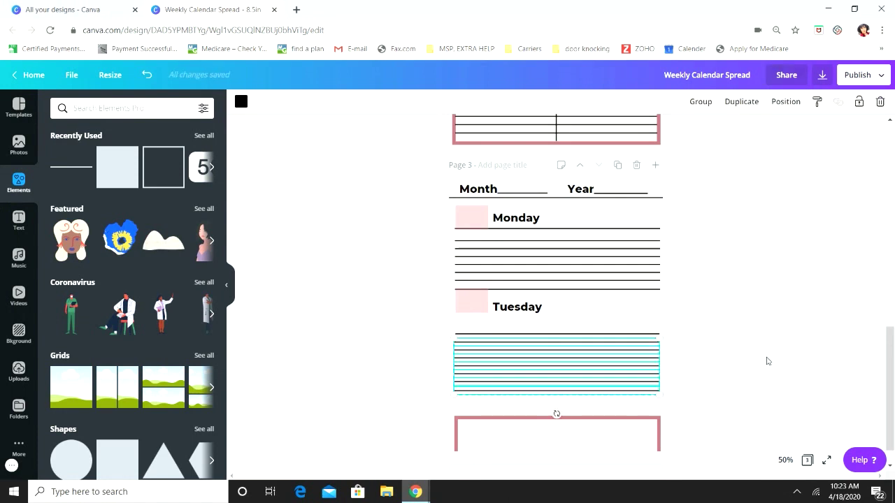
click(767, 361)
drag(615, 317, 642, 410)
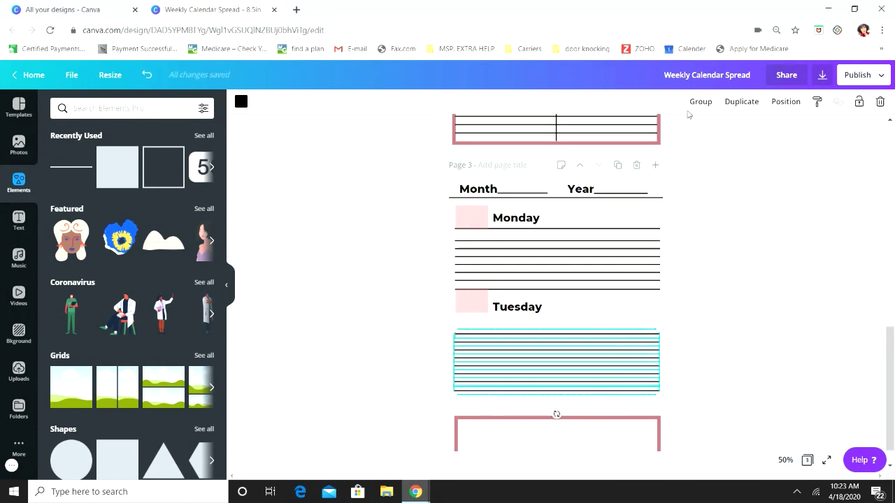
click(701, 103)
drag(592, 375, 594, 355)
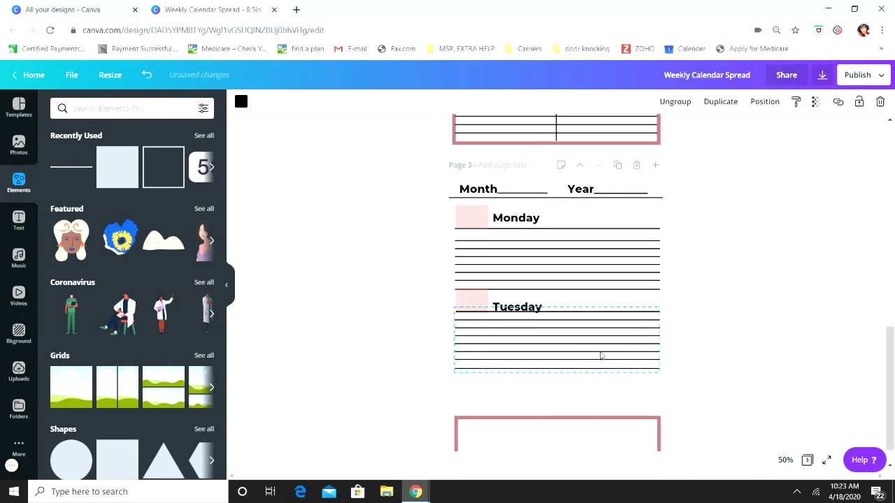
Move the pink frame back up around the Monday and Tuesday sections, just below the header line
click(646, 418)
drag(646, 417, 646, 203)
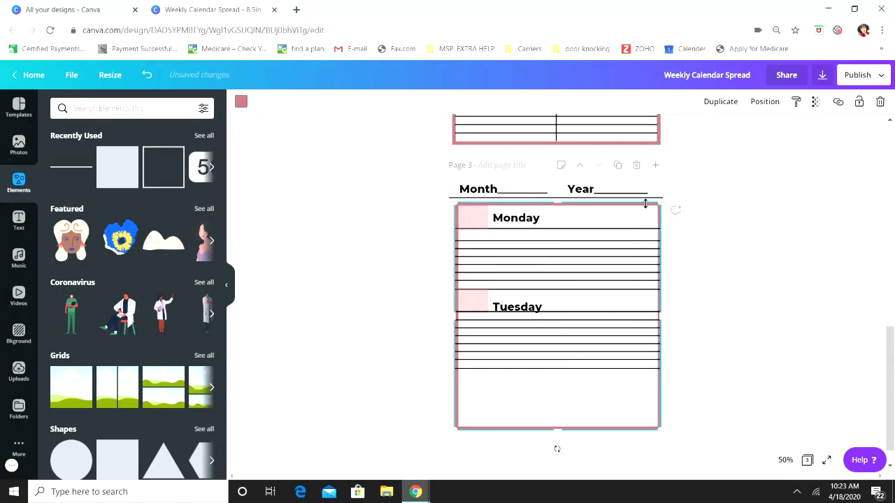
drag(645, 203, 642, 202)
click(735, 248)
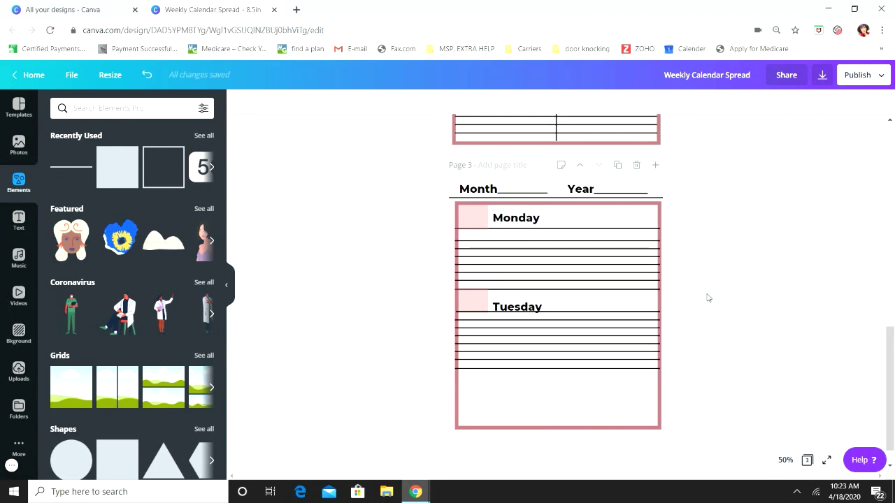
Lower the pink frame's top edge slightly, and centre the frame horizontally on the page
click(586, 203)
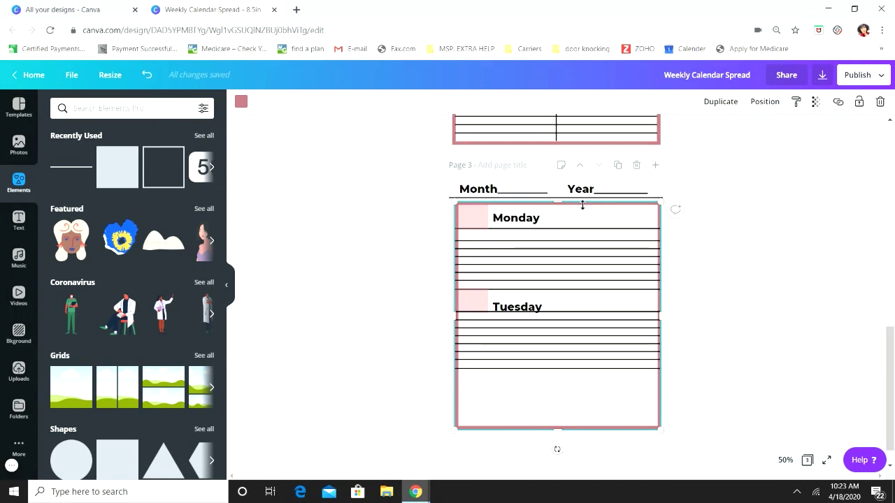
drag(528, 203, 527, 206)
click(801, 221)
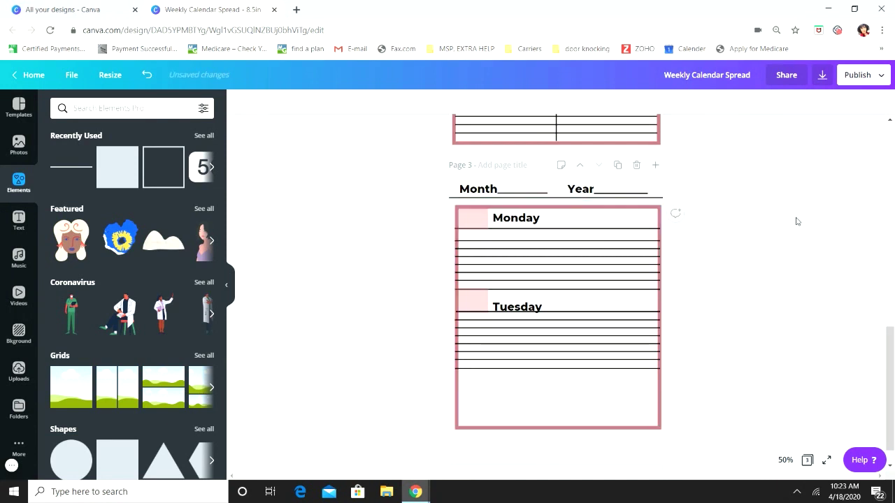
click(459, 394)
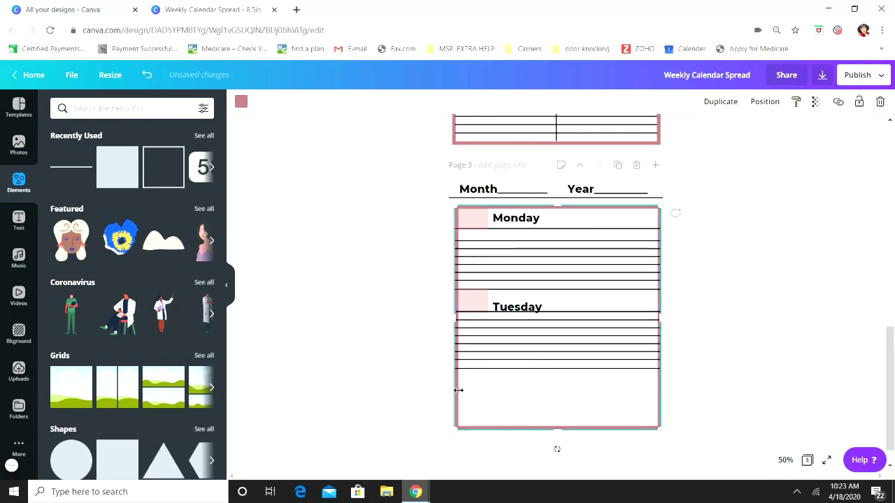
drag(499, 390, 494, 386)
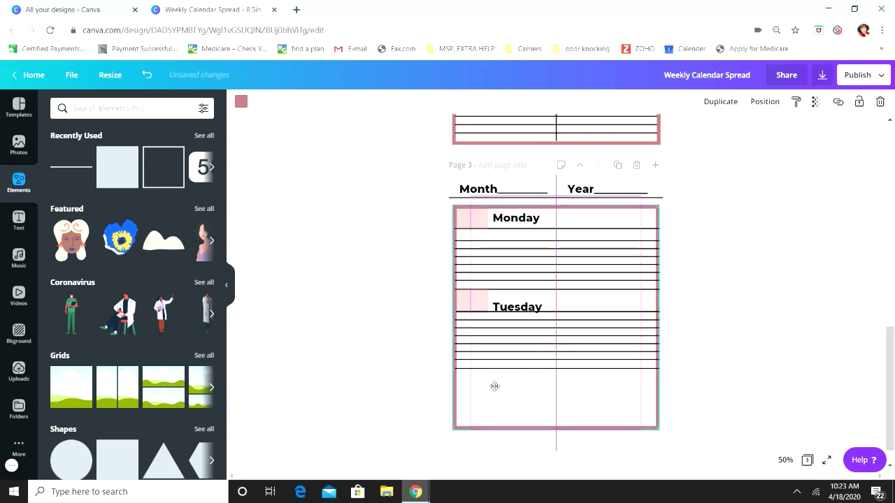
Settle the pink frame centred on the page, and stretch Tuesday's date box up to Monday's last writing line
drag(494, 387, 495, 387)
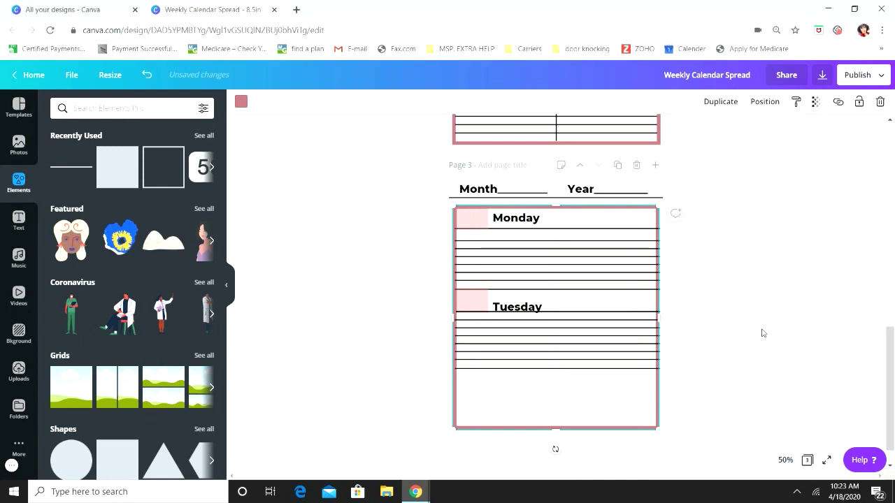
click(737, 338)
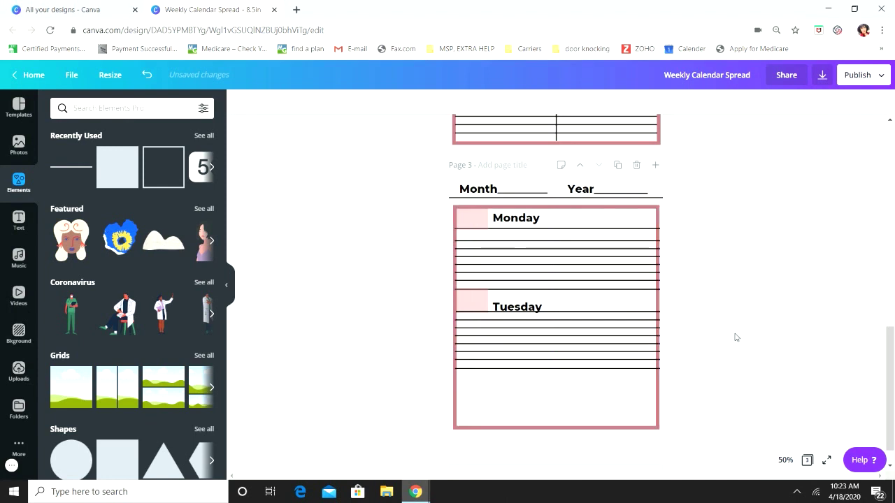
click(473, 300)
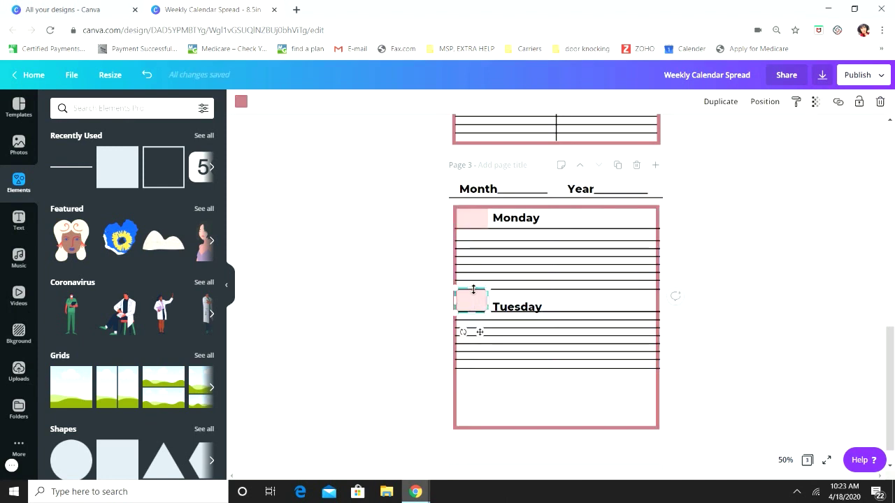
drag(474, 290, 473, 290)
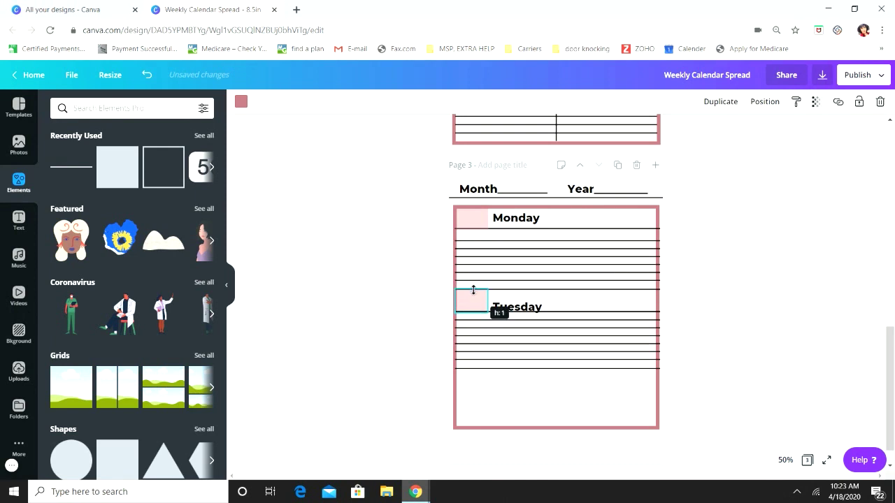
click(754, 263)
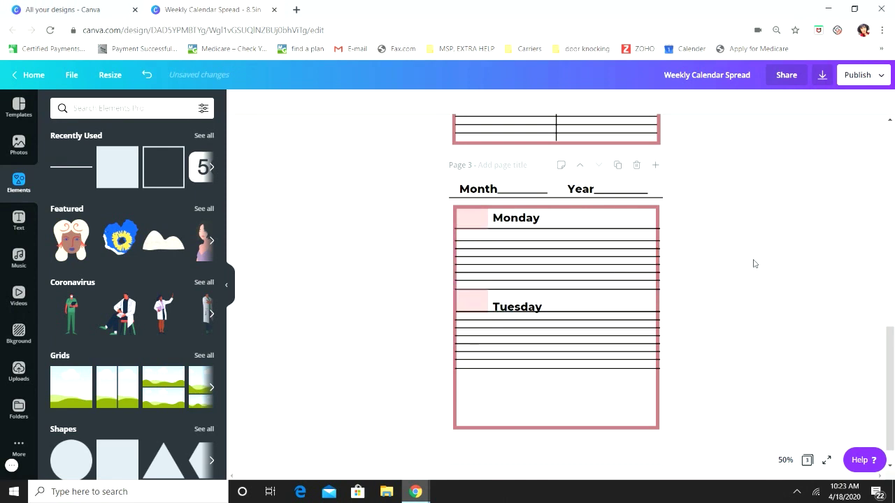
Adjust the lower edge of Monday's date box to meet the line beneath the Monday heading
click(472, 218)
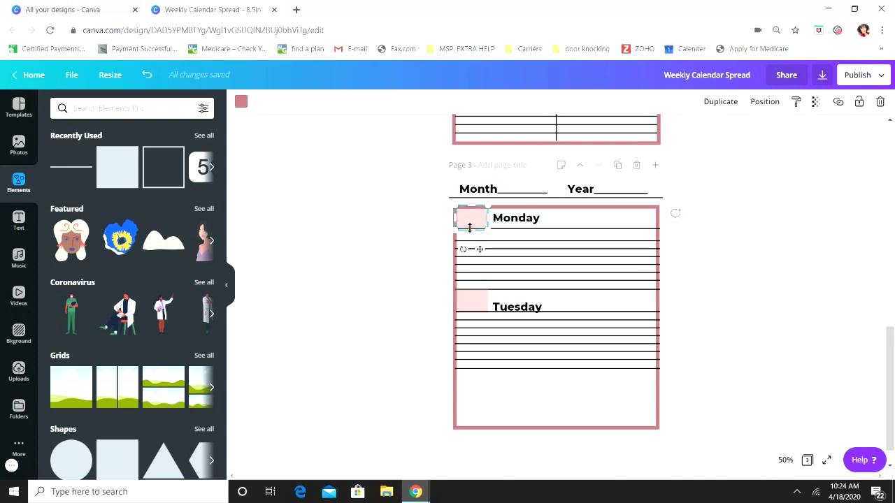
drag(470, 226, 471, 228)
click(751, 228)
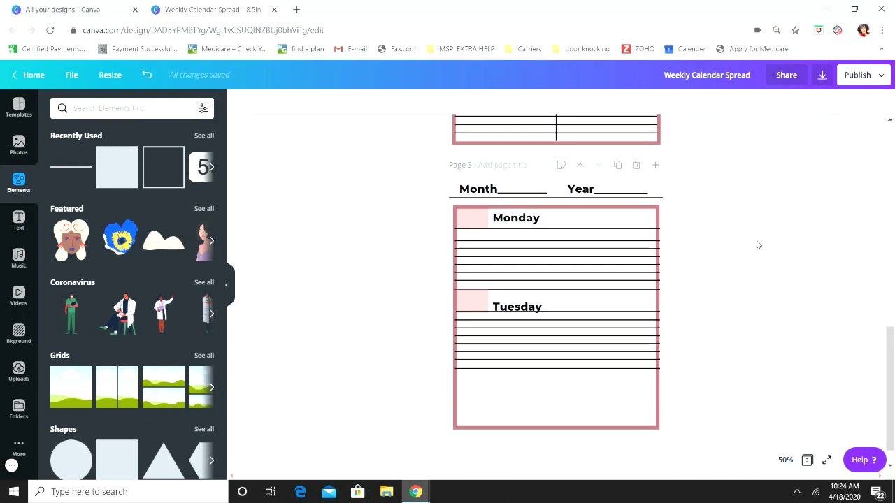
Send Monday's grouped writing lines to the back, behind the pink frame
click(639, 271)
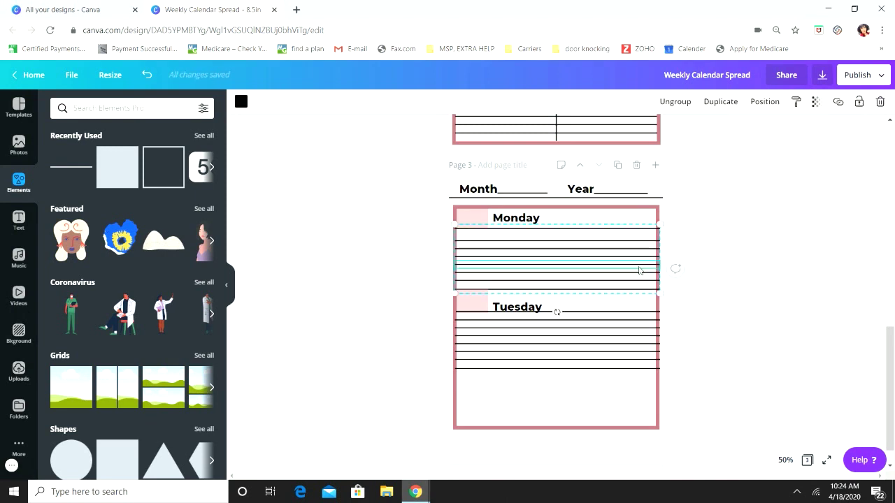
click(759, 106)
click(714, 157)
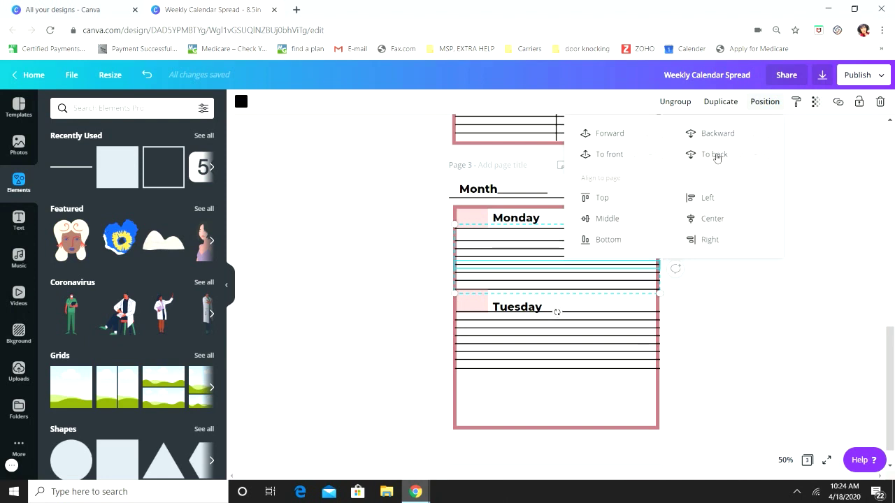
click(728, 326)
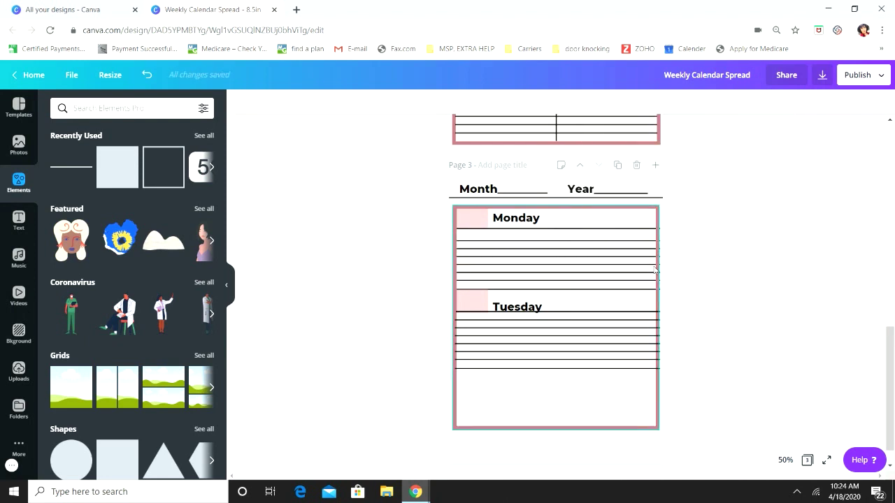
Widen the pink frame slightly at its right edge, and extend its lower edge further down the page
click(630, 254)
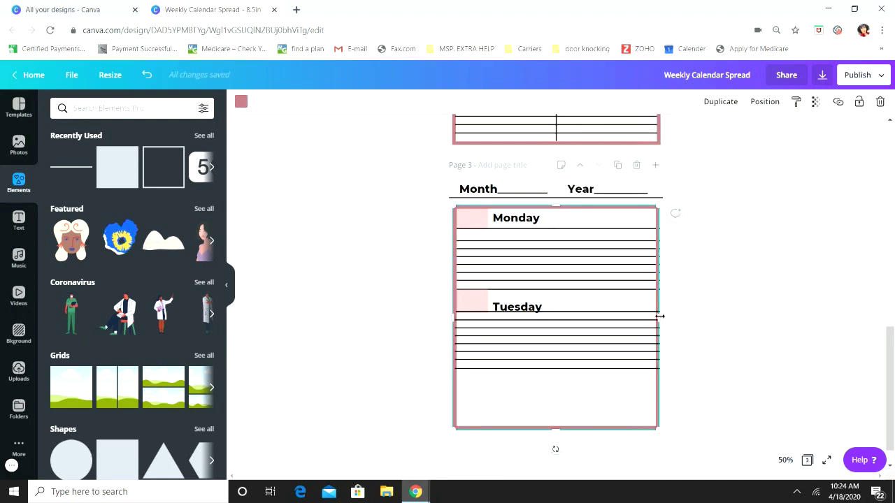
drag(659, 318, 658, 319)
click(721, 326)
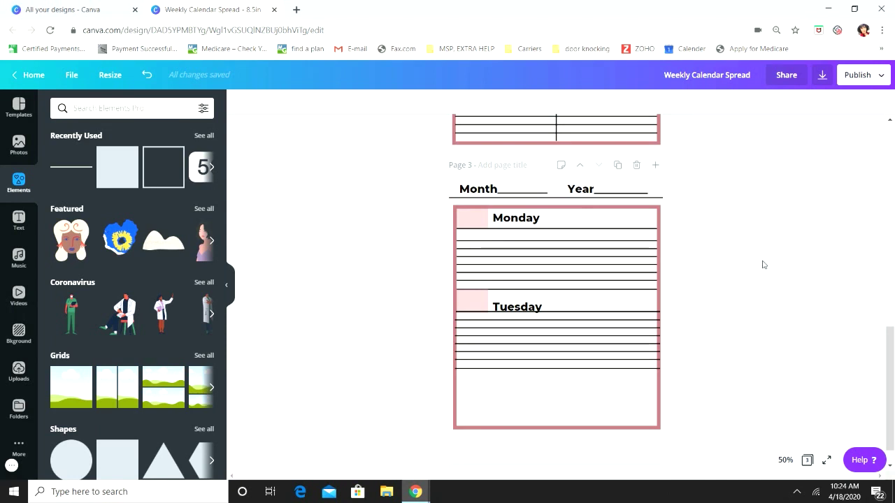
scroll(764, 264, down, 1)
click(558, 397)
drag(560, 406, 560, 418)
click(739, 325)
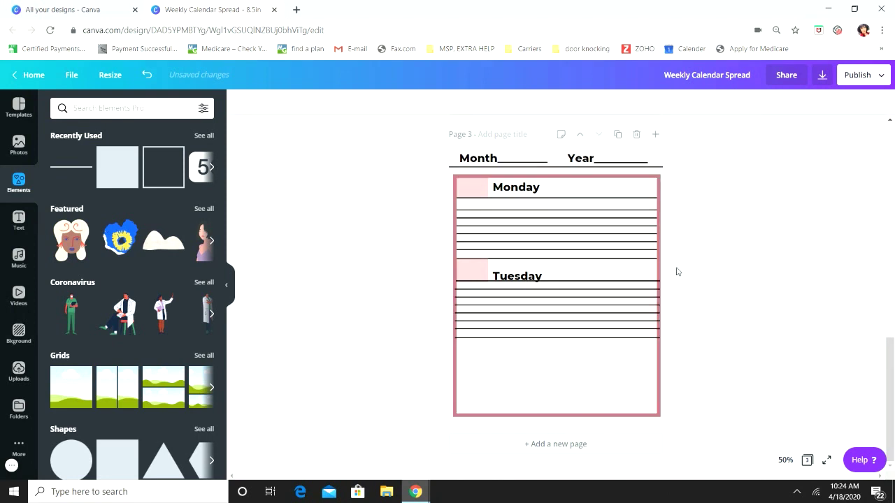
Raise the Tuesday heading level with its date box, and place a copy of the box directly below Tuesday's last writing line
drag(514, 277, 507, 275)
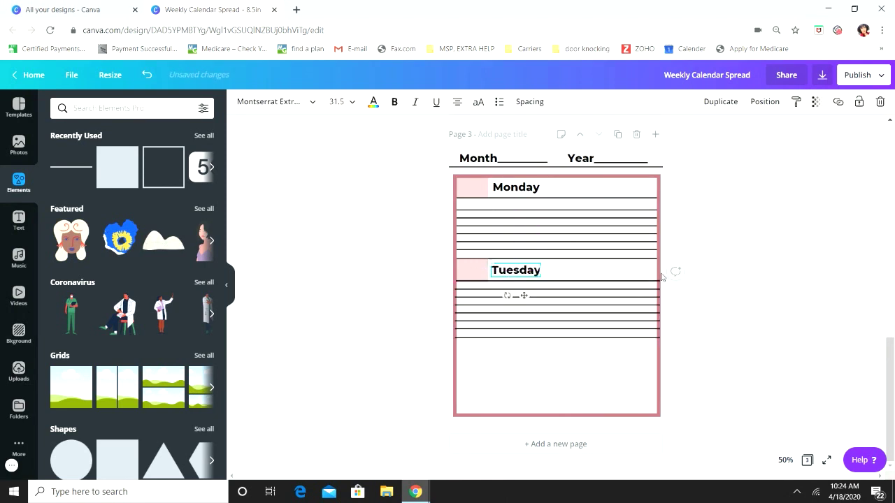
click(752, 296)
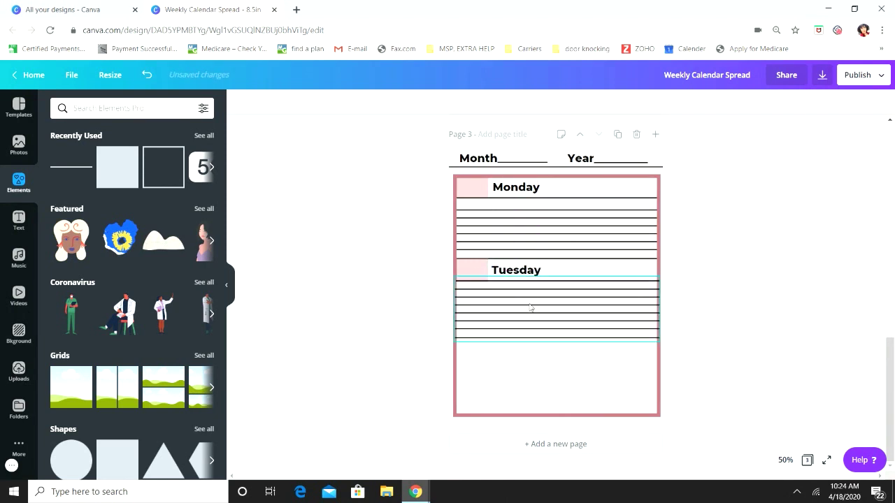
click(475, 273)
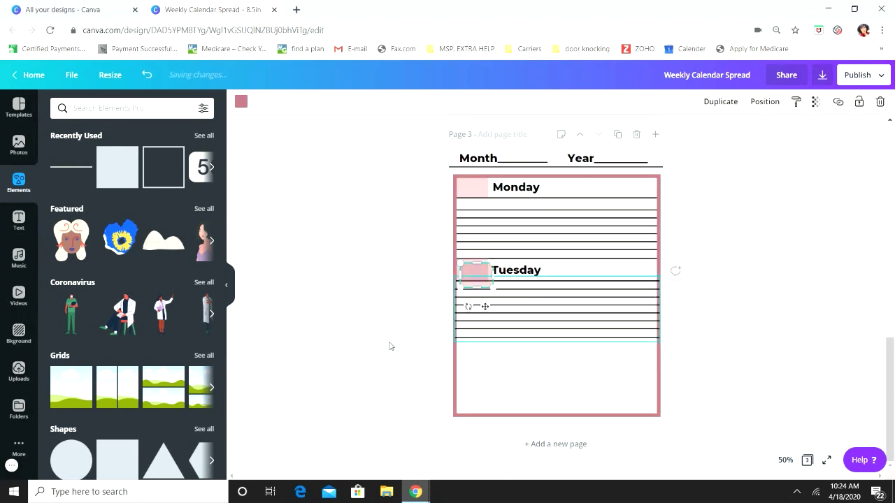
drag(487, 273, 476, 349)
Duplicate the Tuesday heading beside the third date box, and change the copy's text to "Wednesday"
click(522, 274)
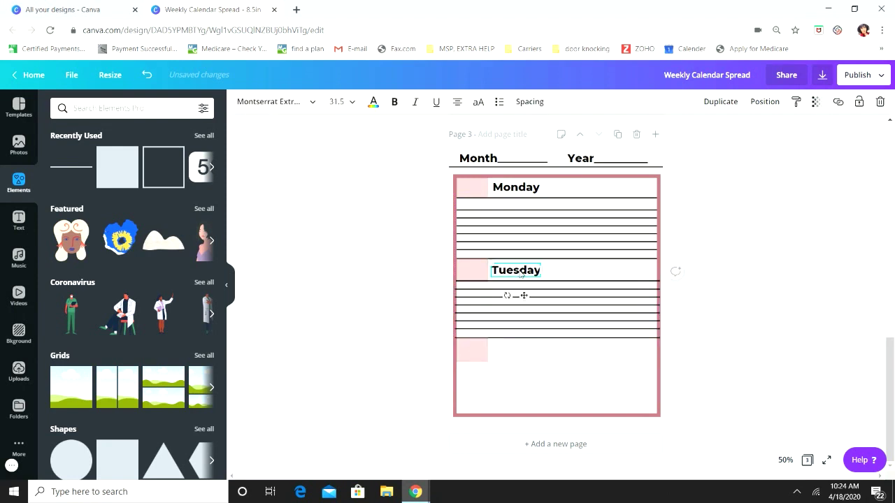
click(721, 102)
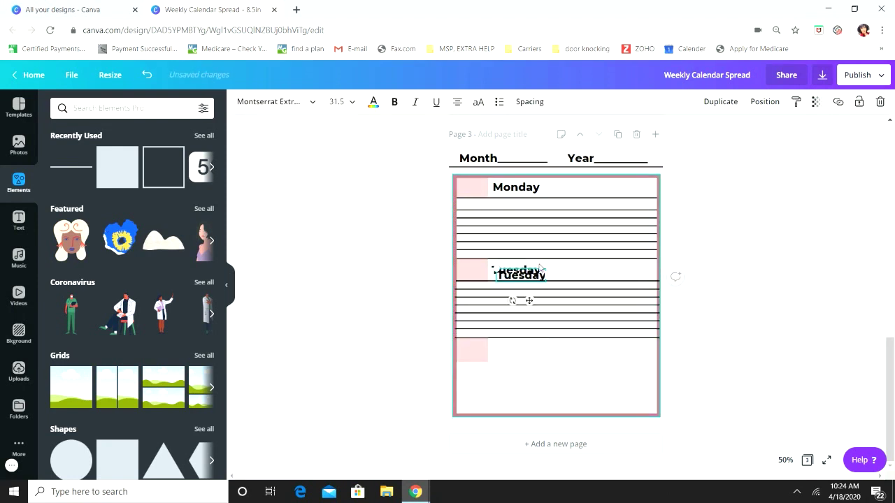
drag(528, 275, 523, 350)
double_click(524, 350)
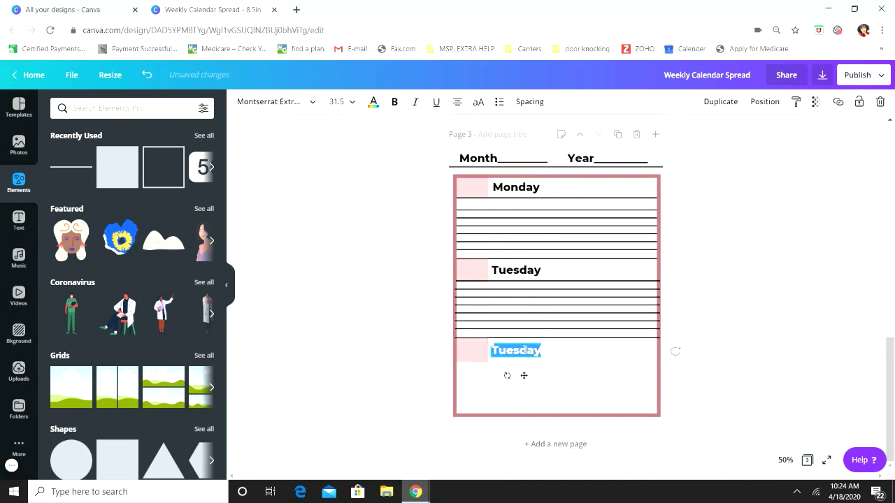
text(Wednesday)
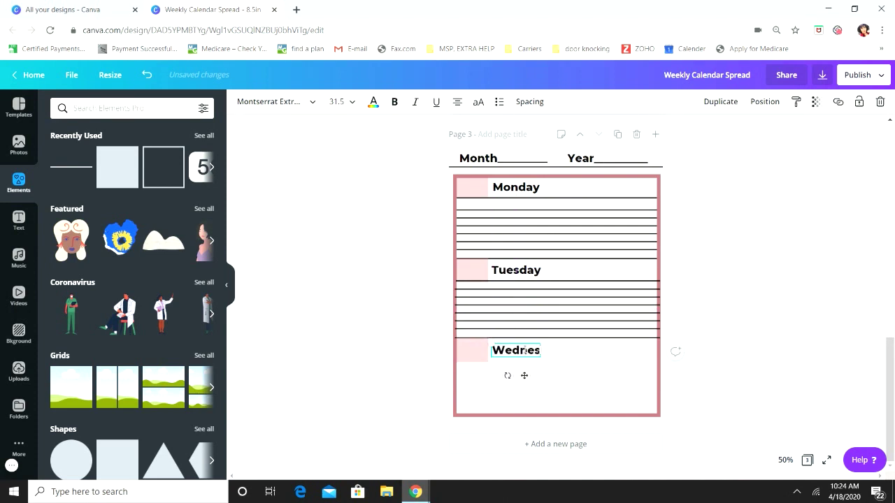
click(720, 214)
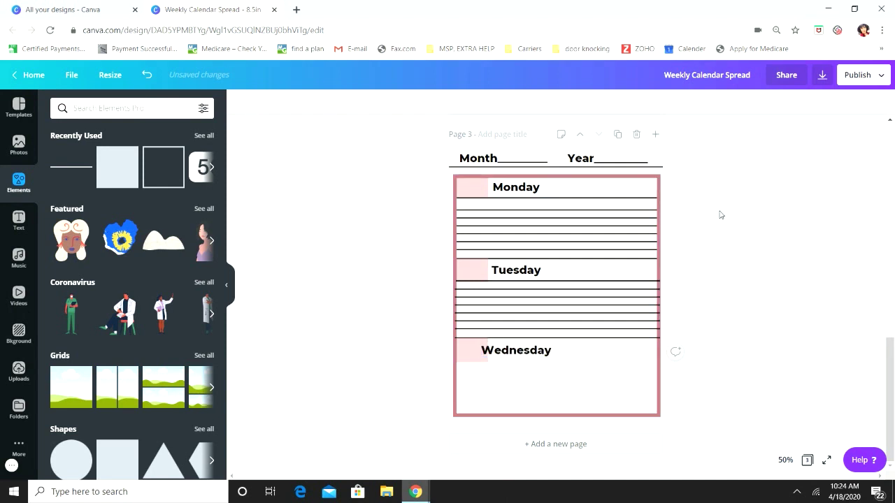
Shift the Wednesday heading right to clear its date box and line up with the Monday heading
click(538, 350)
drag(538, 350, 547, 347)
click(740, 316)
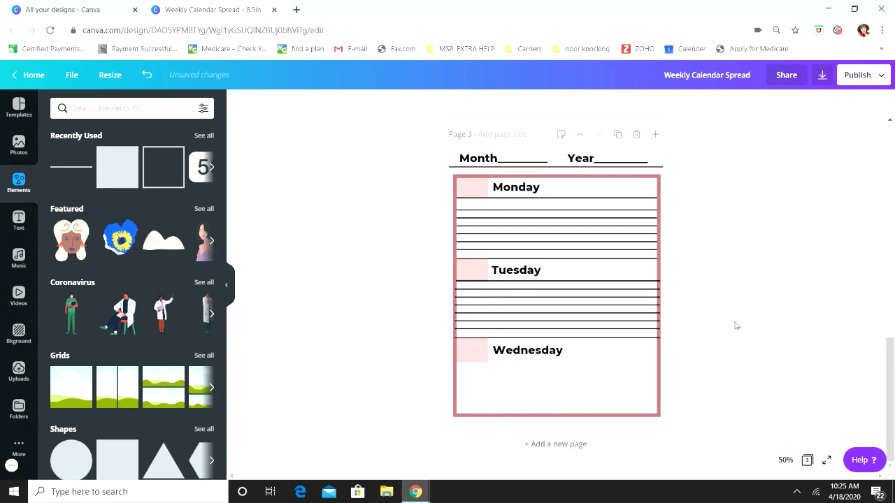
Duplicate Tuesday's grouped lines, place the copy directly beneath the Wednesday heading, and centre it horizontally on the page
click(633, 302)
click(718, 103)
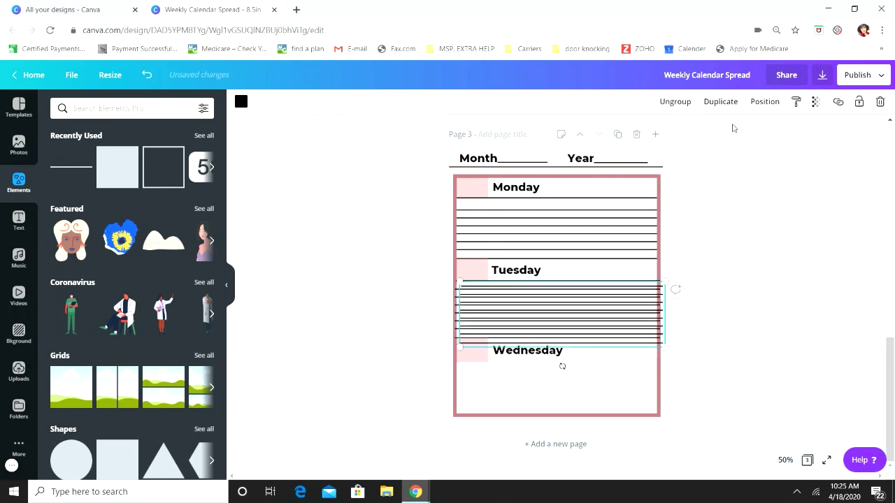
drag(582, 318, 580, 393)
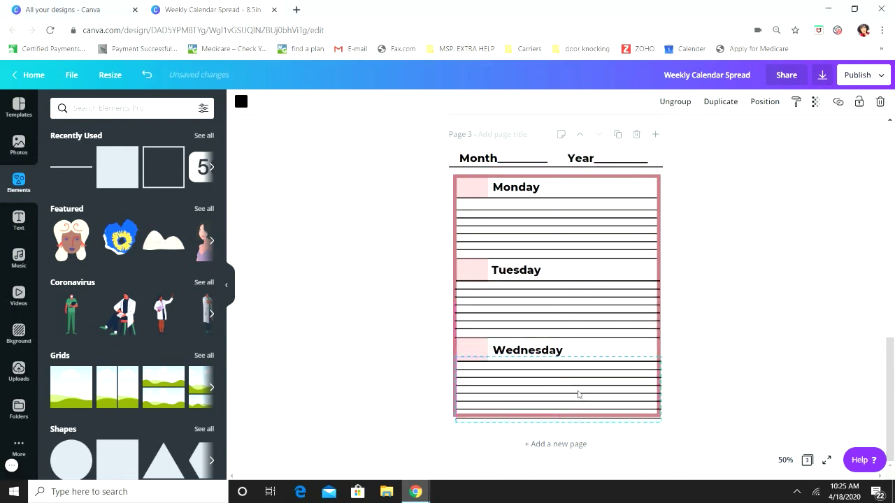
click(732, 343)
click(585, 392)
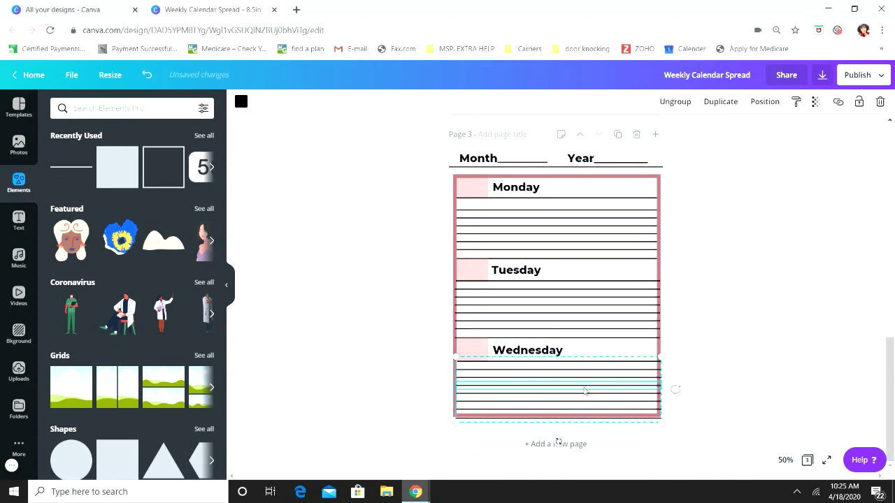
drag(583, 390, 580, 385)
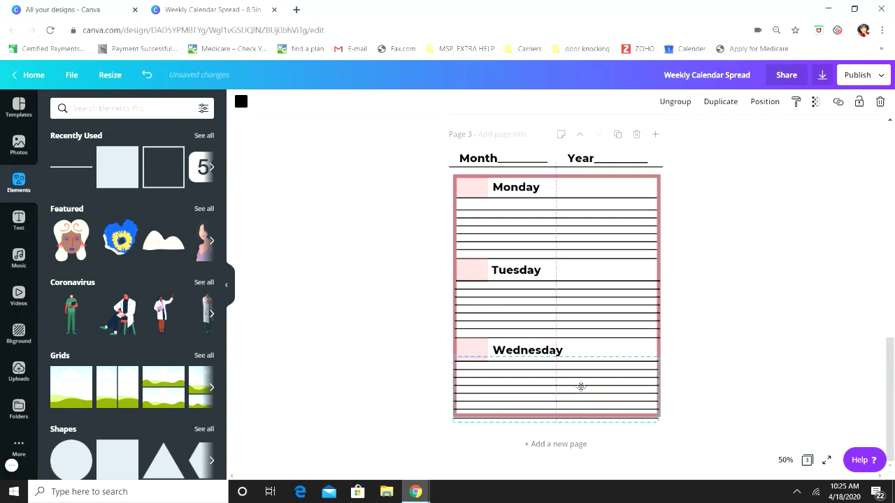
click(764, 322)
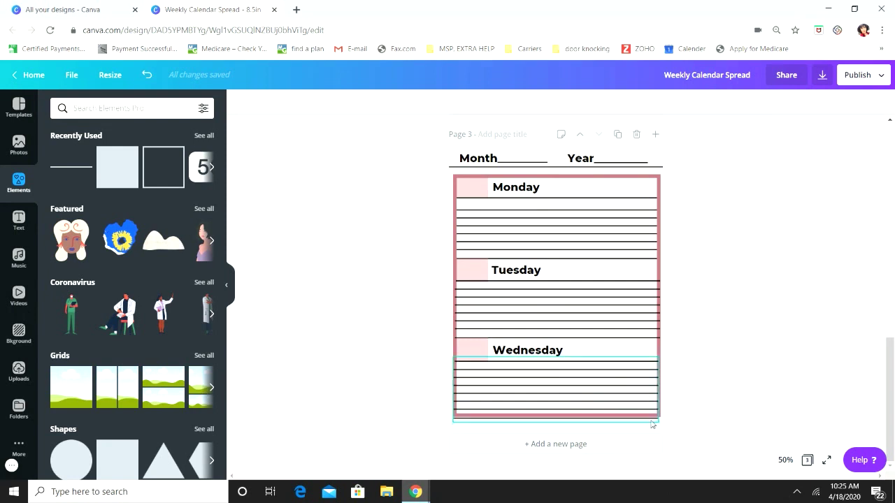
Ungroup Wednesday's writing lines, and delete the last line that extends below the pink frame
click(629, 392)
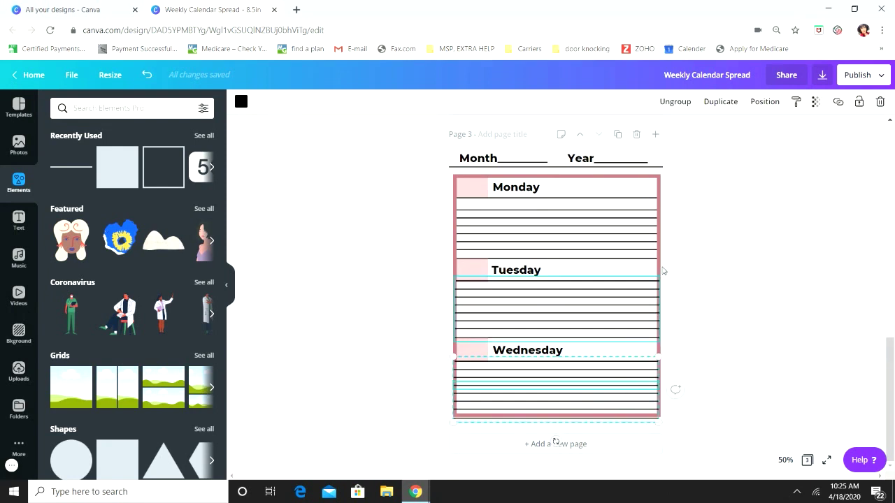
click(675, 101)
click(693, 336)
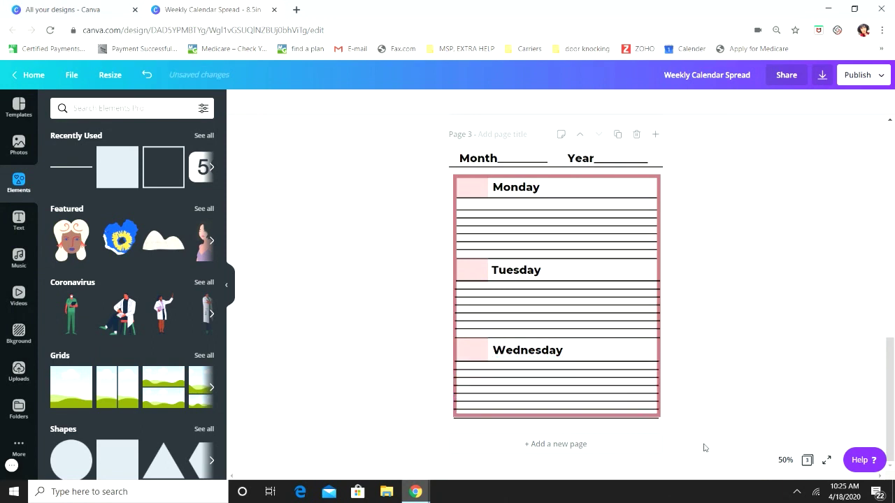
click(635, 422)
key(Delete)
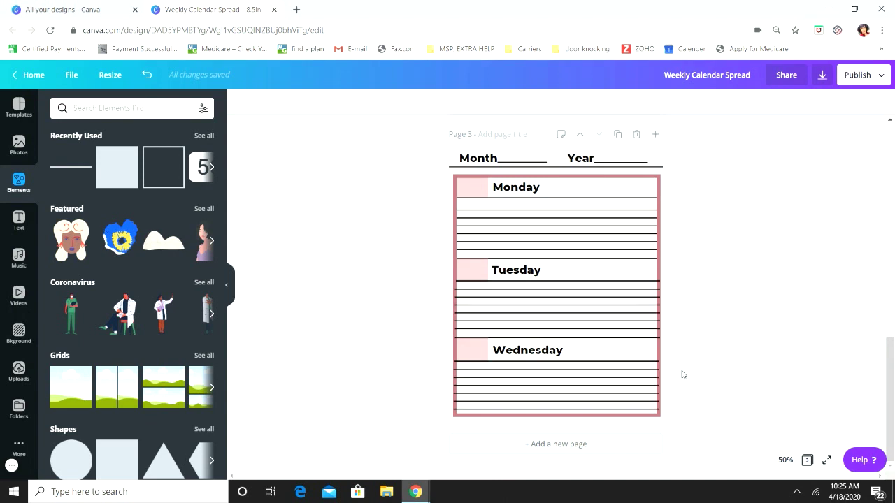
Bring the pink frame to the front so it covers the ends of the writing lines
click(659, 349)
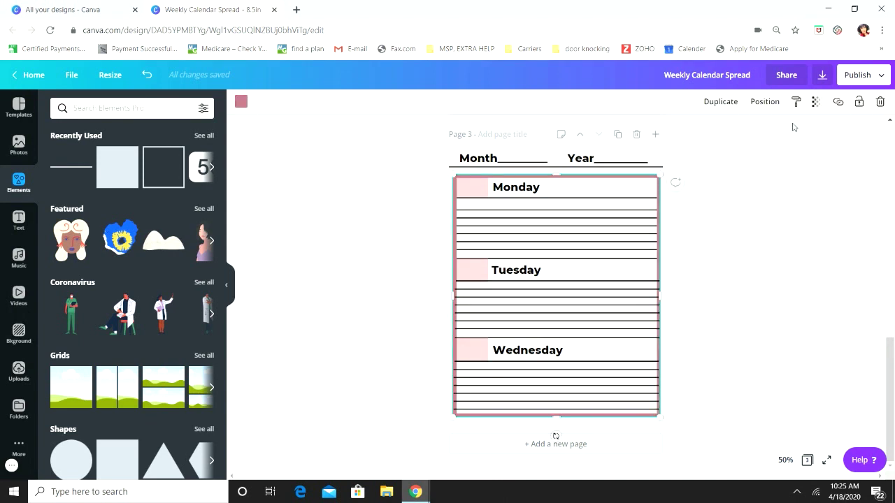
click(770, 103)
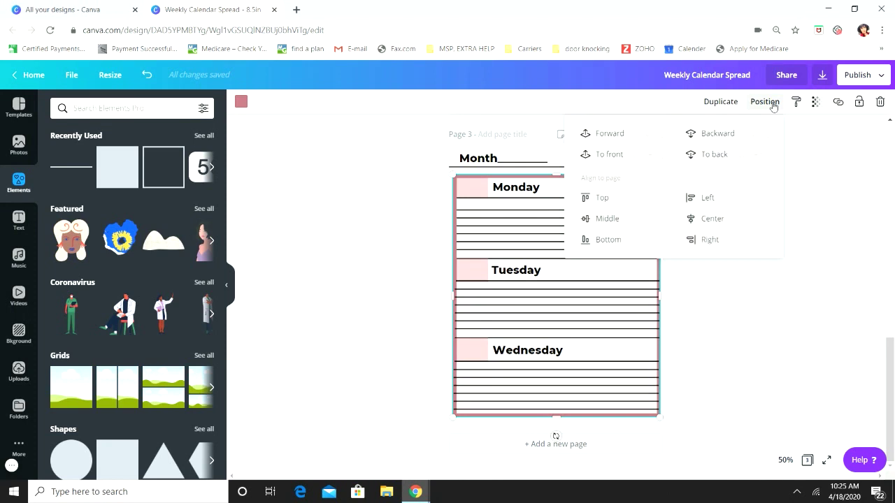
click(619, 155)
click(798, 382)
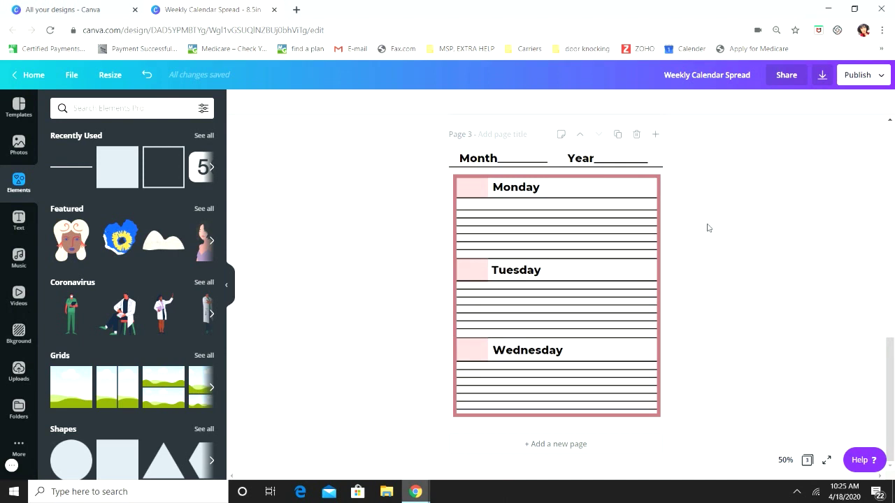
Duplicate the finished page 3 as a new page, and return to page 3
scroll(788, 290, up, 1)
scroll(779, 289, down, 1)
click(618, 135)
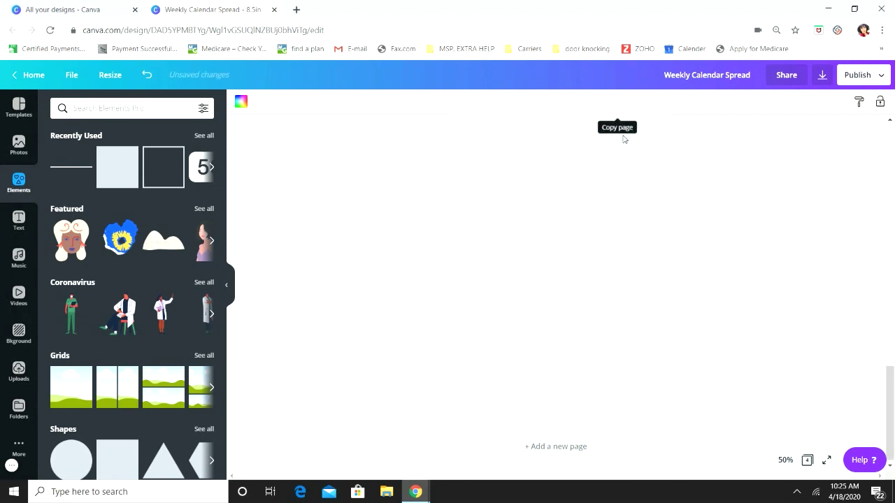
click(706, 219)
scroll(706, 231, up, 5)
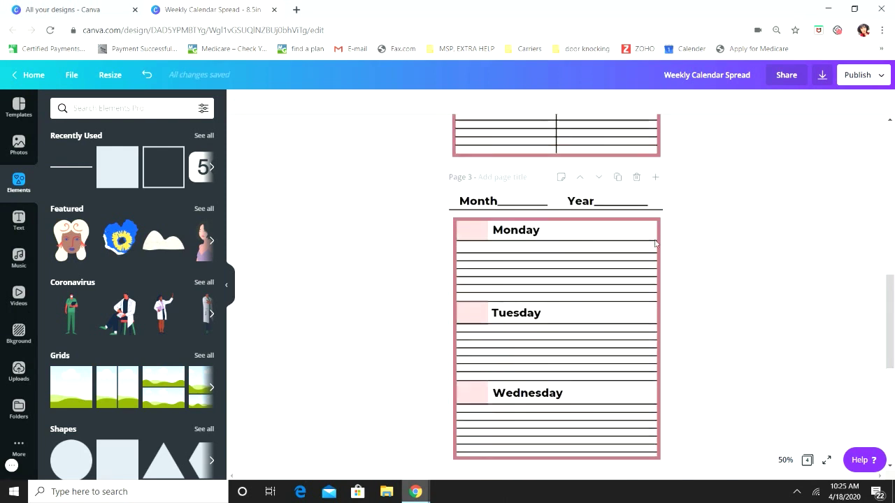
Send the pink frame on page 4 to the back, behind the headings and writing lines
scroll(618, 361, down, 5)
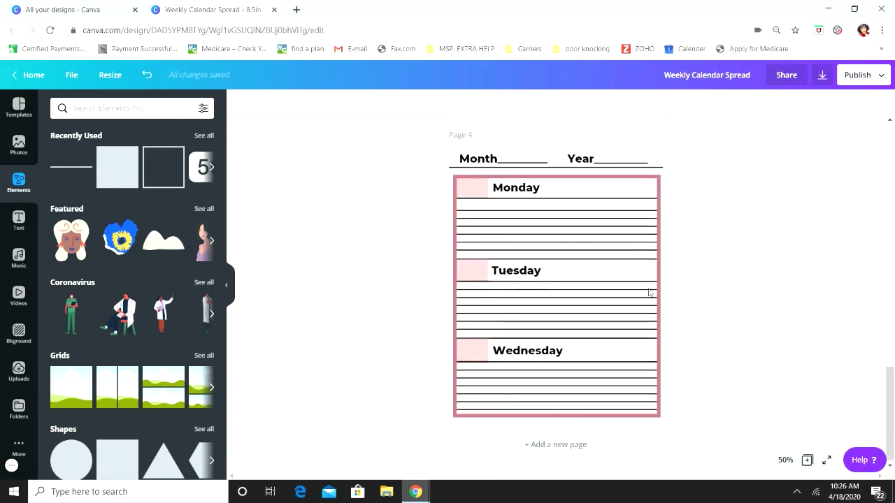
click(524, 196)
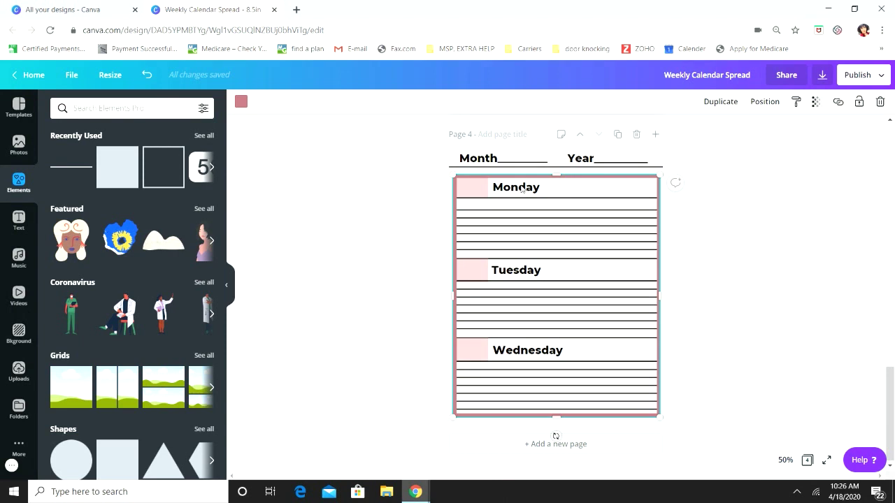
click(765, 102)
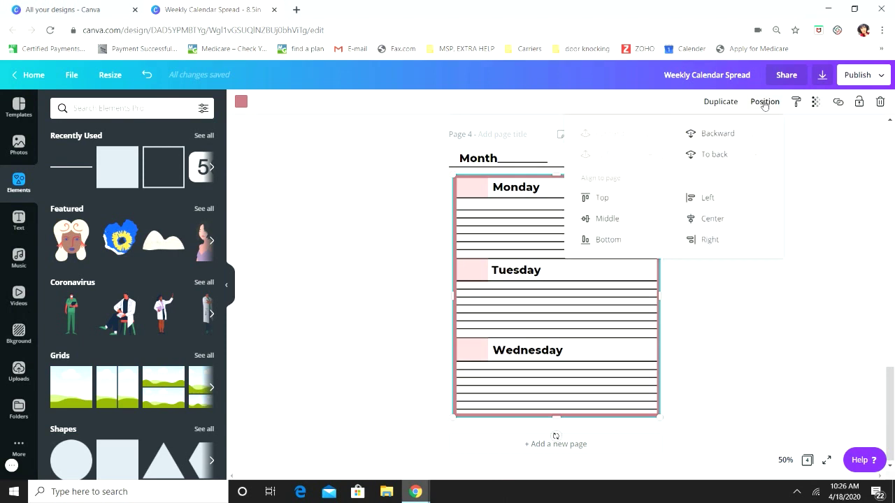
click(714, 155)
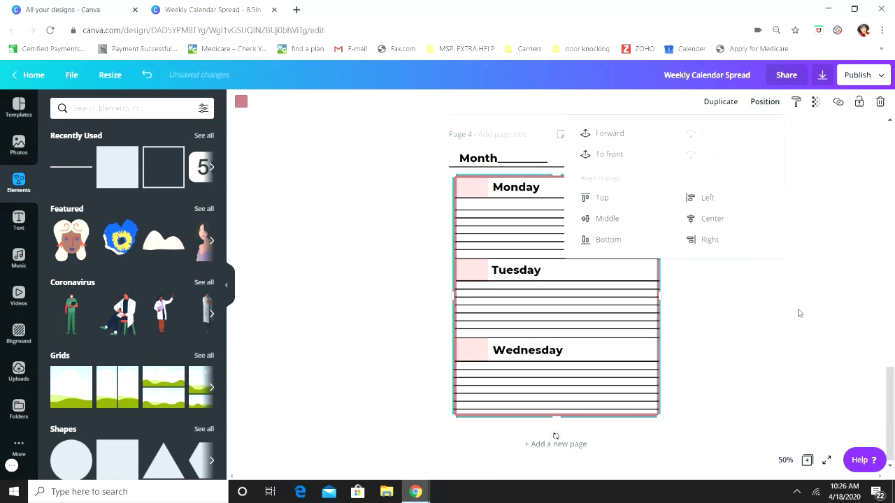
click(765, 328)
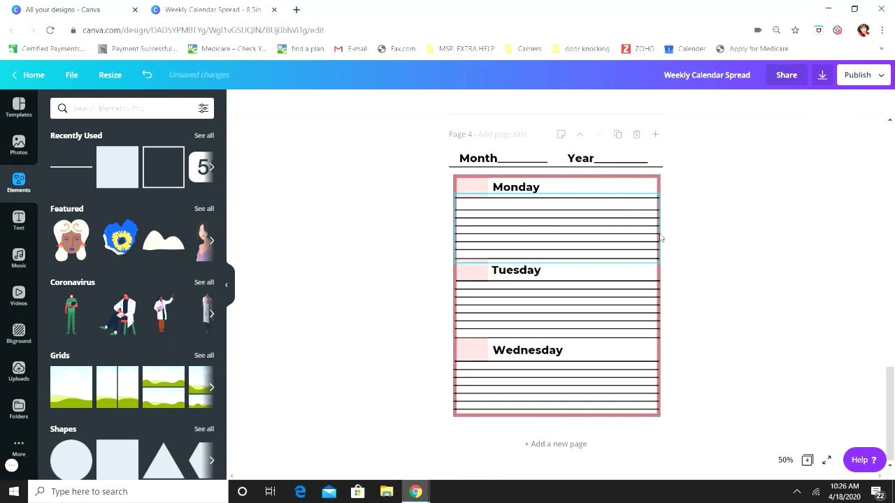
Change page 4's Monday heading to "Thursday" and shift it slightly away from the pink date box
click(516, 191)
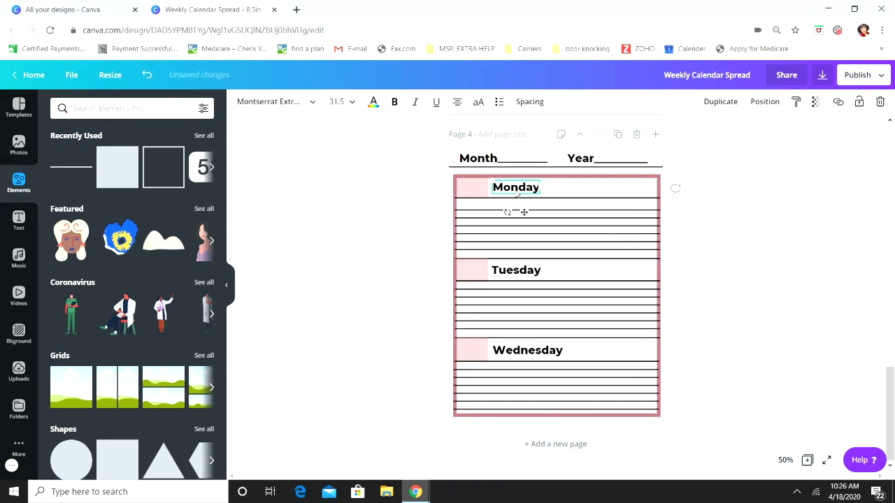
double_click(515, 188)
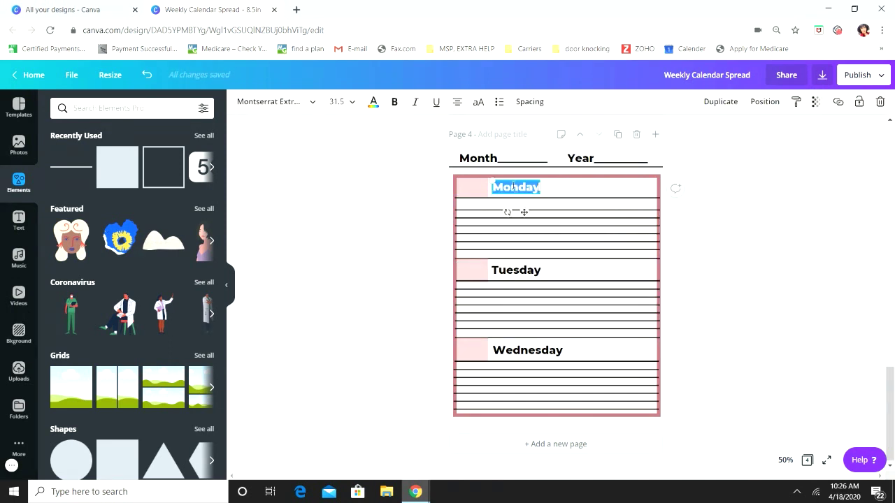
text(Thursday)
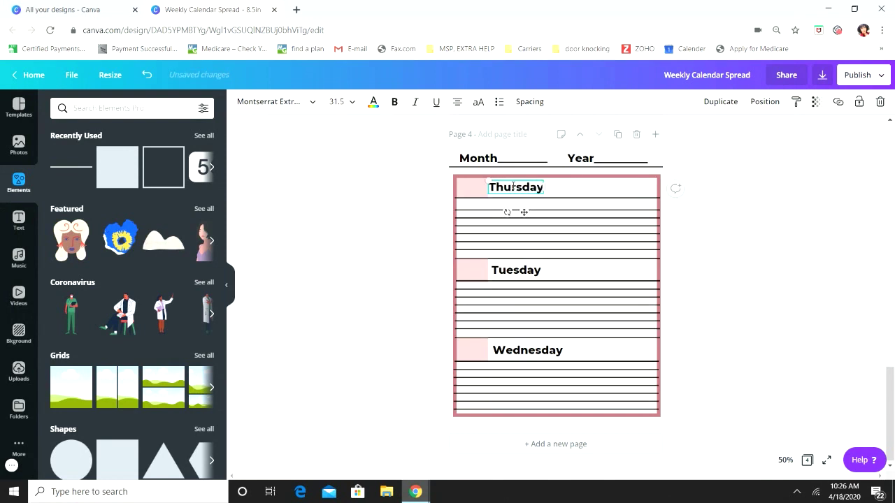
click(803, 205)
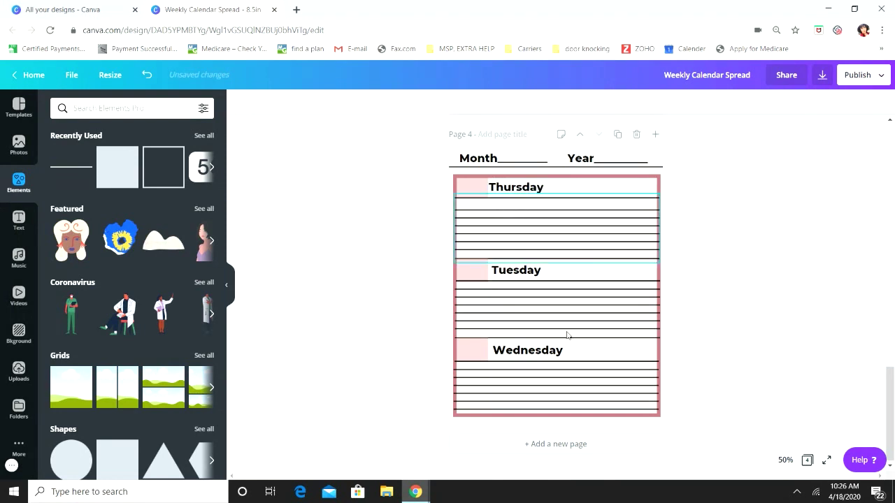
mouse_move(519, 197)
mouse_down()
mouse_move(521, 210)
mouse_move(520, 190)
mouse_up()
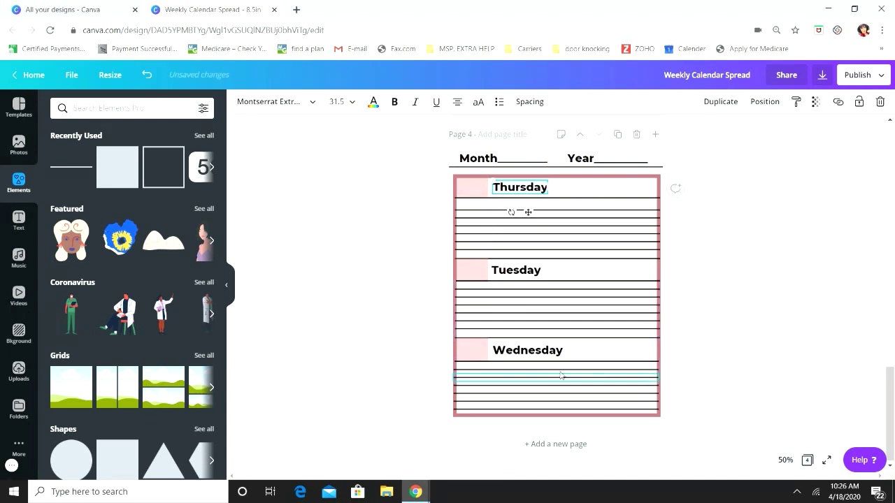
click(723, 279)
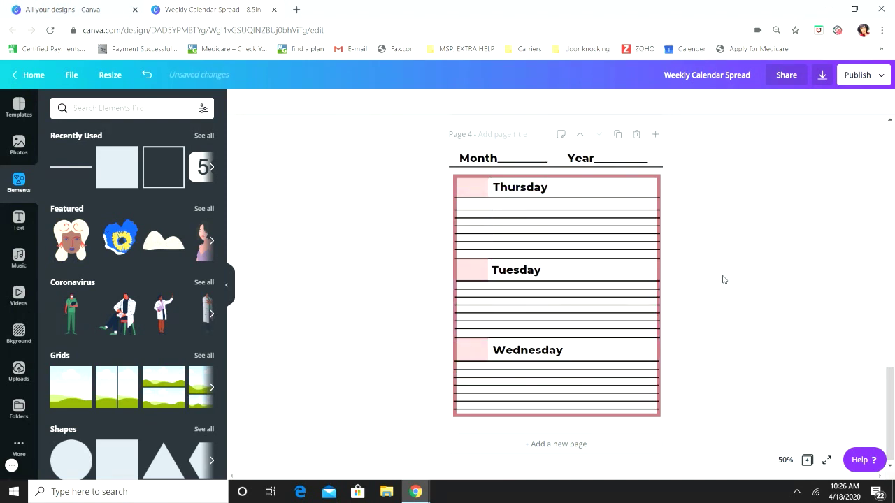
Change the Tuesday heading on page 4 to "Friday"
click(514, 270)
double_click(514, 270)
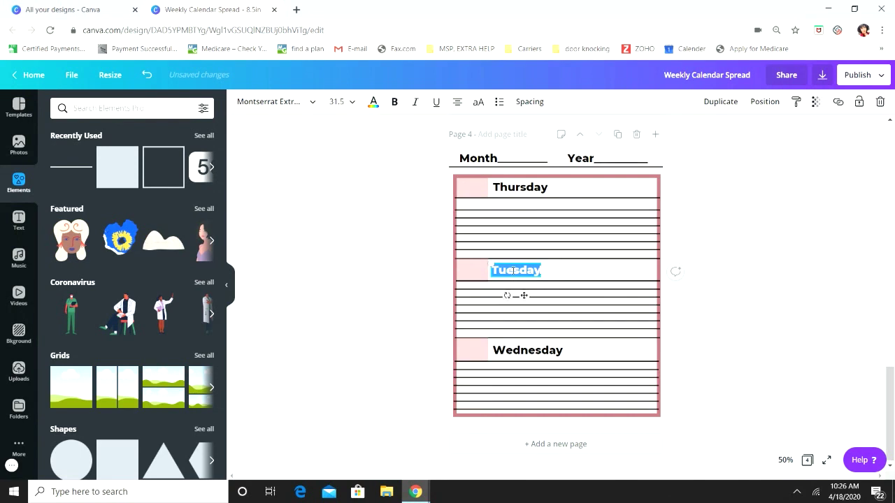
text(Friday)
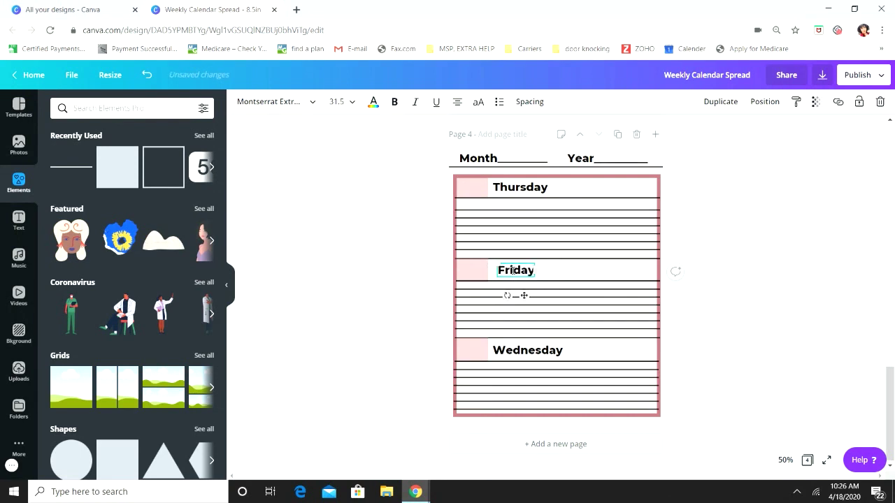
click(766, 229)
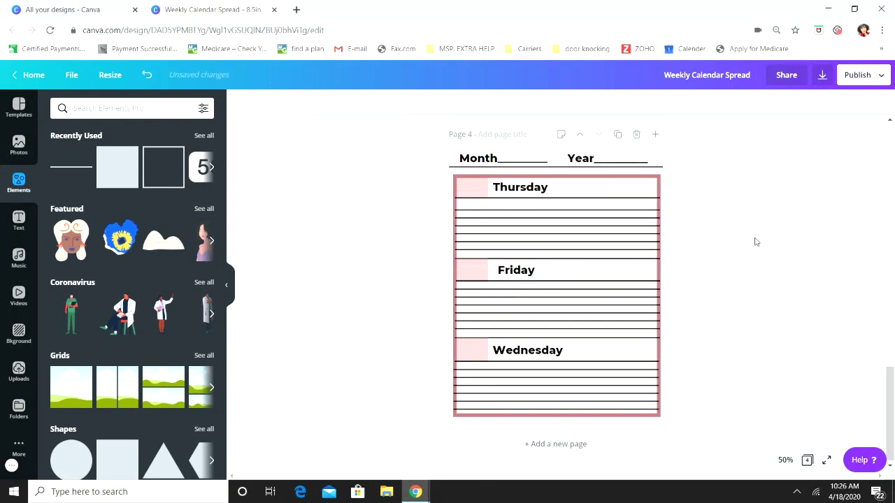
Change page 4's Wednesday heading to "Saturday" and move it over beside its pink date box
click(517, 351)
click(517, 351)
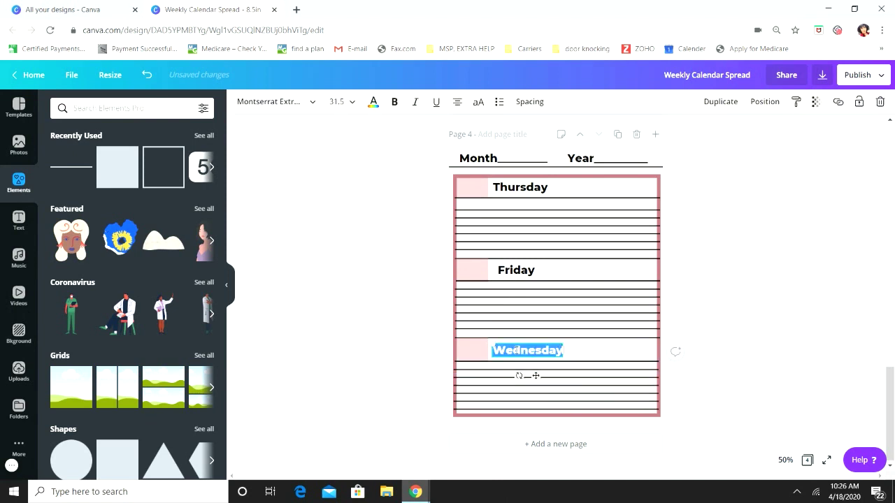
text(S)
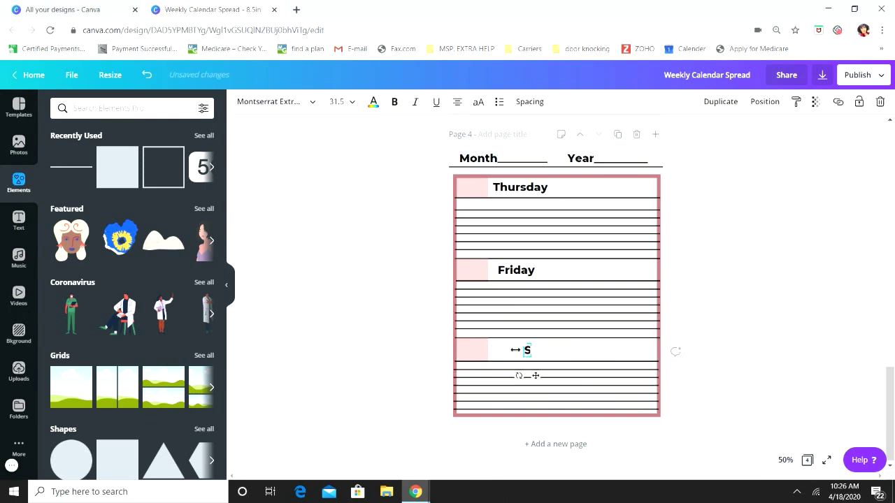
text(aturday)
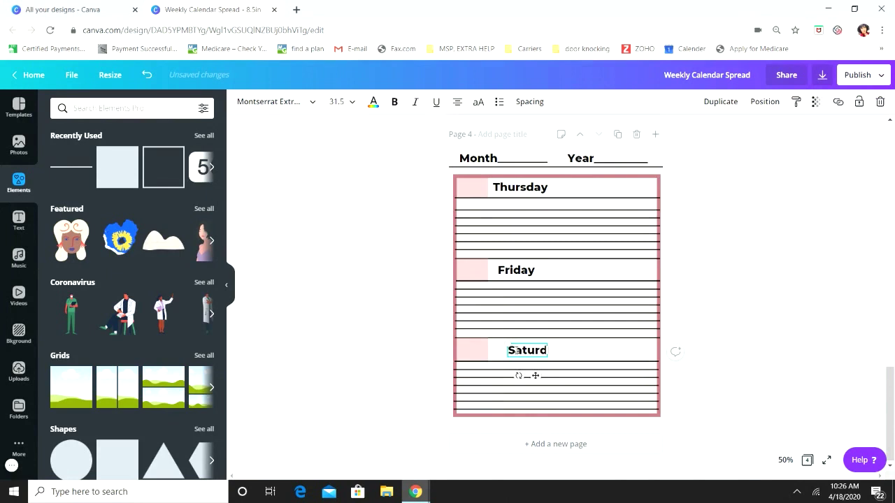
click(687, 306)
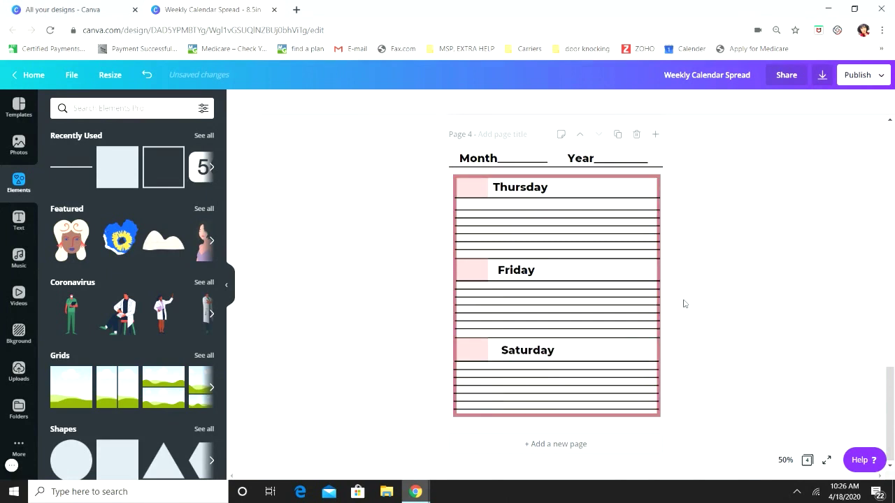
click(537, 351)
drag(538, 351, 525, 350)
click(818, 320)
Check page 2's split weekend layout, add a line to page 4, colour it black and rotate it to vertical
scroll(821, 322, up, 10)
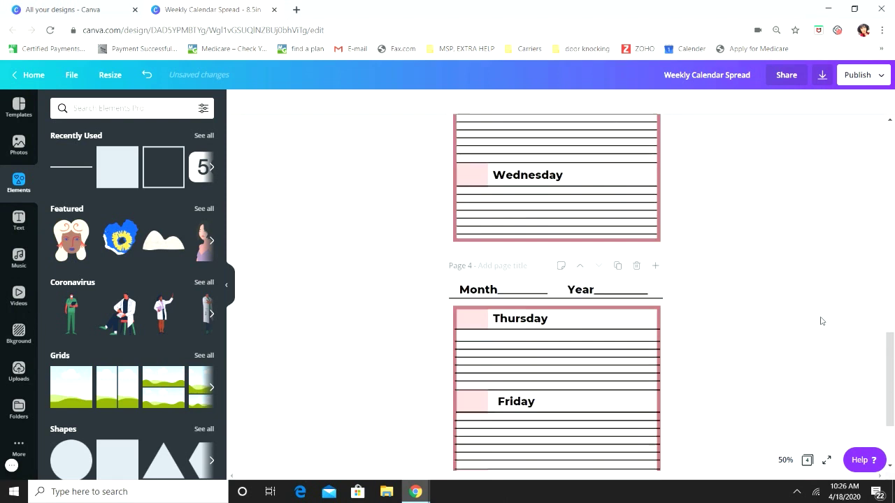
scroll(819, 318, down, 4)
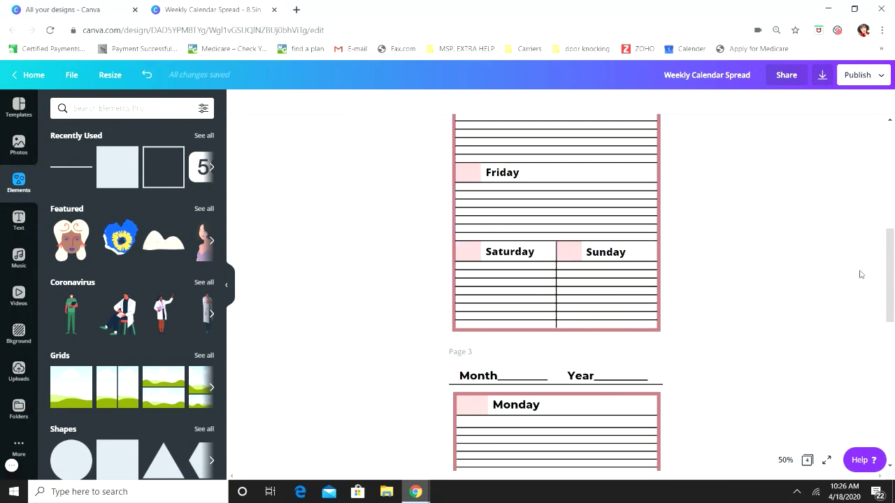
scroll(861, 274, down, 10)
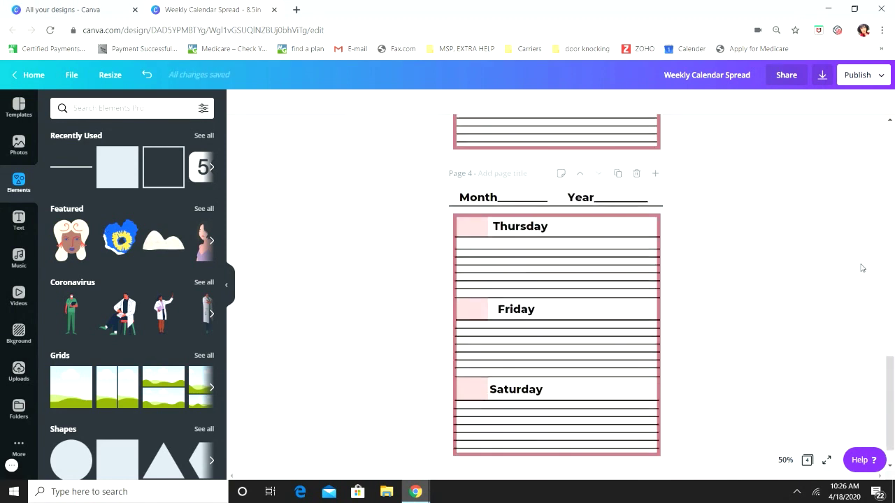
click(75, 171)
click(241, 106)
click(61, 205)
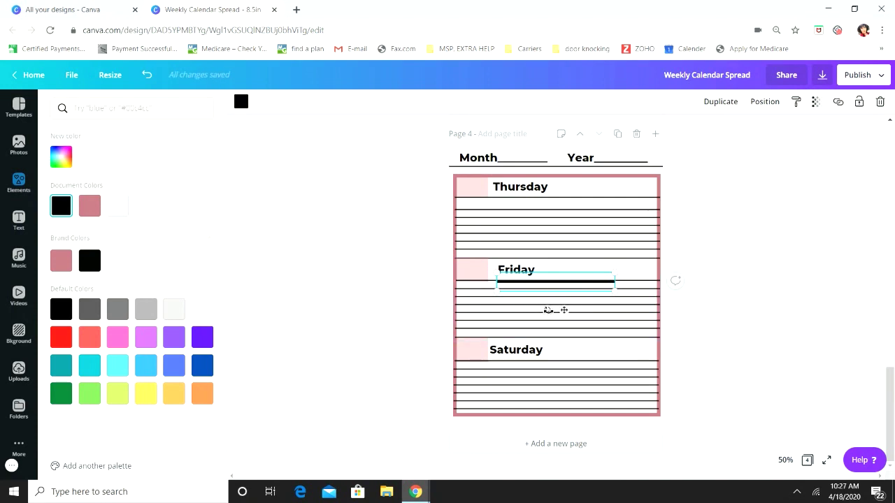
drag(545, 312, 526, 273)
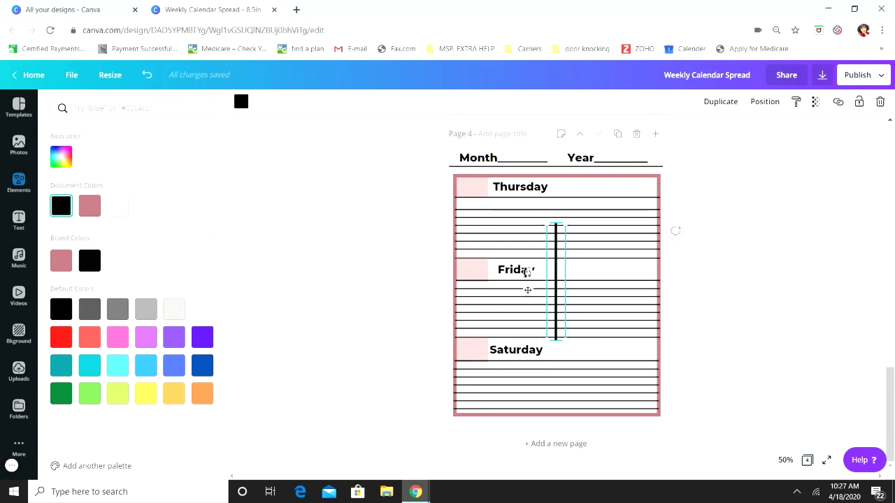
drag(527, 274, 525, 273)
Move the vertical line down into the Saturday section and shorten it to the section's height
drag(558, 279, 552, 340)
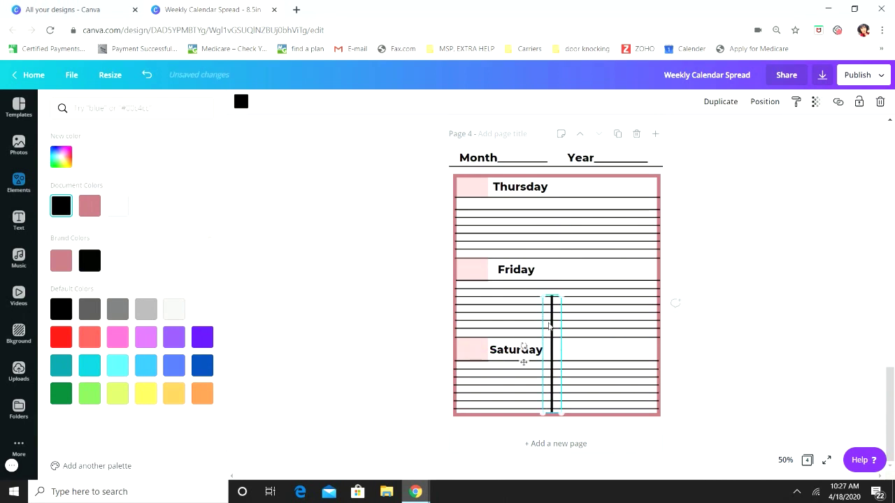
drag(552, 296, 553, 340)
click(765, 317)
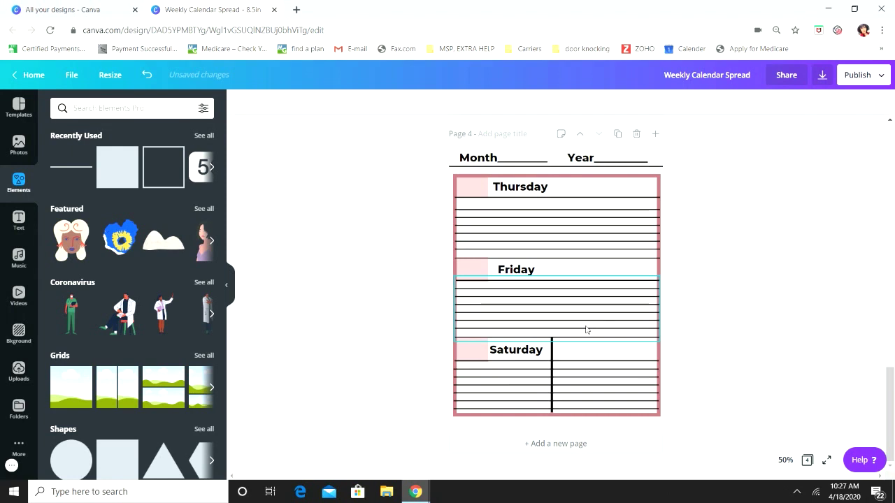
Scale the divider down to a thinner line and stretch it from the top of the Saturday section to the frame's bottom edge
click(553, 353)
drag(543, 339, 559, 385)
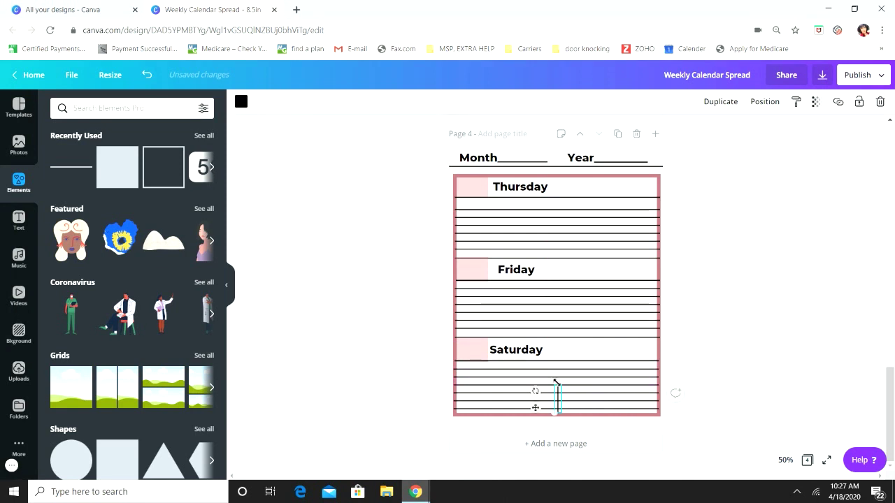
drag(554, 413, 556, 421)
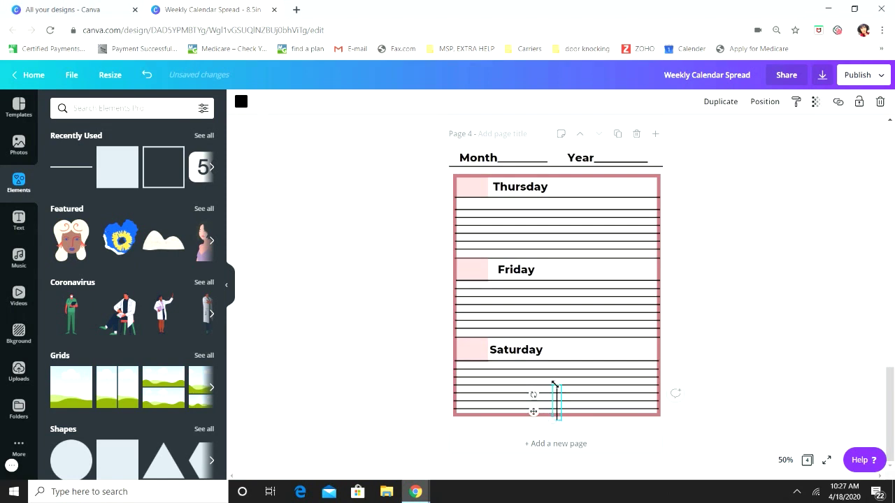
drag(557, 386, 557, 338)
click(734, 326)
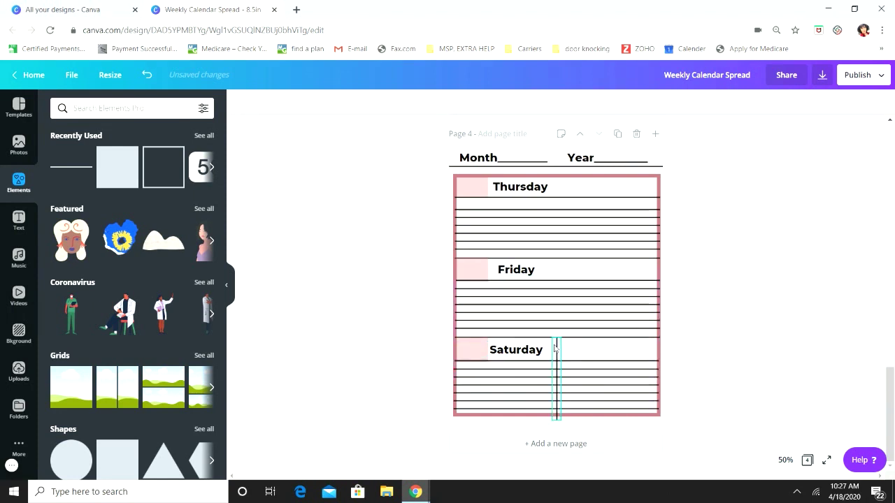
click(557, 420)
drag(558, 419, 557, 413)
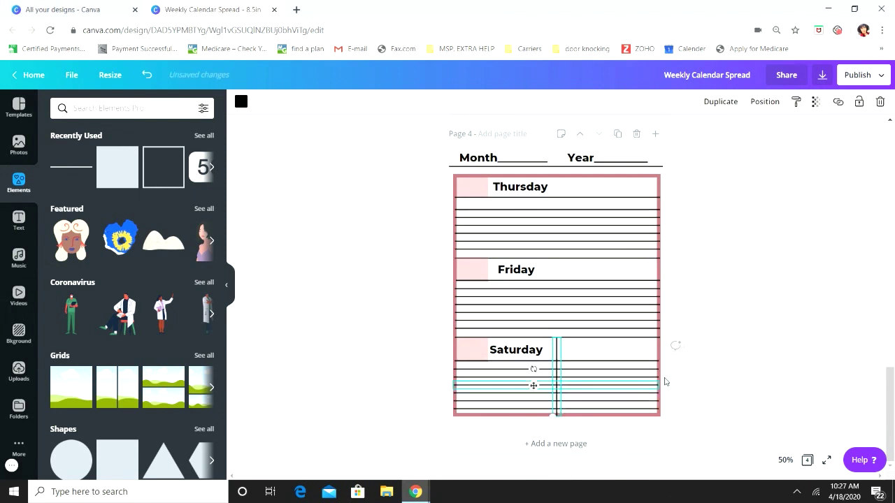
click(780, 369)
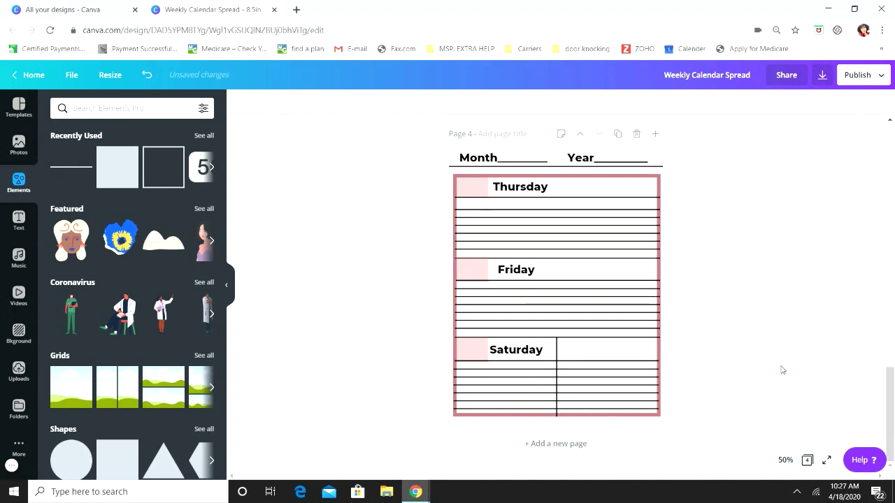
Duplicate Saturday's pink date box and place the copy just right of the divider, level with the original
click(473, 347)
click(728, 104)
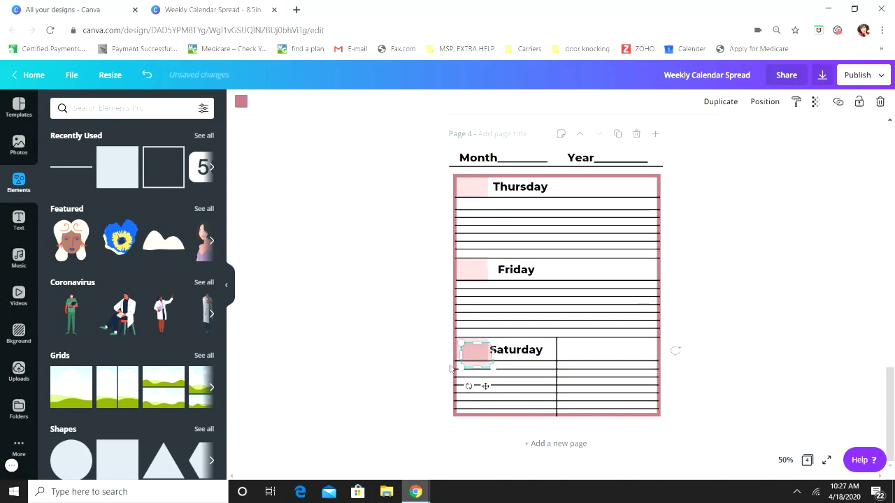
drag(480, 361, 576, 350)
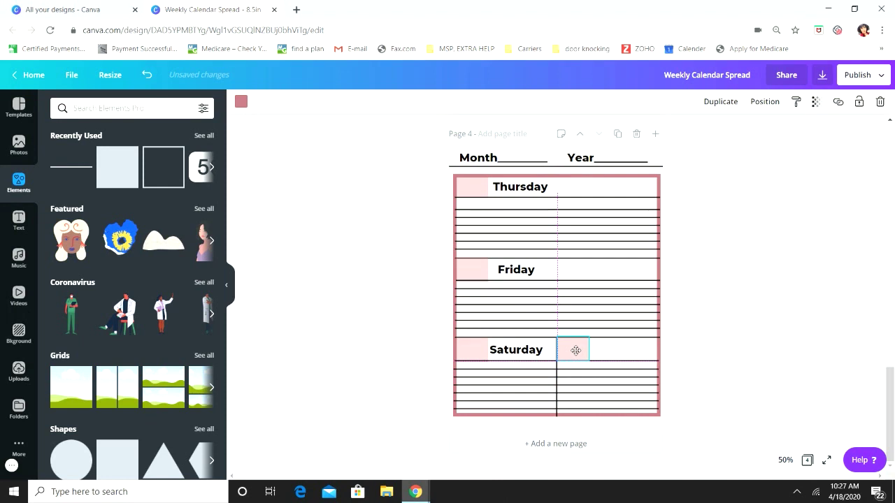
Duplicate the Saturday heading and place the copy beside the pink date box in the other half of the weekend section, level with the original
click(521, 356)
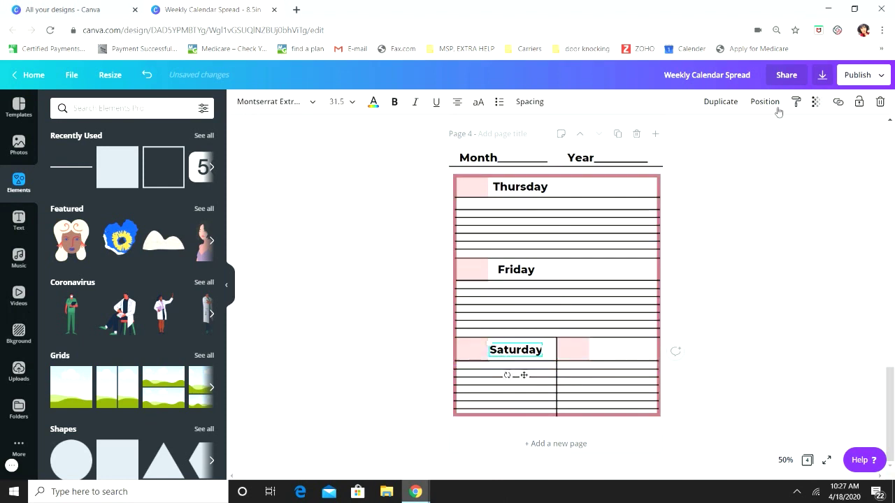
click(739, 103)
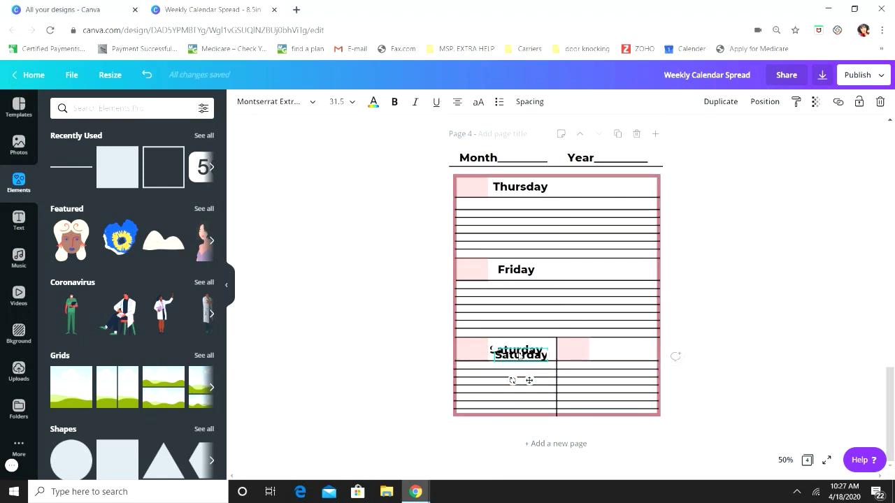
drag(522, 361, 623, 351)
Change the copied heading to Sunday and widen its text box so the word fits on one line
double_click(623, 351)
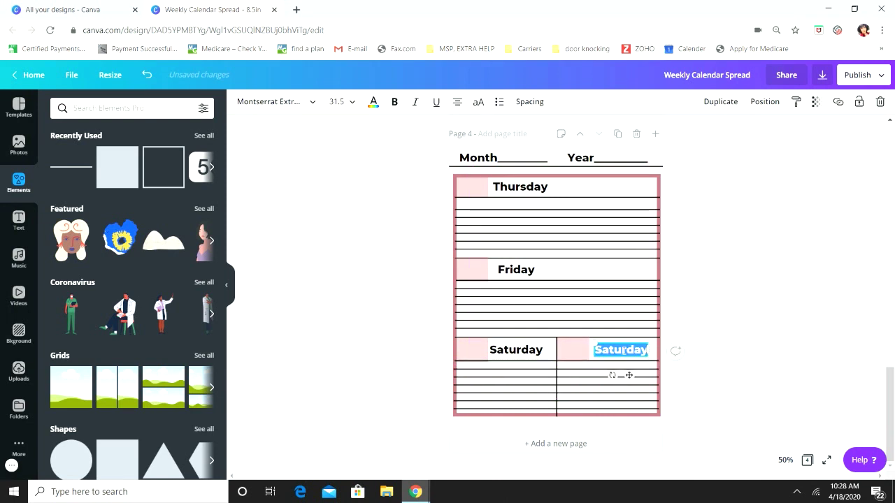
text(Sud)
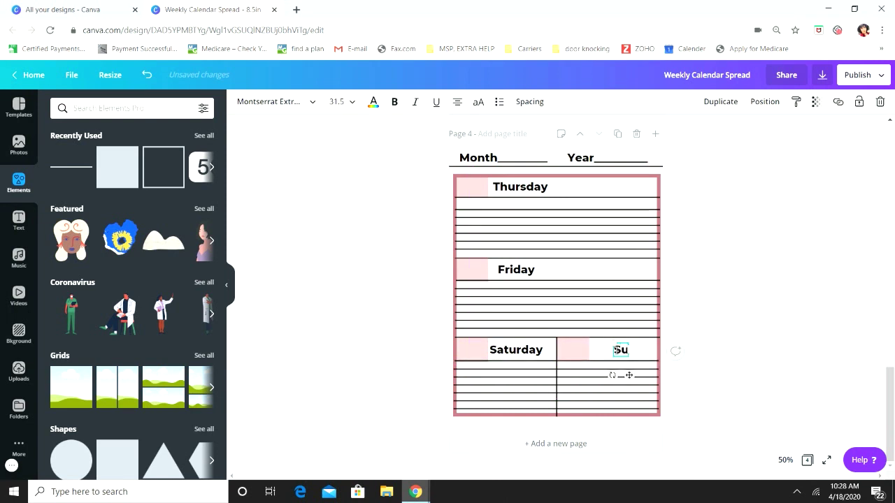
key(BackSpace)
text(nday)
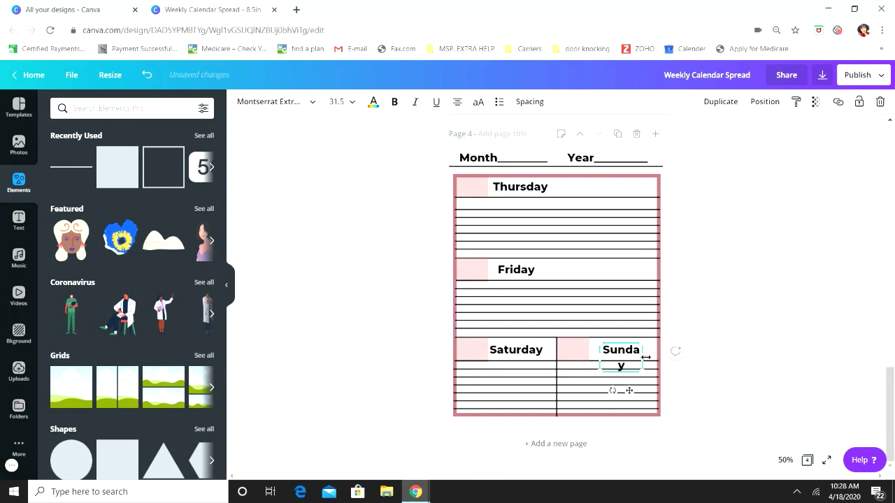
drag(643, 360, 649, 358)
click(704, 344)
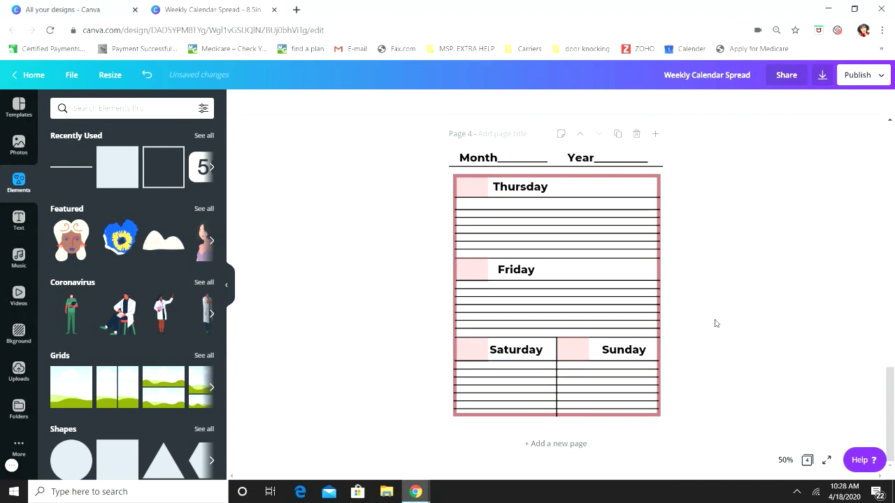
Bring page 4's pink outer frame to the front, above the ruled lines and divider
click(625, 177)
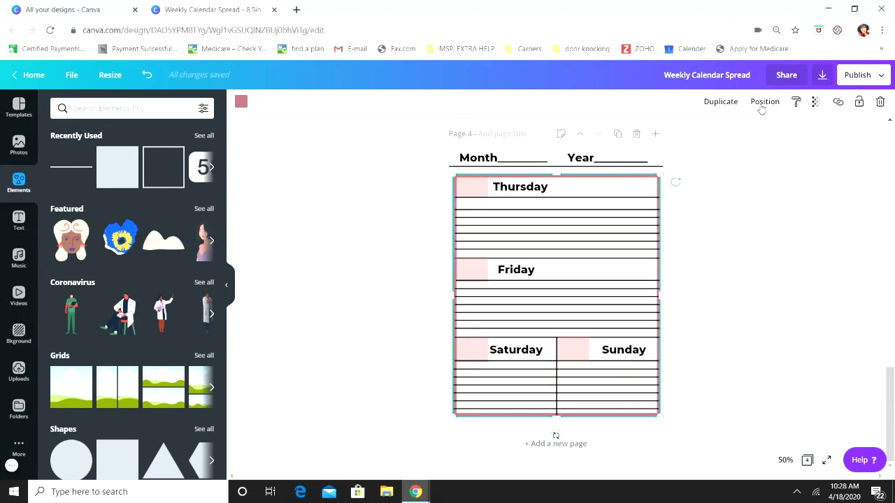
click(764, 105)
click(619, 154)
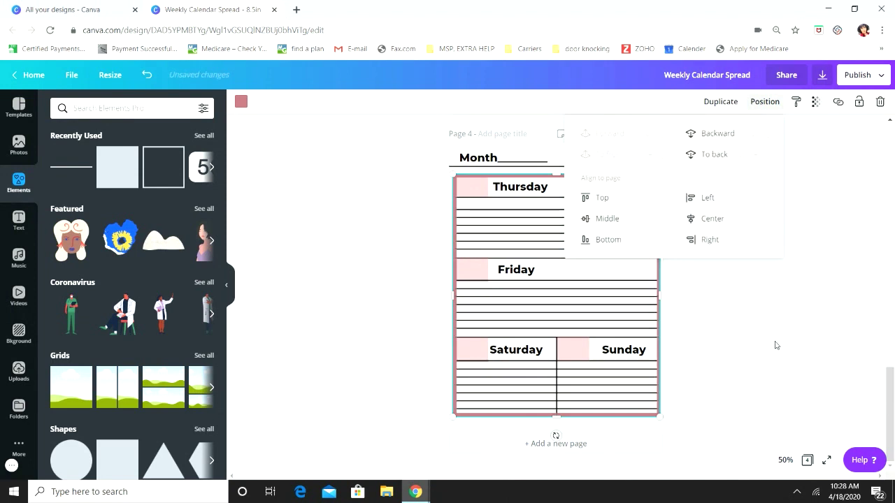
click(766, 350)
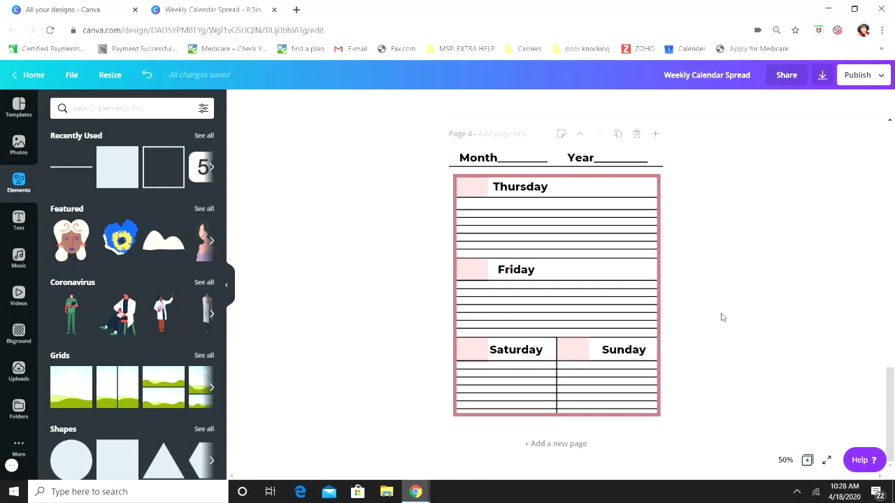
Review pages 3 and 4 together, comparing the Monday to Wednesday layout with the Thursday to Sunday layout
scroll(723, 317, up, 1)
scroll(722, 318, up, 5)
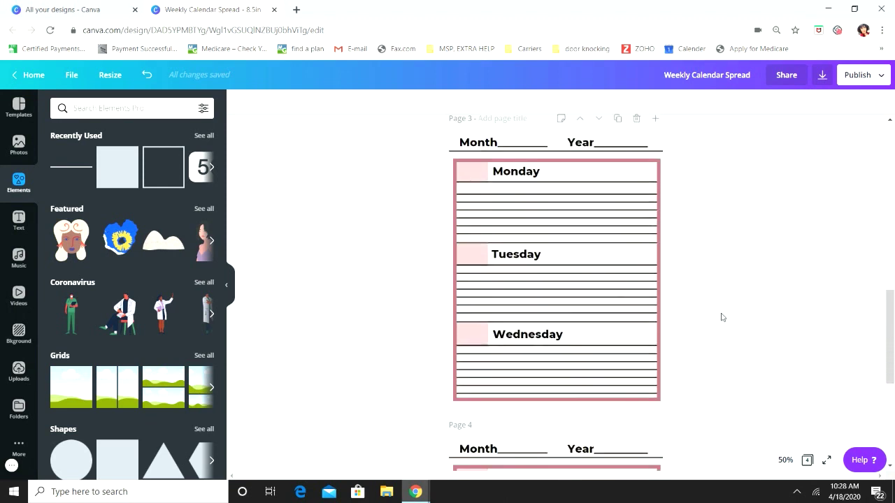
scroll(723, 317, down, 1)
scroll(722, 317, down, 5)
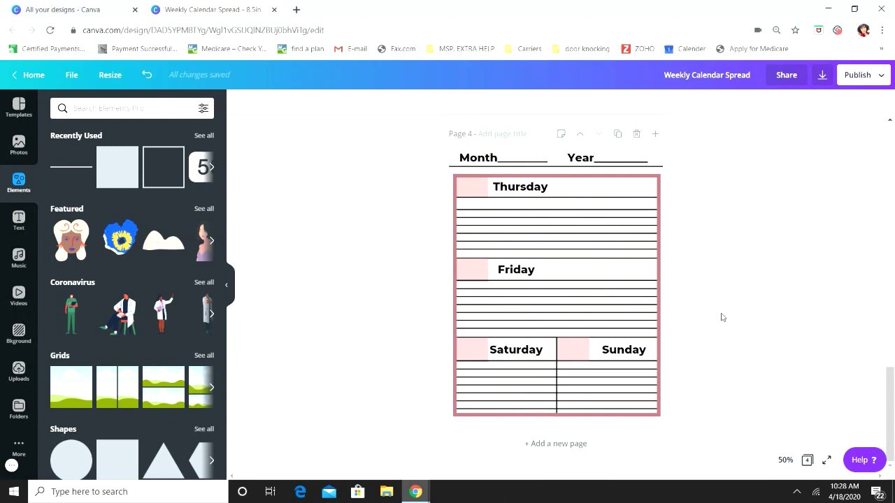
scroll(722, 317, up, 5)
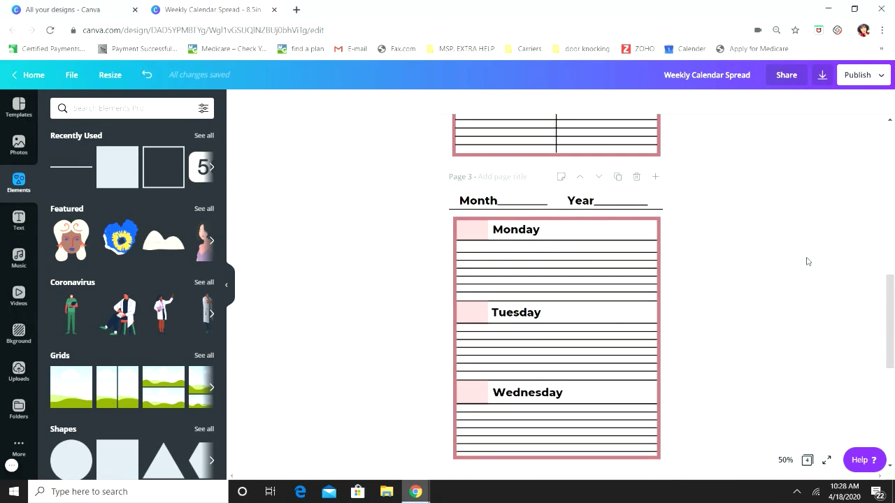
scroll(805, 264, down, 5)
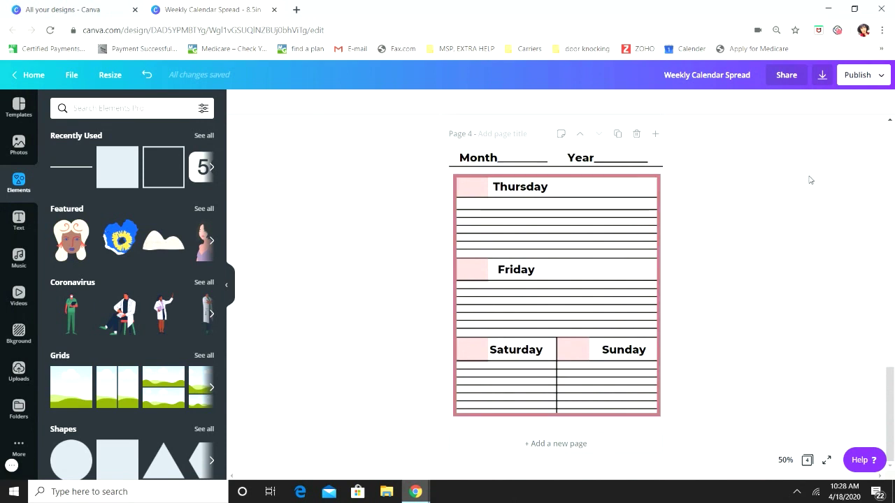
scroll(808, 183, up, 5)
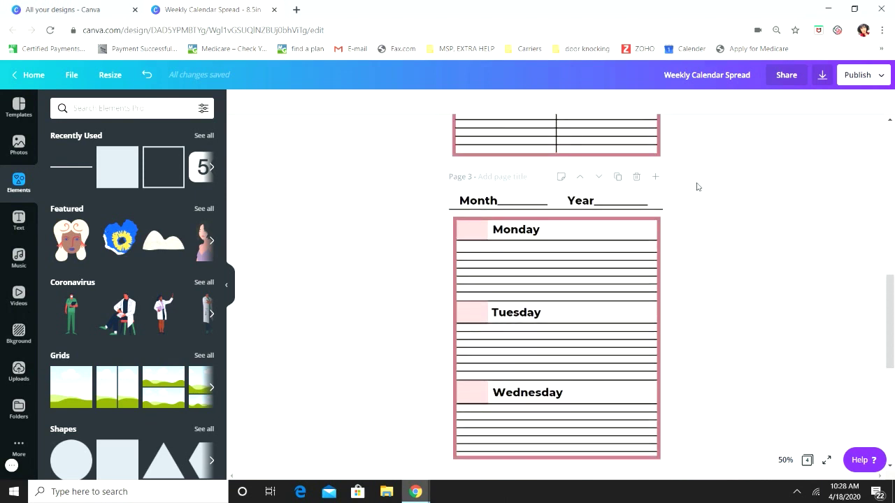
scroll(824, 246, down, 1)
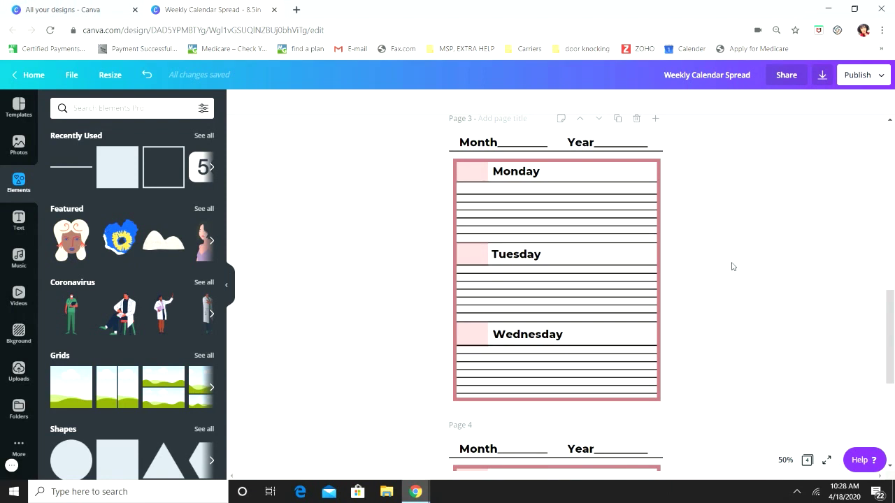
scroll(741, 287, down, 2)
scroll(744, 299, down, 3)
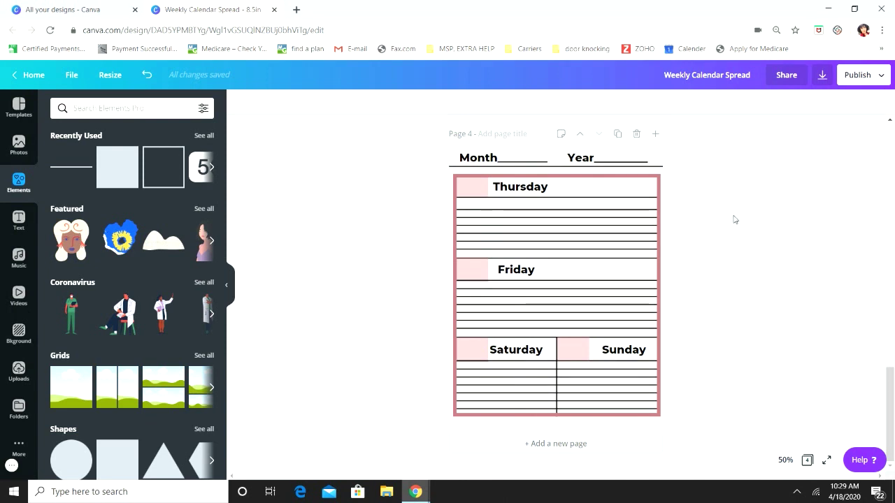
scroll(759, 220, up, 5)
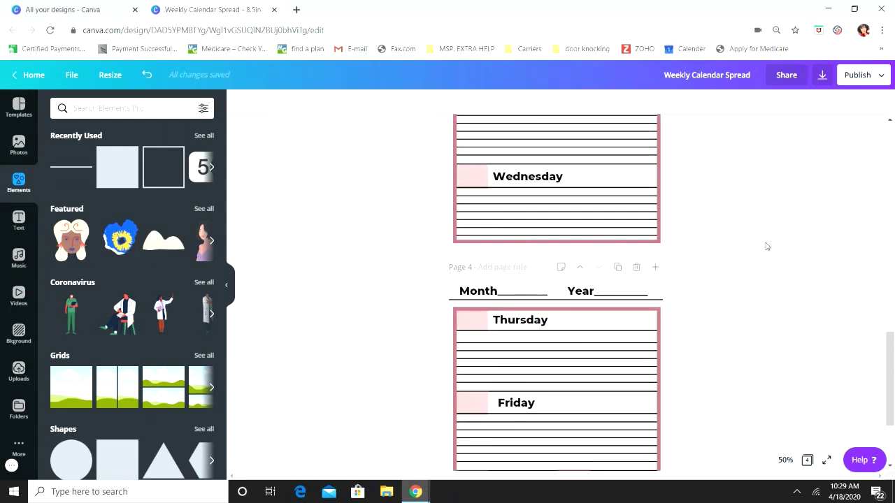